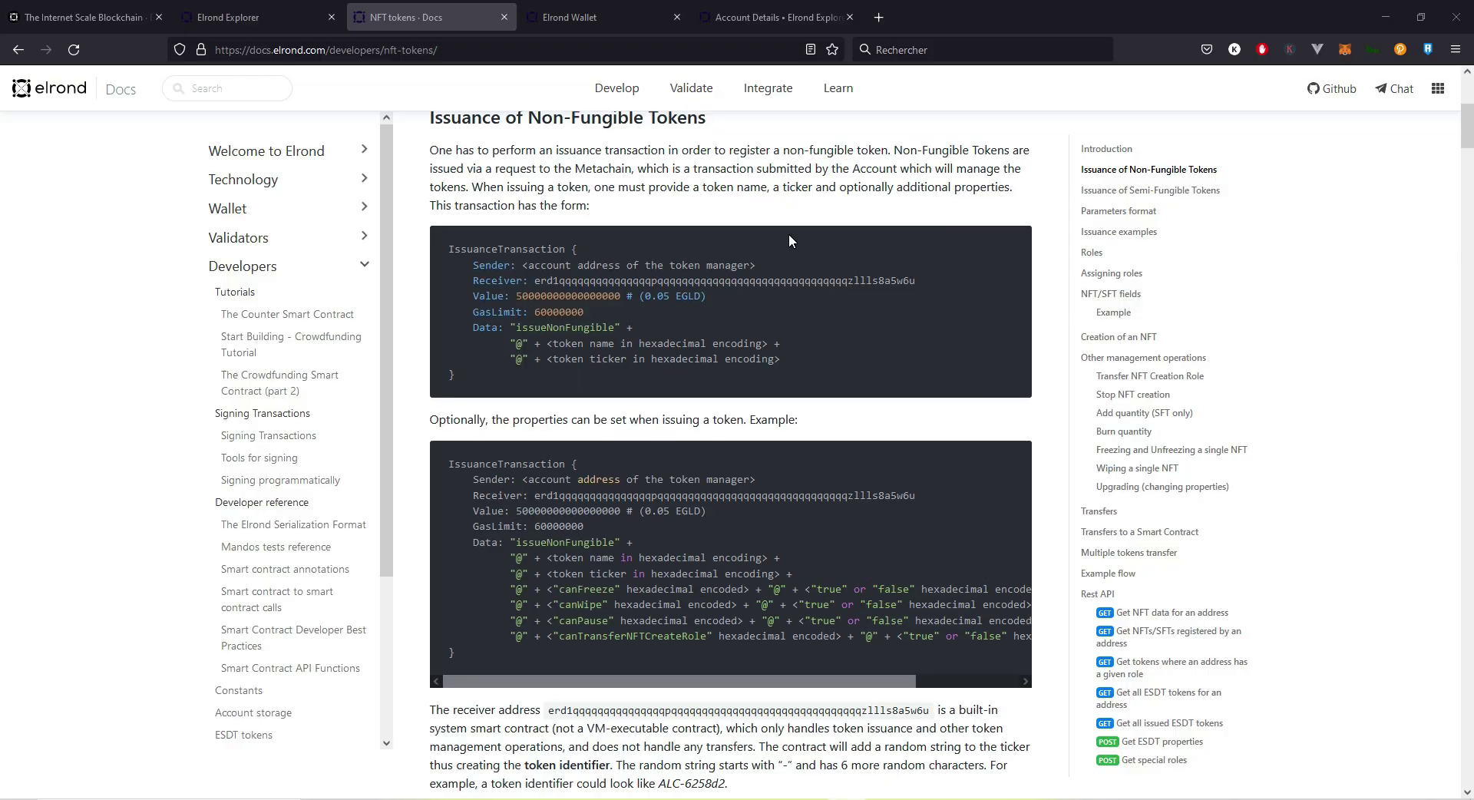
Step: Scroll the NFT tokens docs to the 'Issuance of Non-Fungible Tokens' heading and its IssuanceTransaction examples
scroll(785, 242, up, 1)
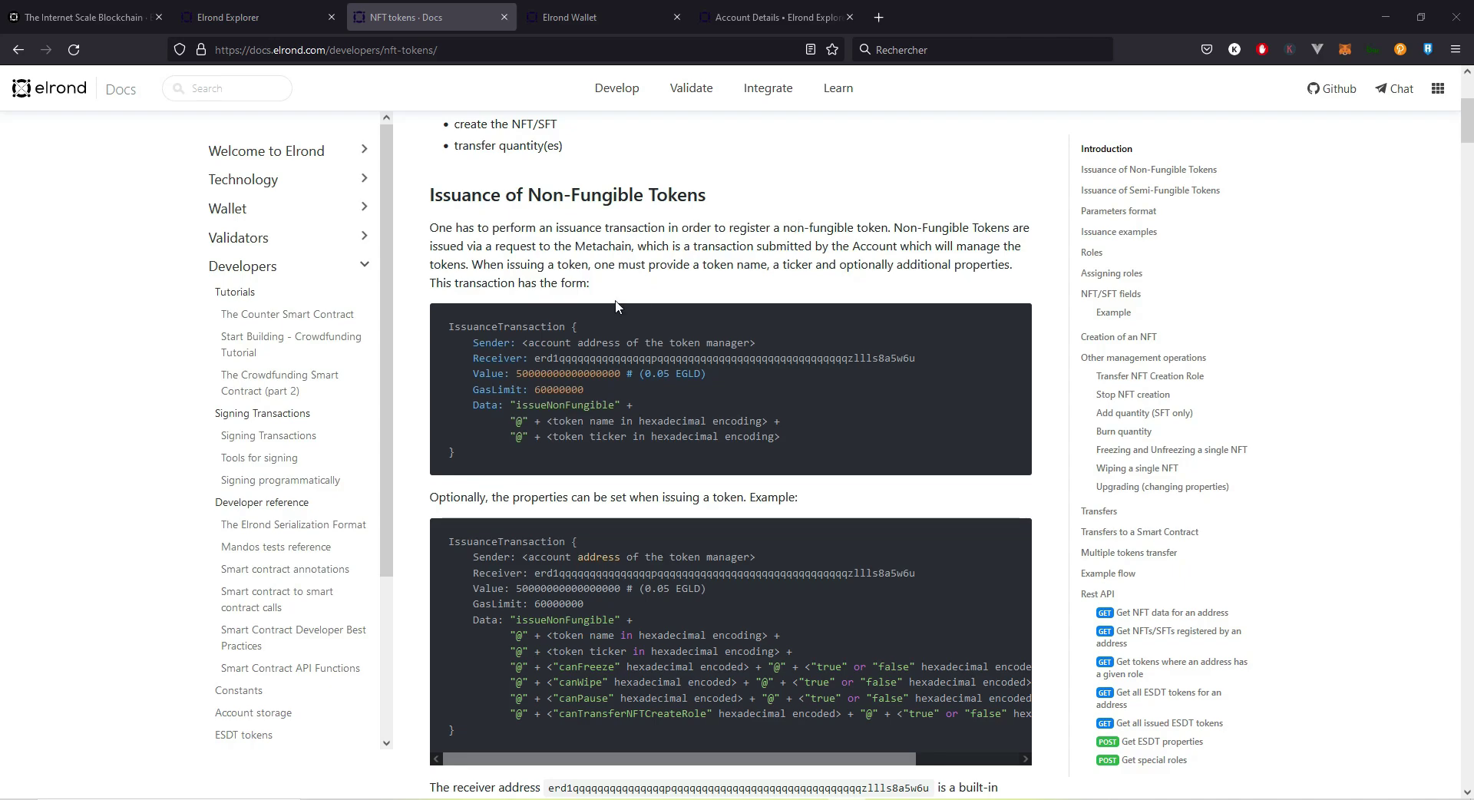
double_click(451, 326)
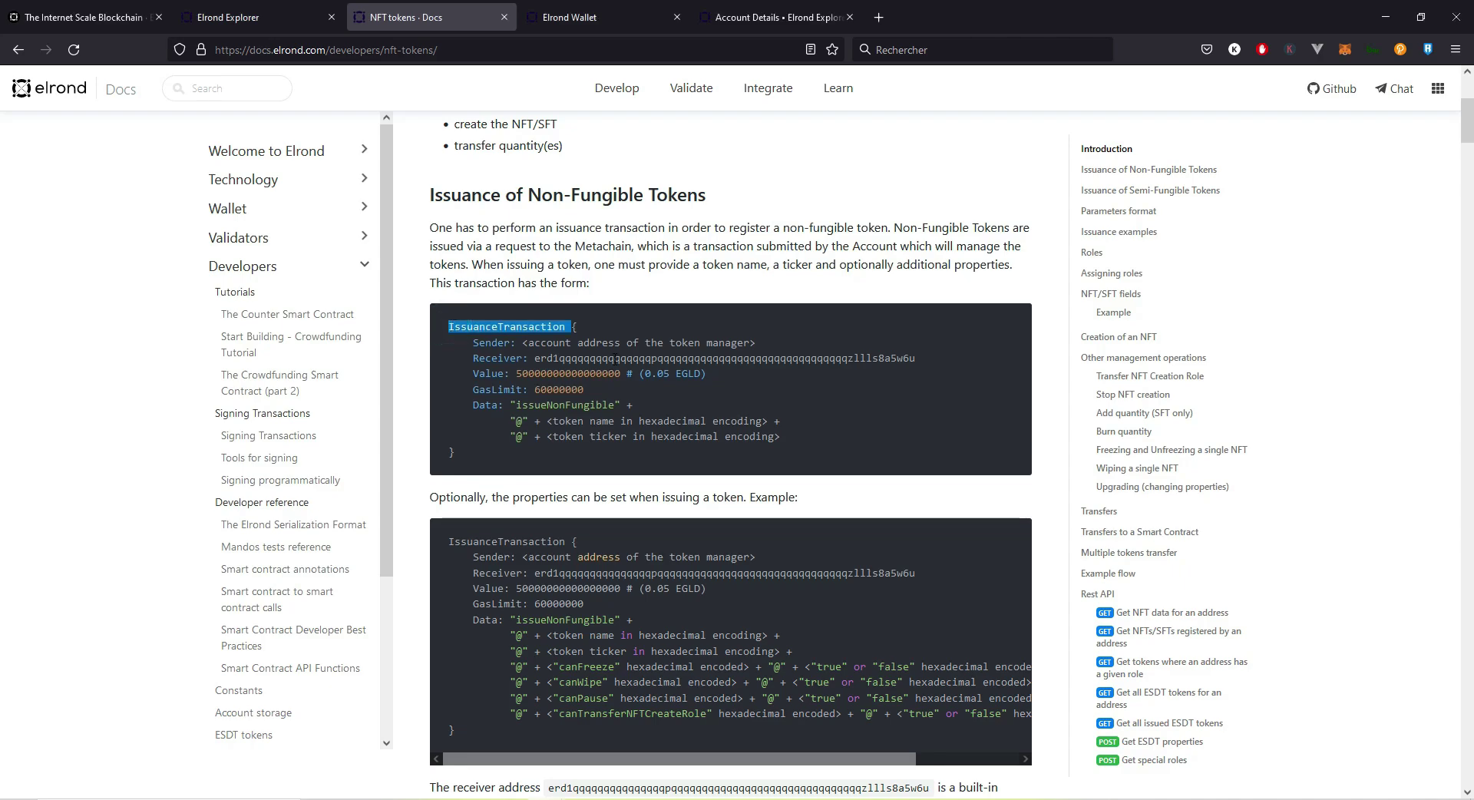
double_click(617, 359)
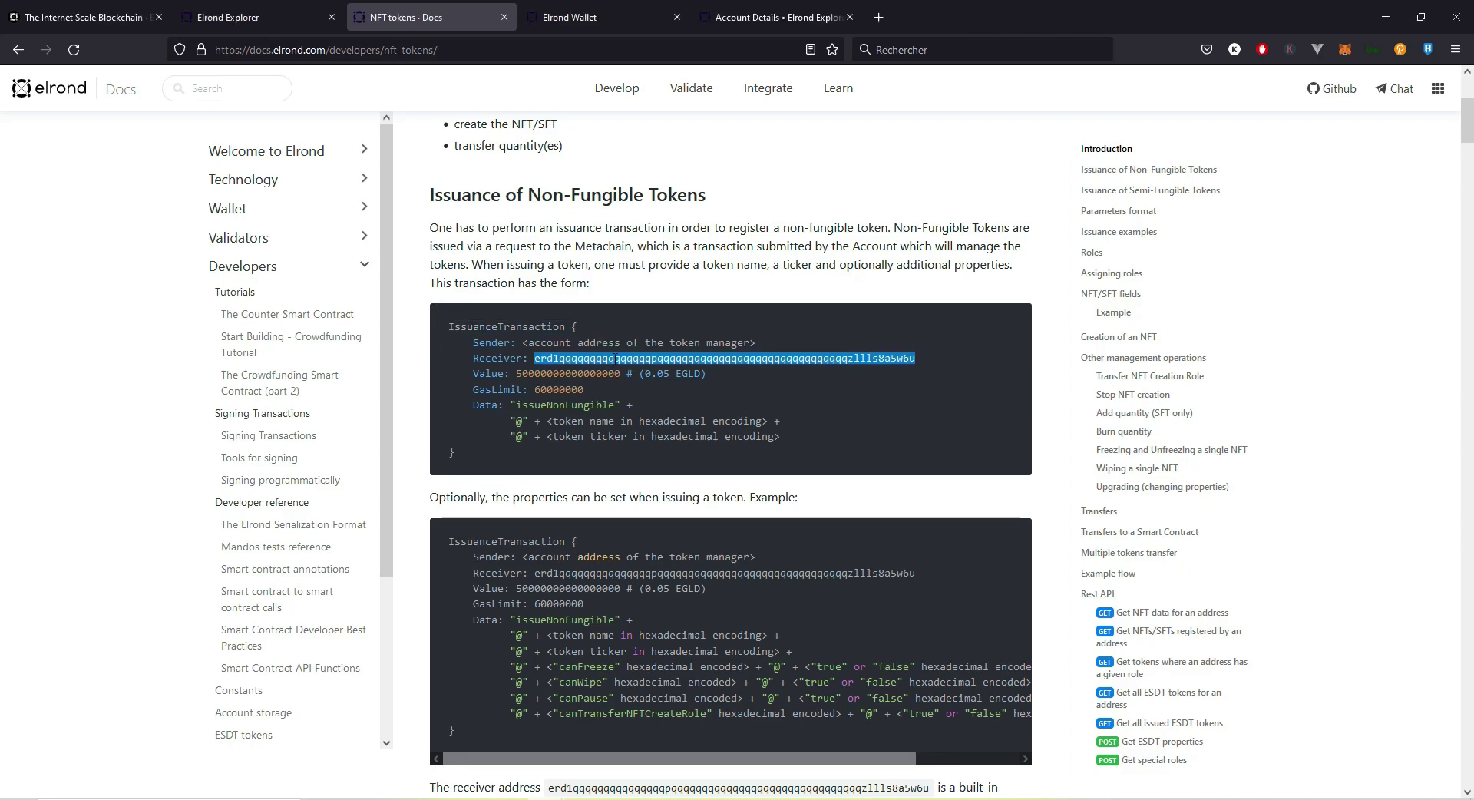
double_click(580, 374)
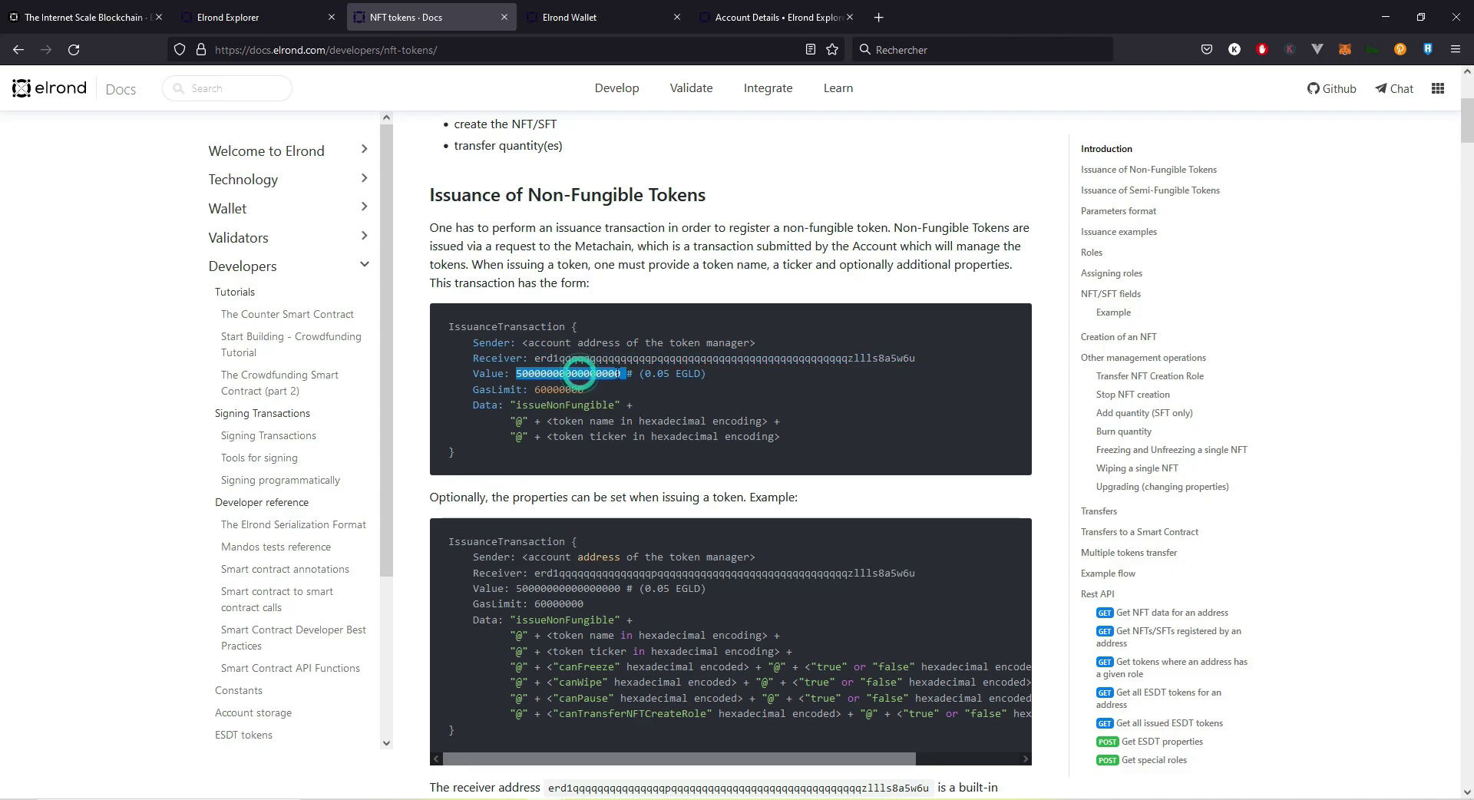
double_click(657, 374)
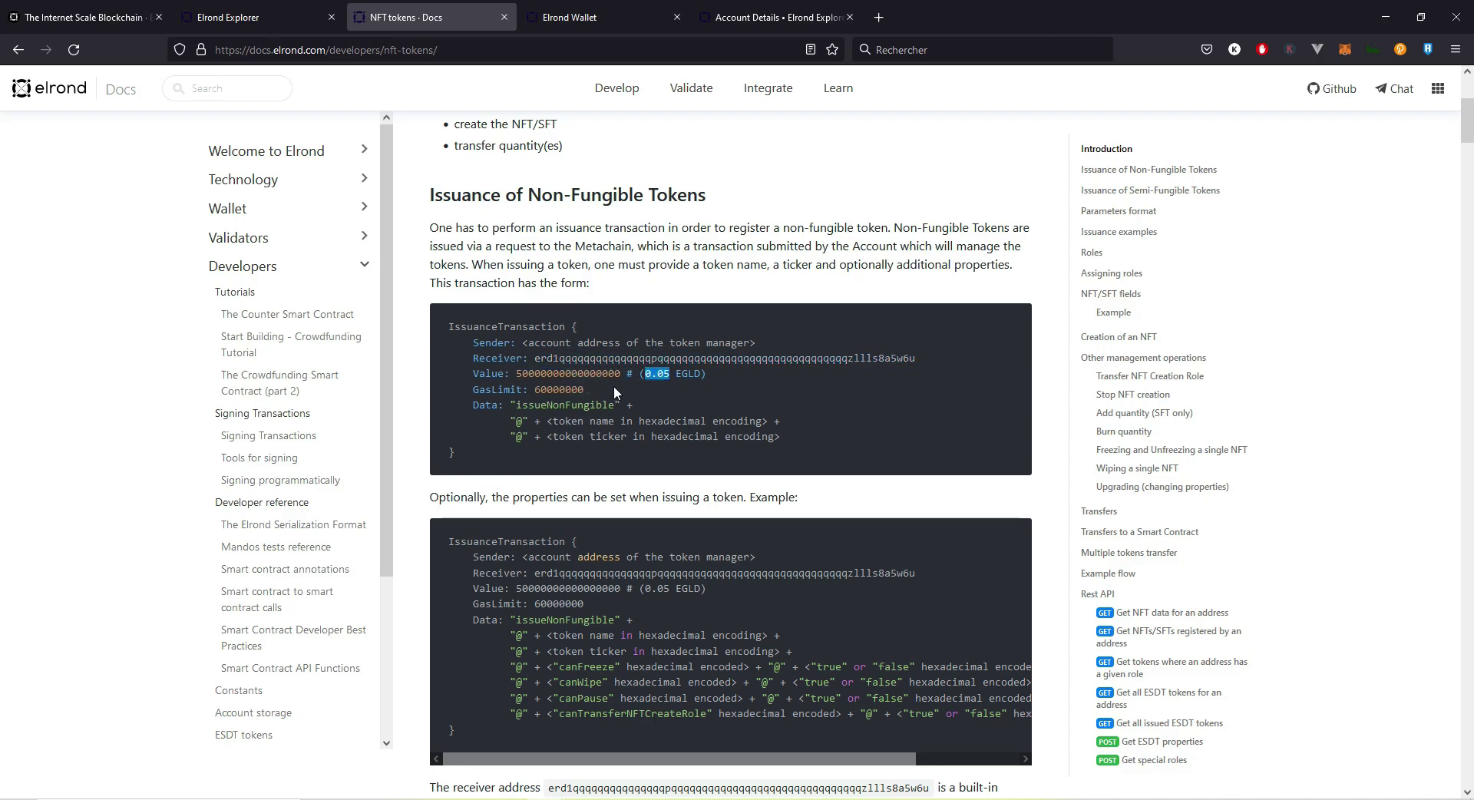
double_click(568, 389)
double_click(550, 405)
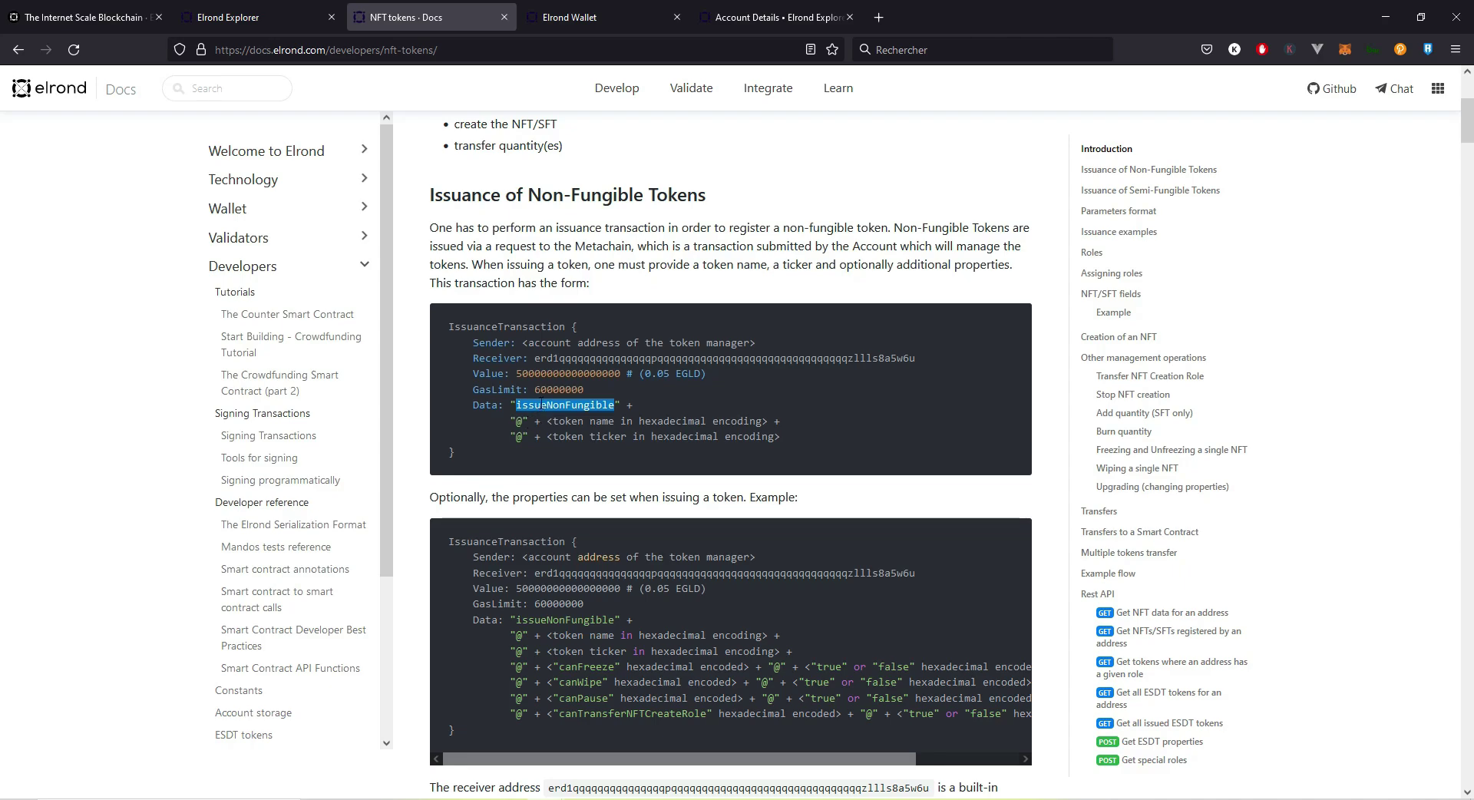
double_click(519, 421)
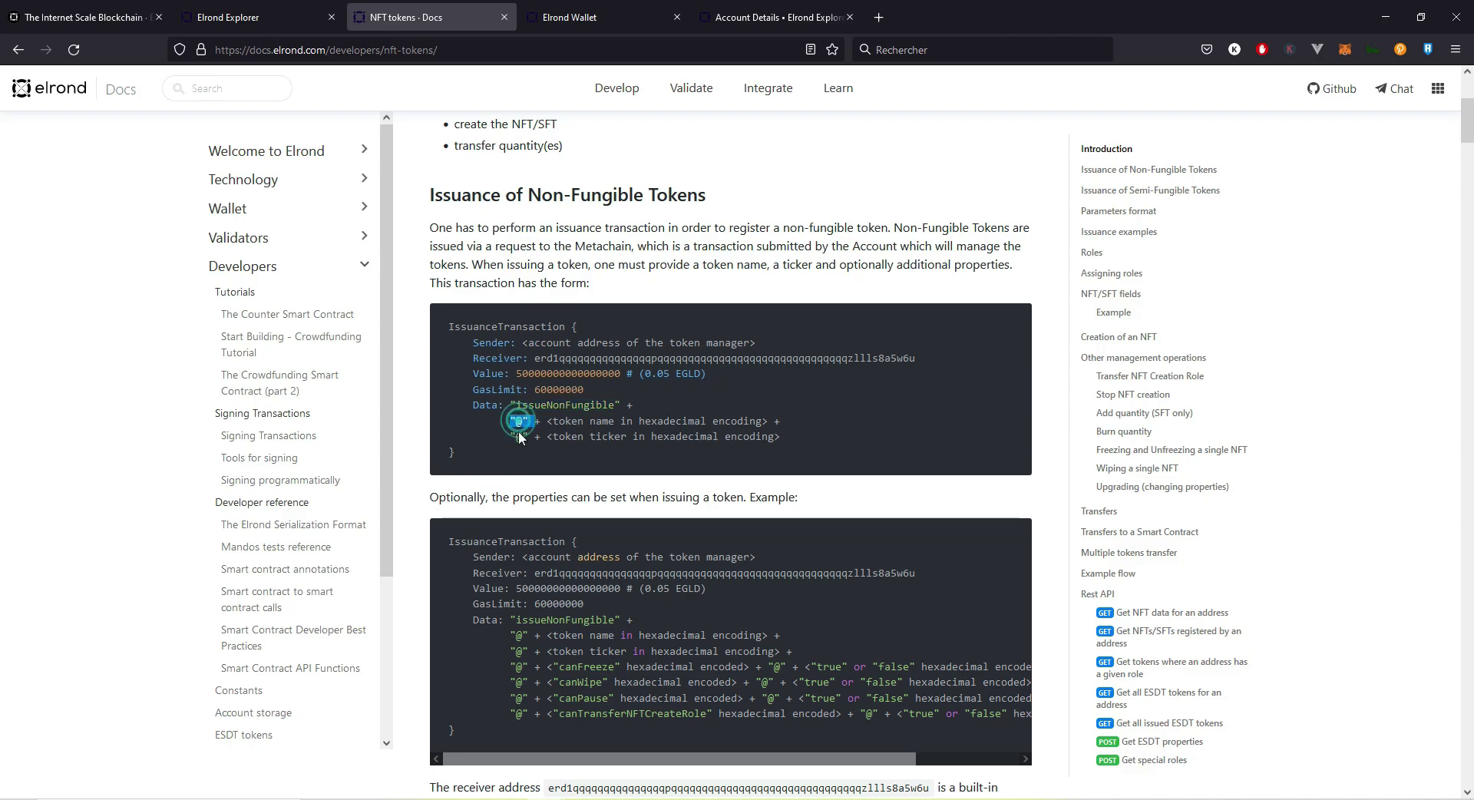
double_click(522, 436)
click(548, 422)
drag(547, 421, 767, 422)
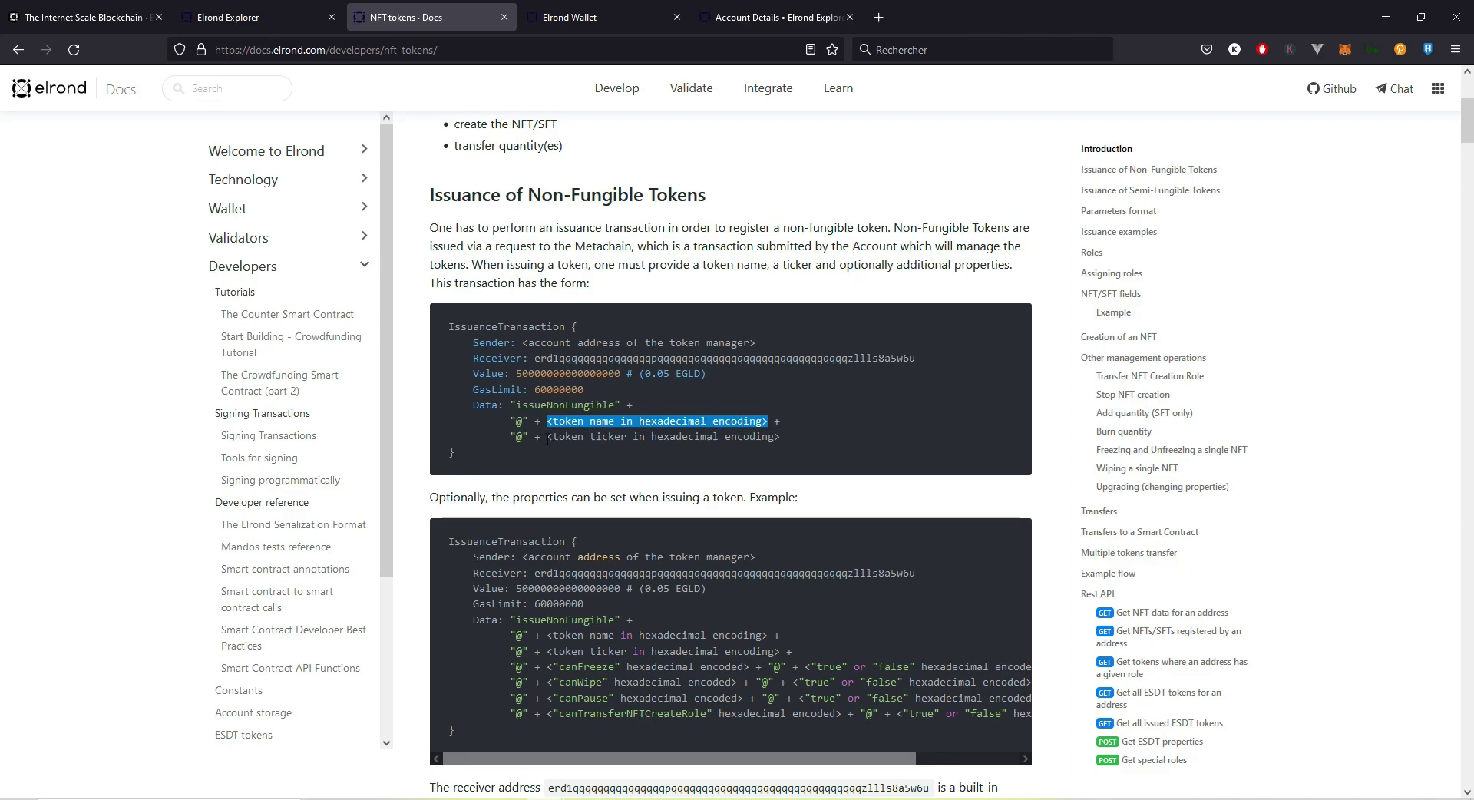
drag(545, 437, 758, 438)
Step: Review the optional canFreeze through canTransferNFTCreateRole properties, then switch to the Devnet Wallet dashboard
scroll(781, 439, down, 2)
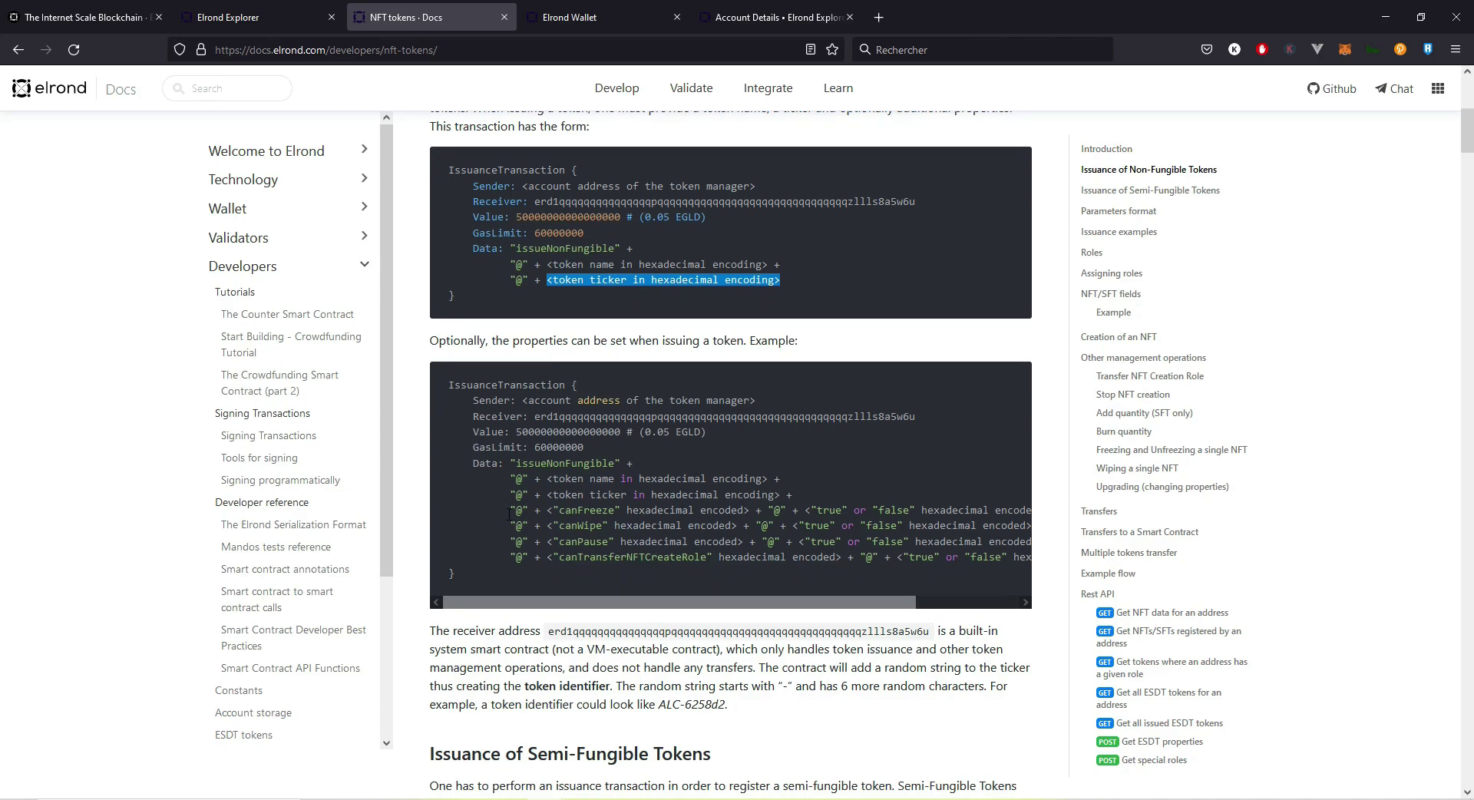
drag(509, 510, 634, 556)
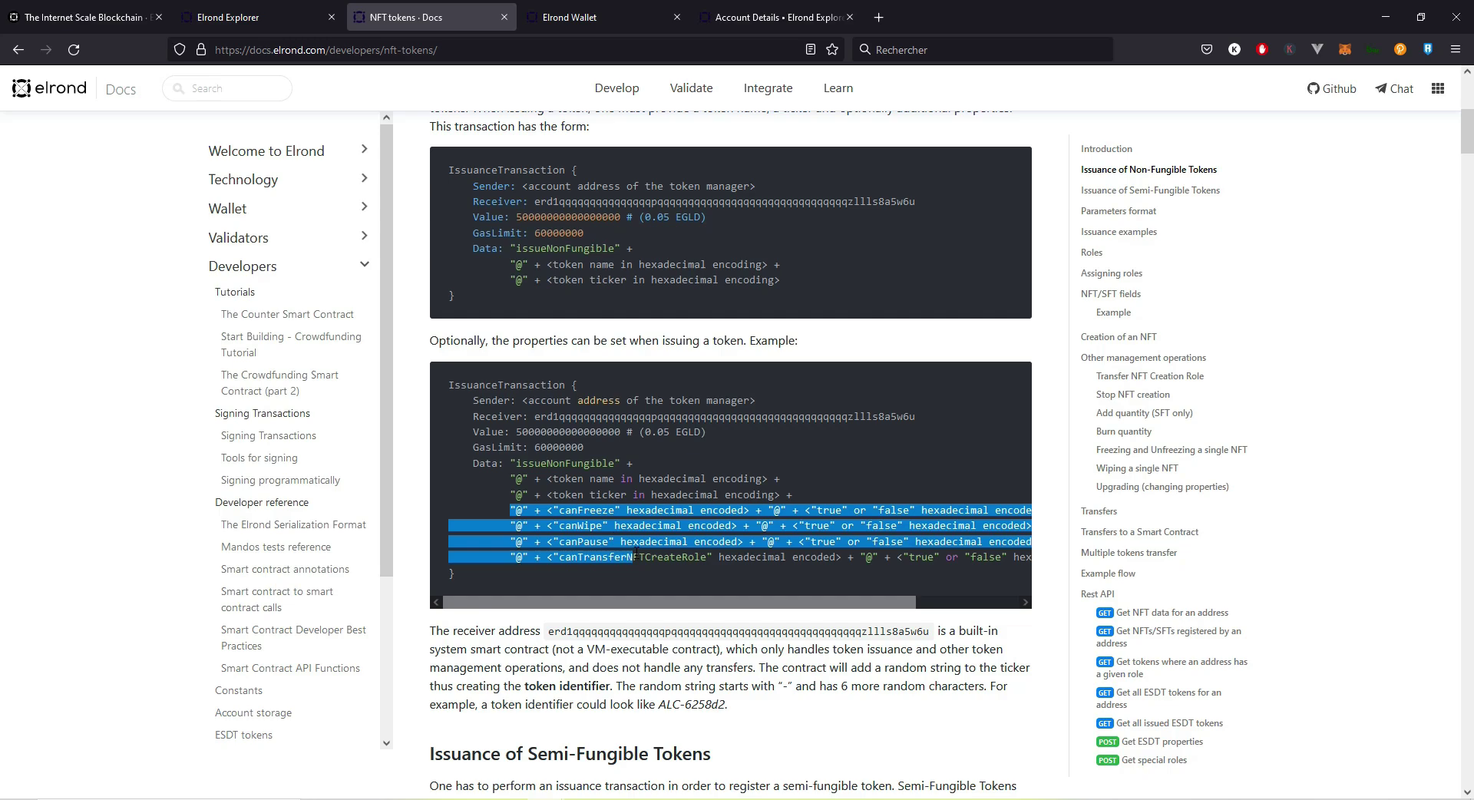
click(813, 508)
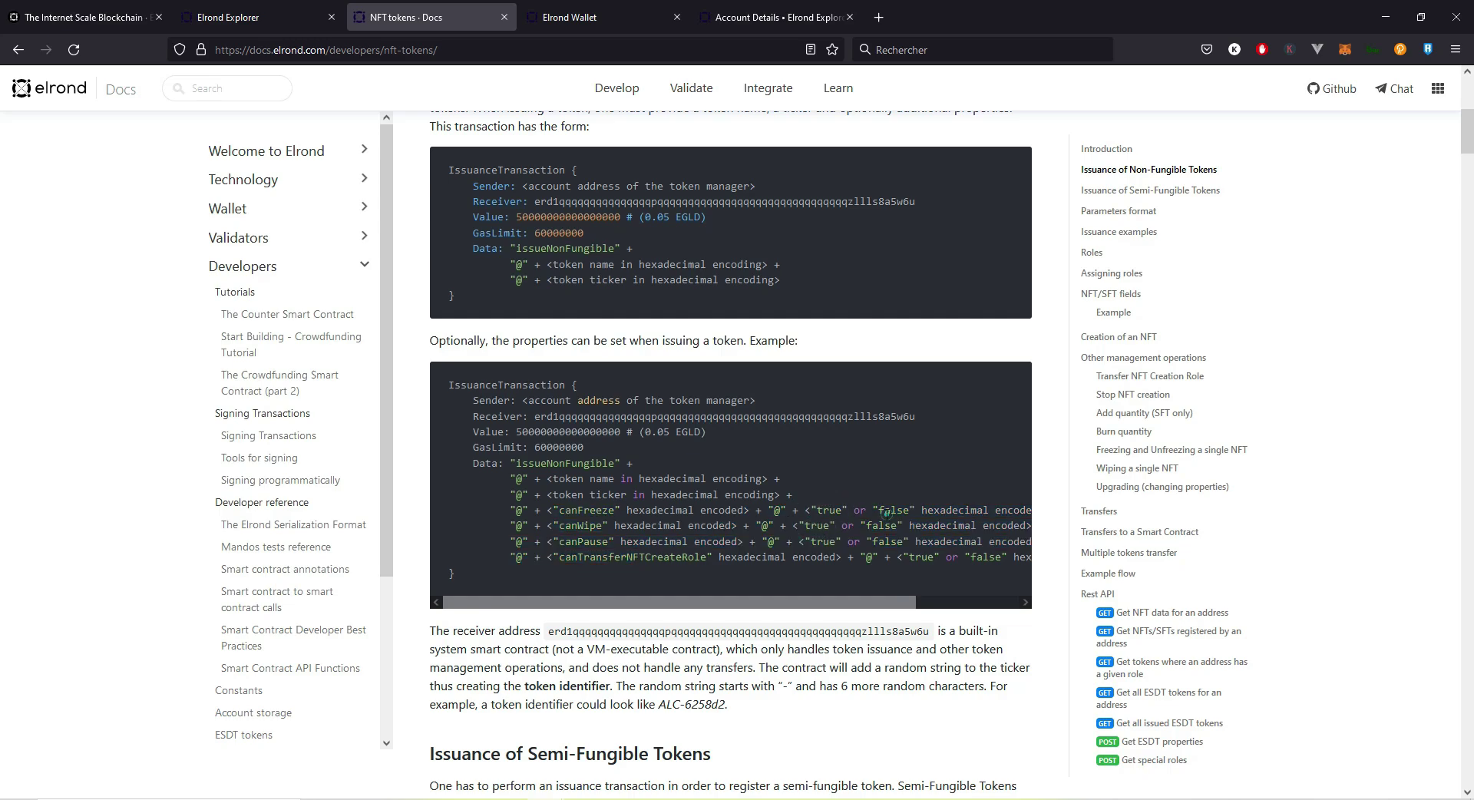
click(838, 508)
click(889, 501)
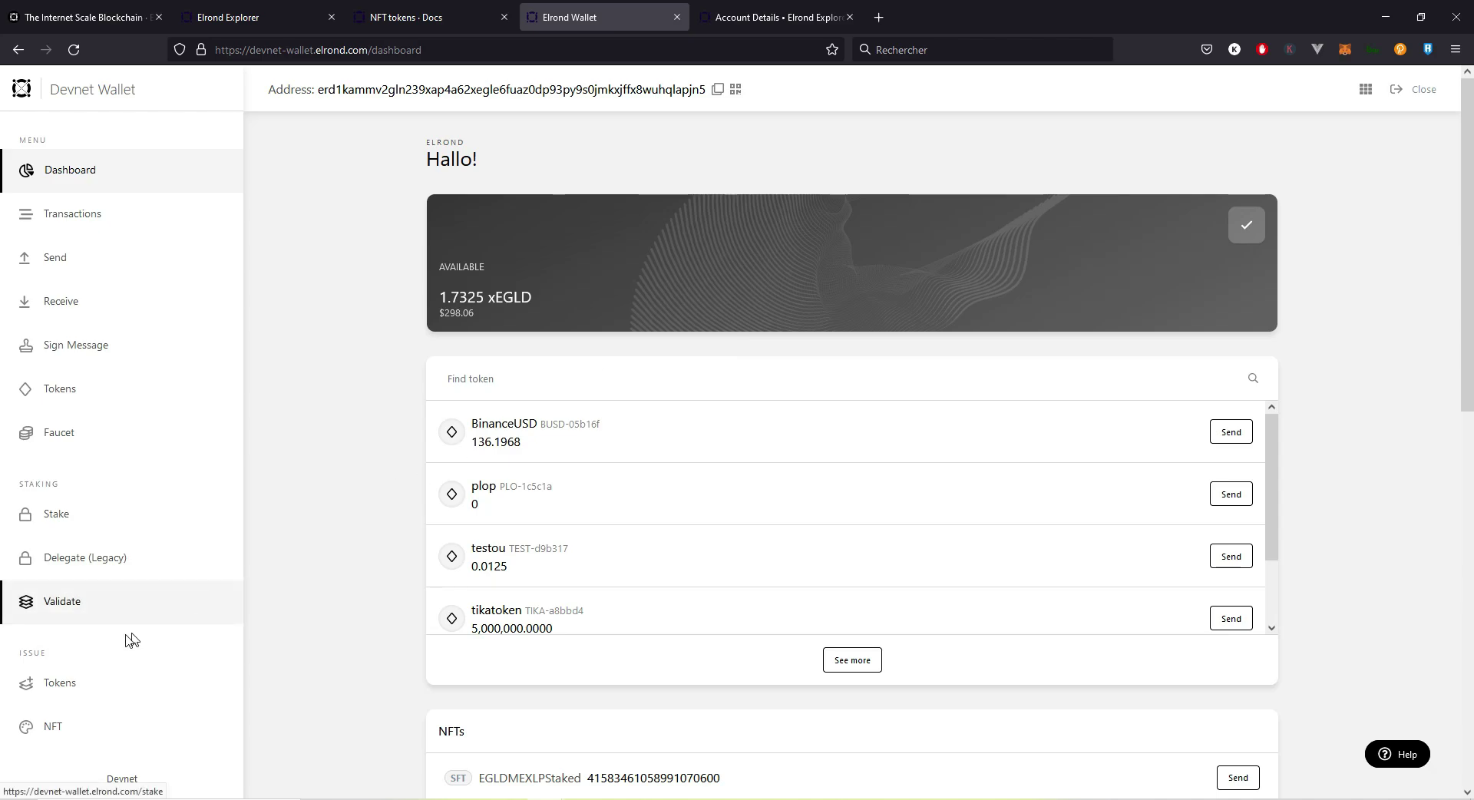
Step: Start a new NFT collection via Issue > NFT > Create a new collection, entering 'first' as its name
double_click(37, 653)
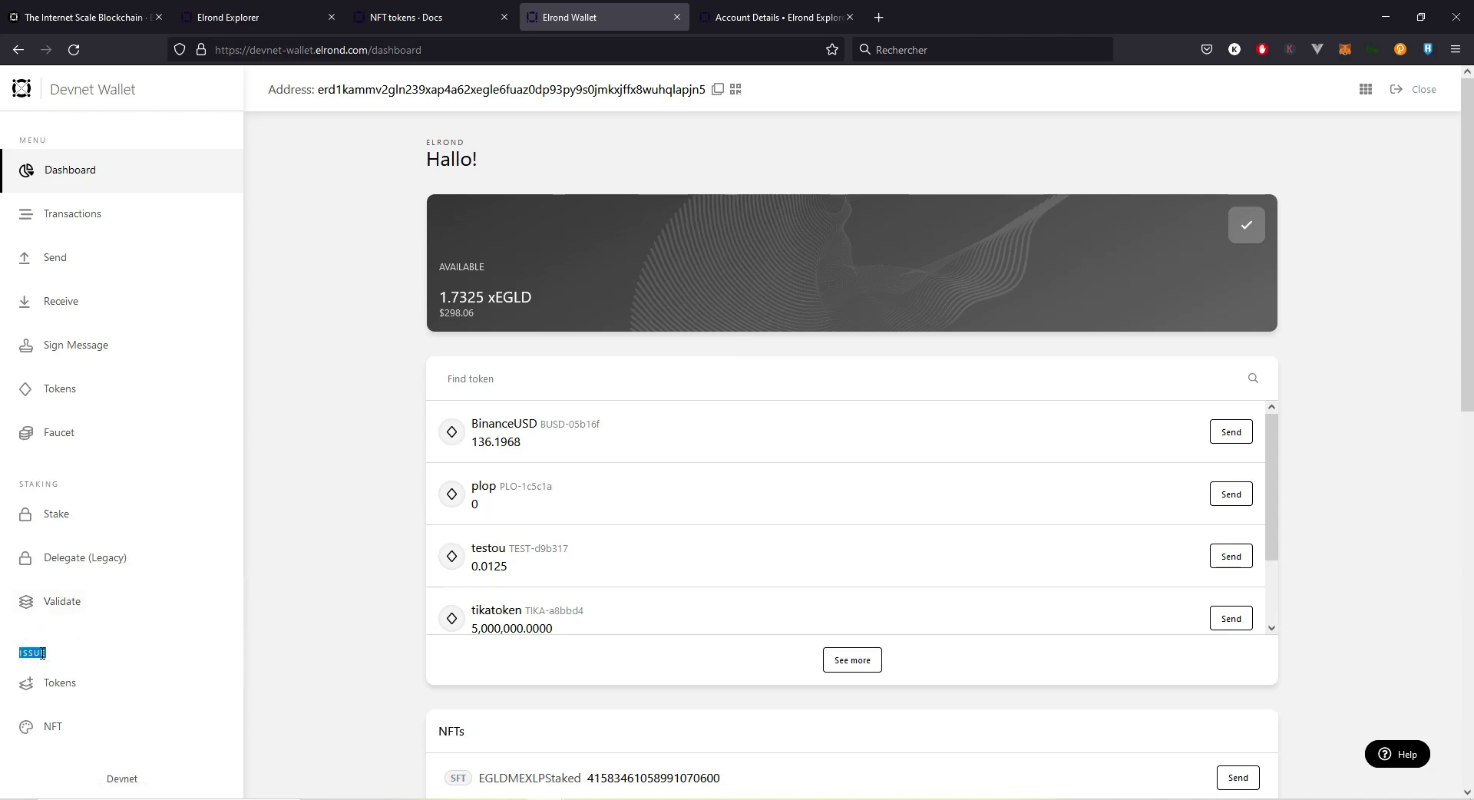
click(52, 745)
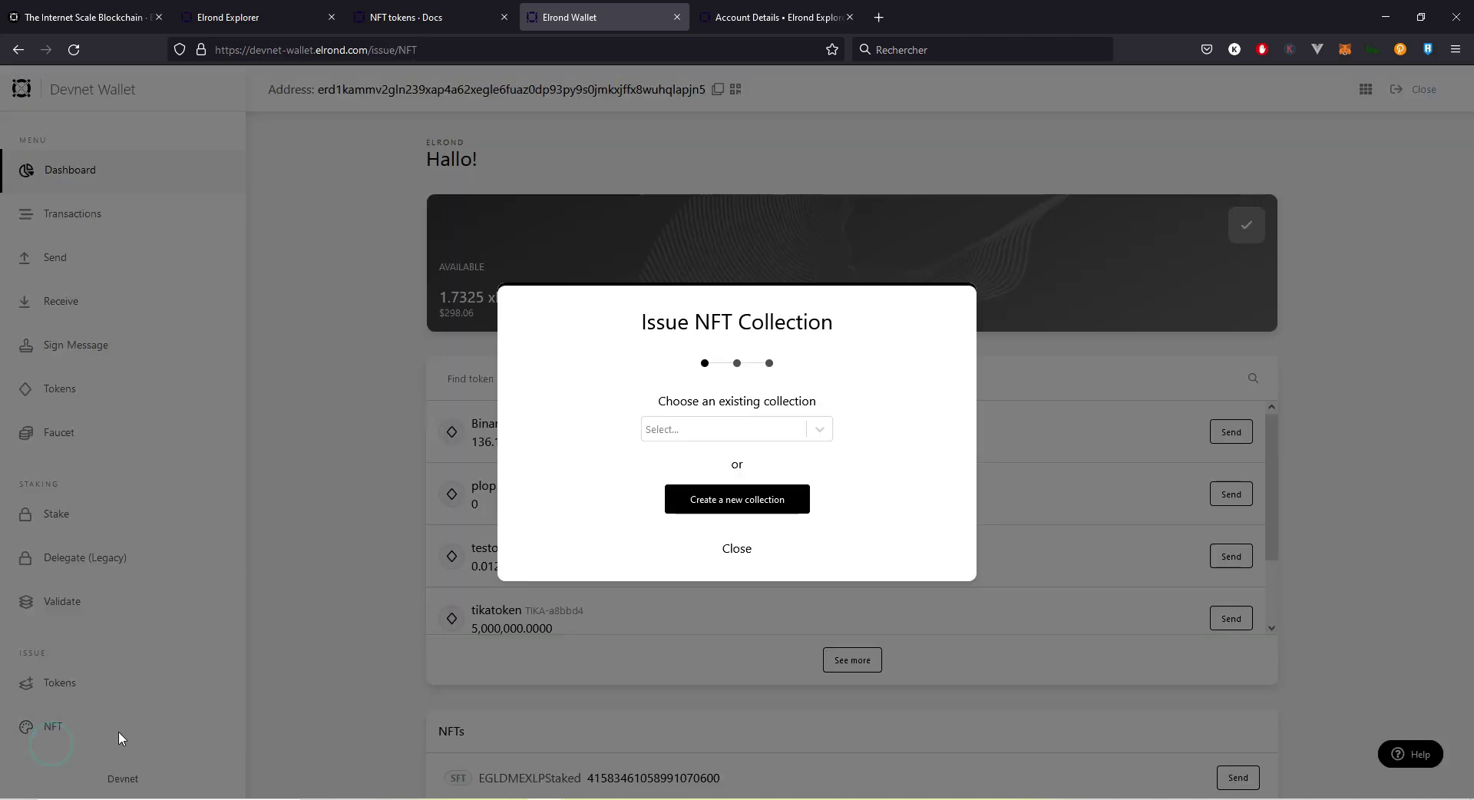
click(715, 501)
click(594, 358)
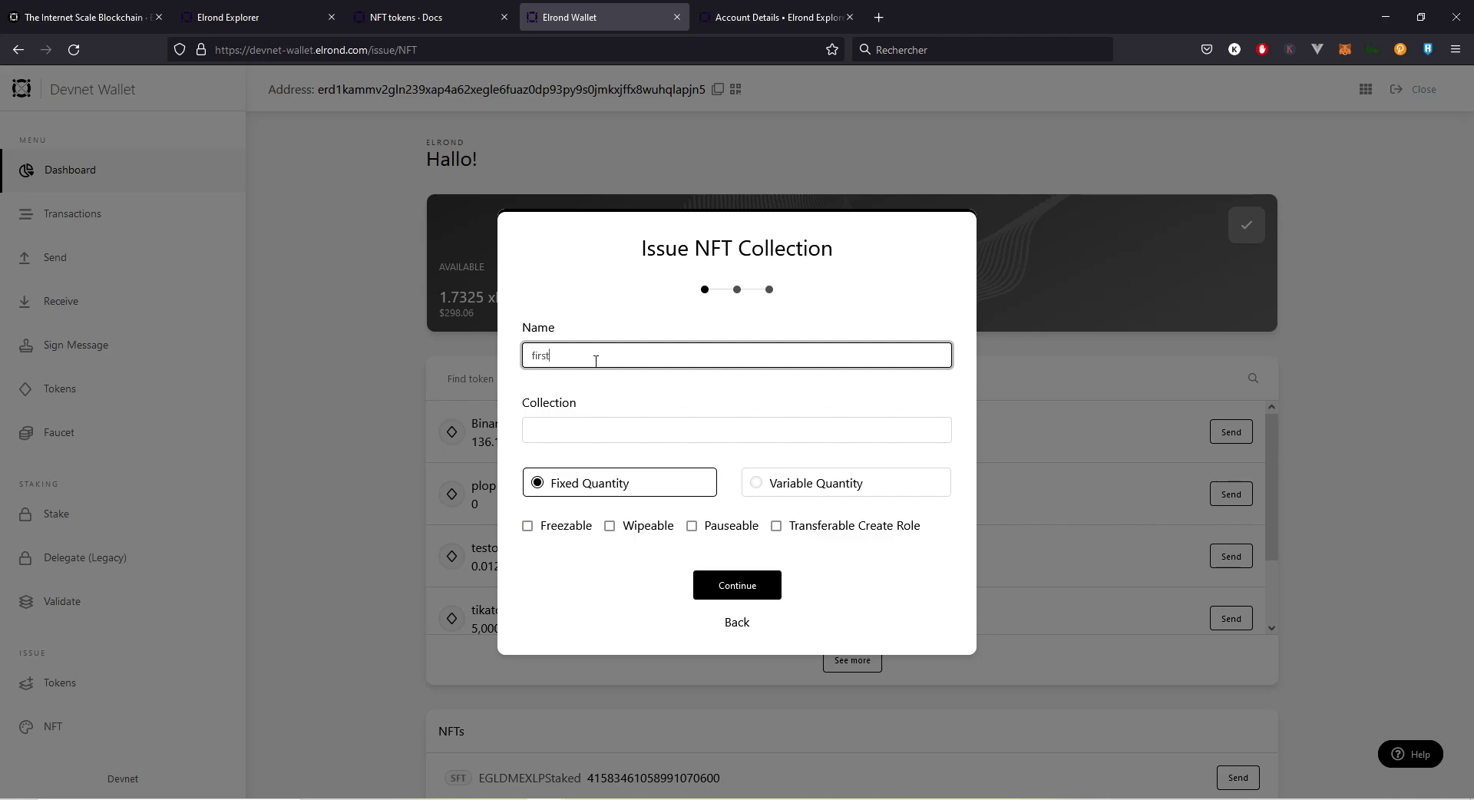
Step: Name the collection 'firstcollec' with ticker TIKAFIRST and enable Freezable, Wipeable and Pauseable
text(collec)
key(Tab)
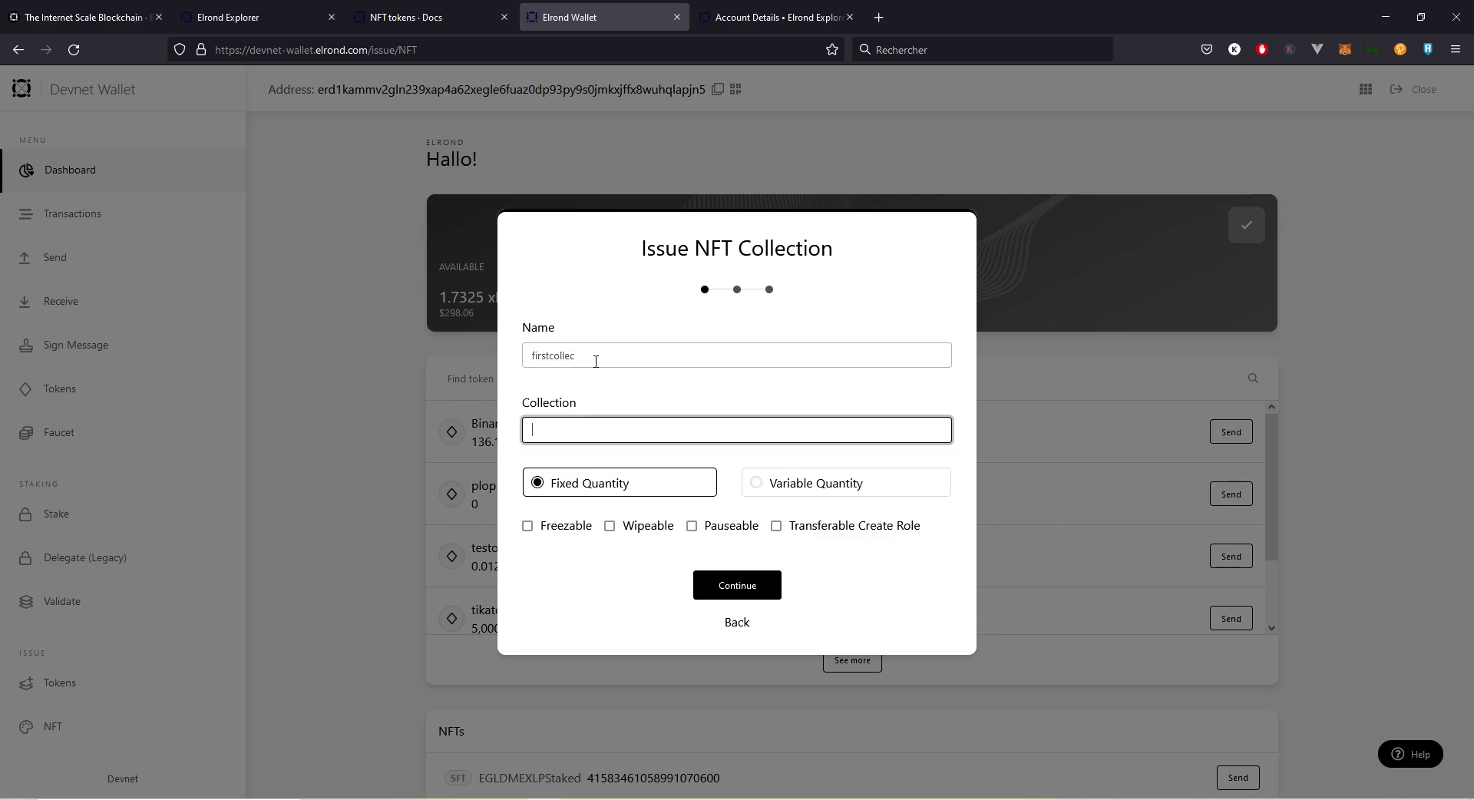
text(TIKAFIRST)
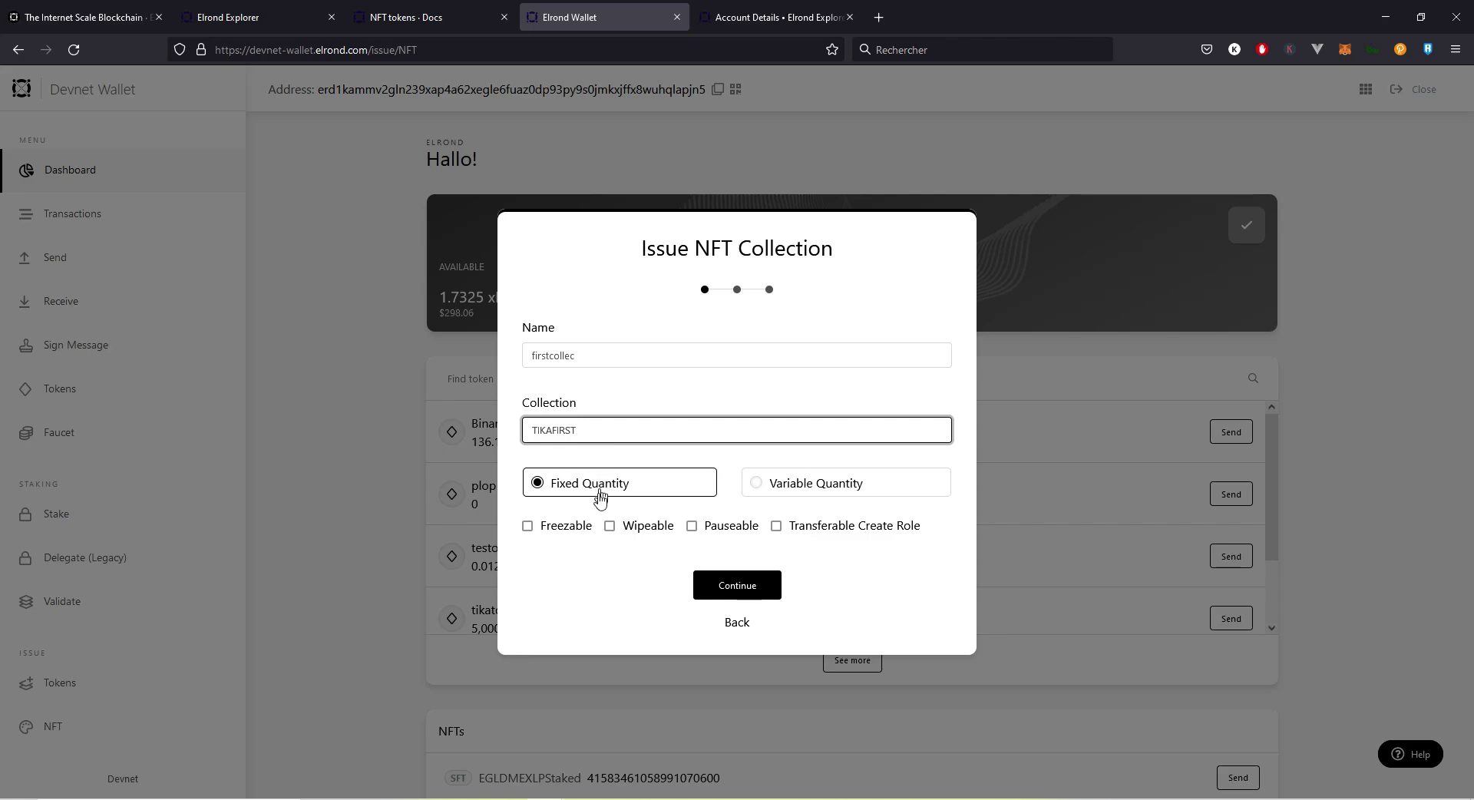
click(565, 526)
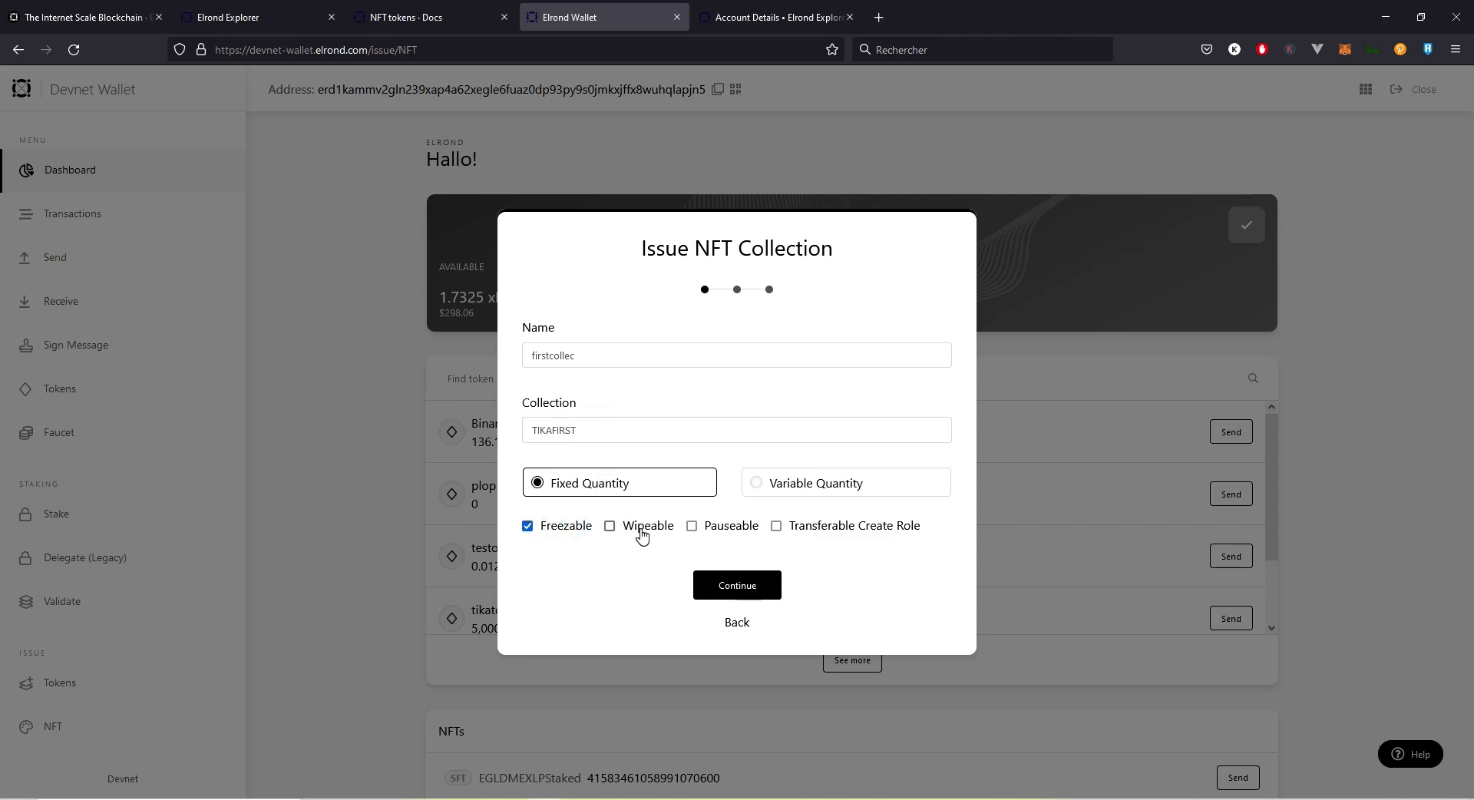
click(641, 529)
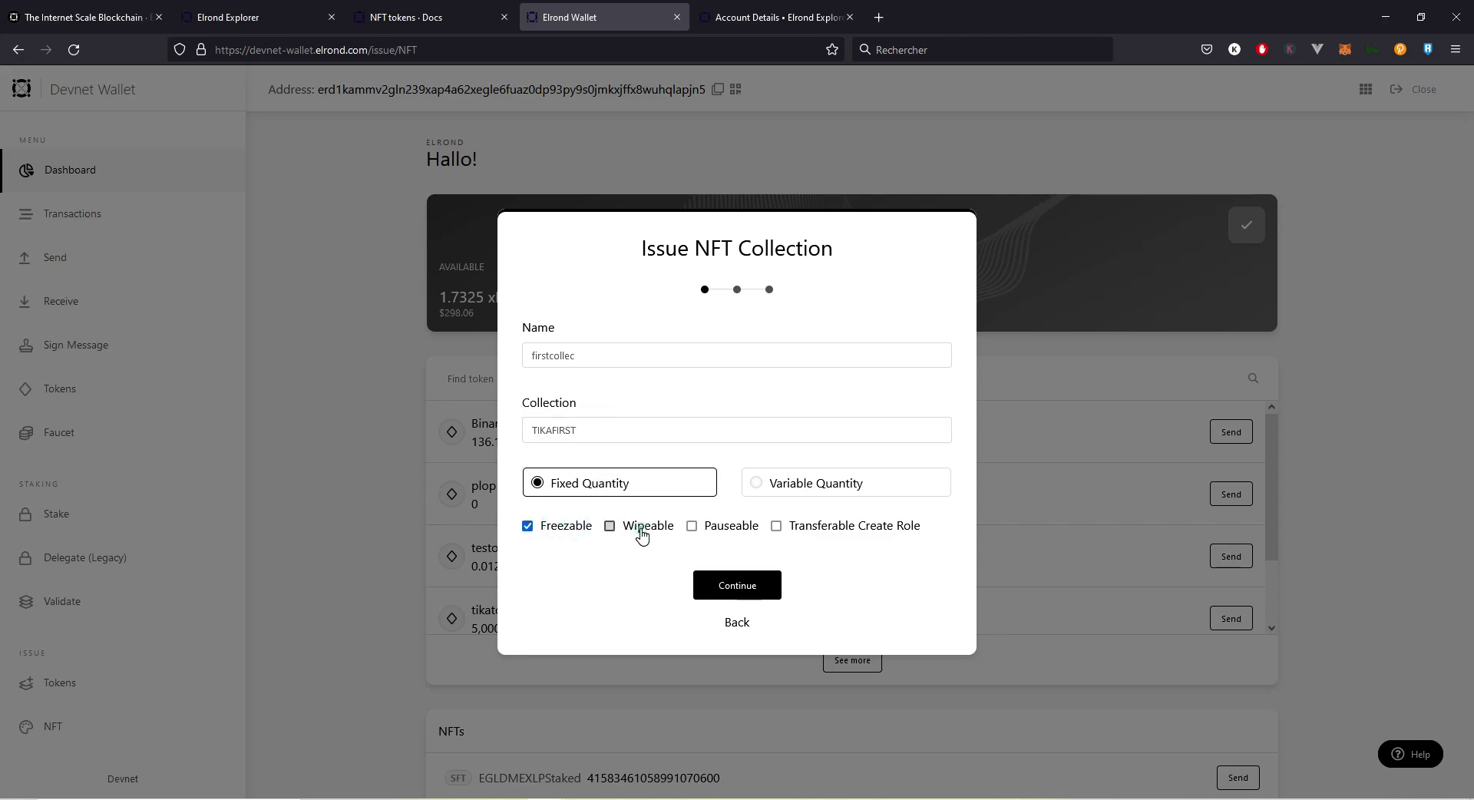
click(732, 533)
Step: Submit the collection settings and unlock the wallet with the saved password to reach the review
click(731, 589)
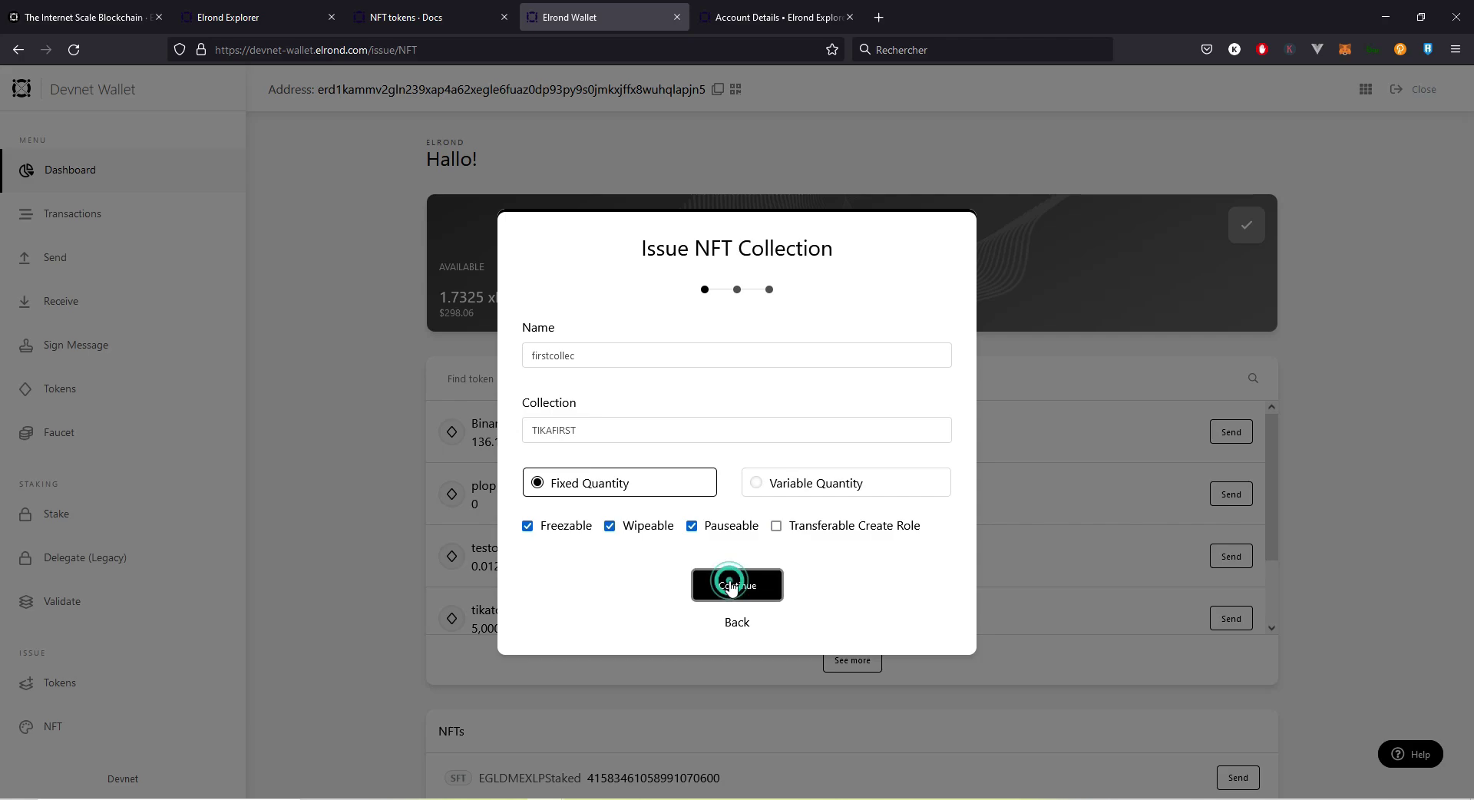
click(659, 458)
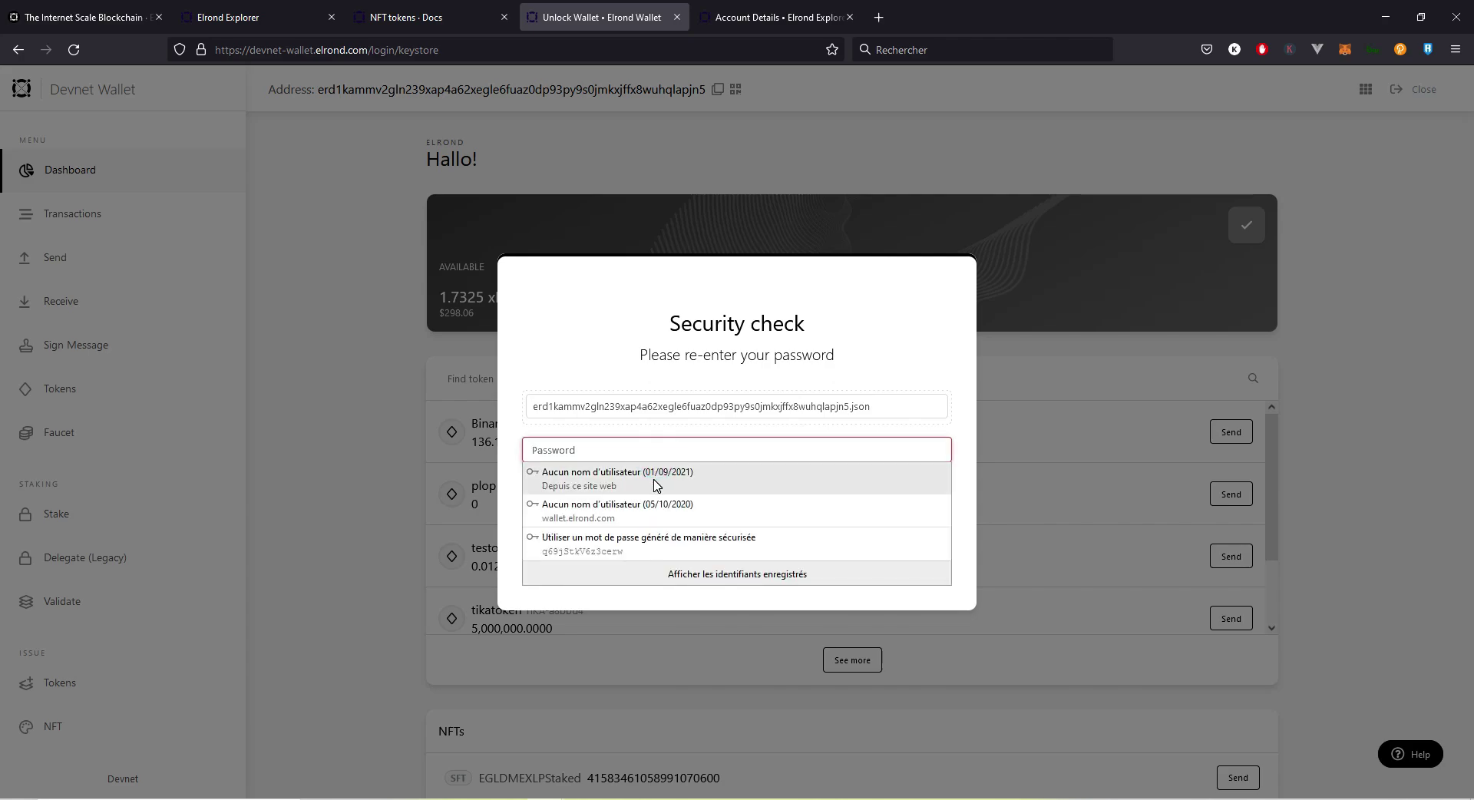
click(652, 473)
click(721, 521)
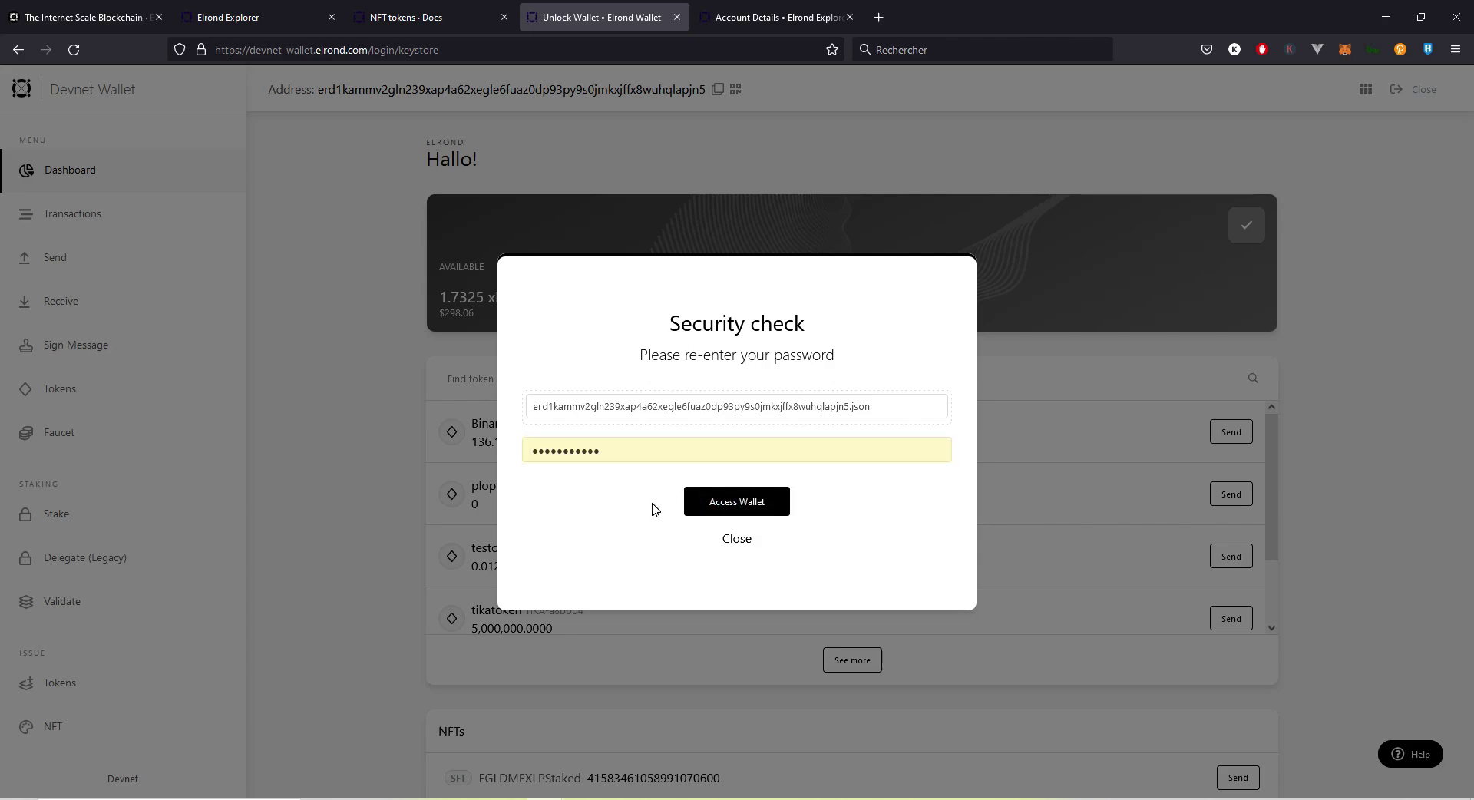
click(738, 505)
click(732, 500)
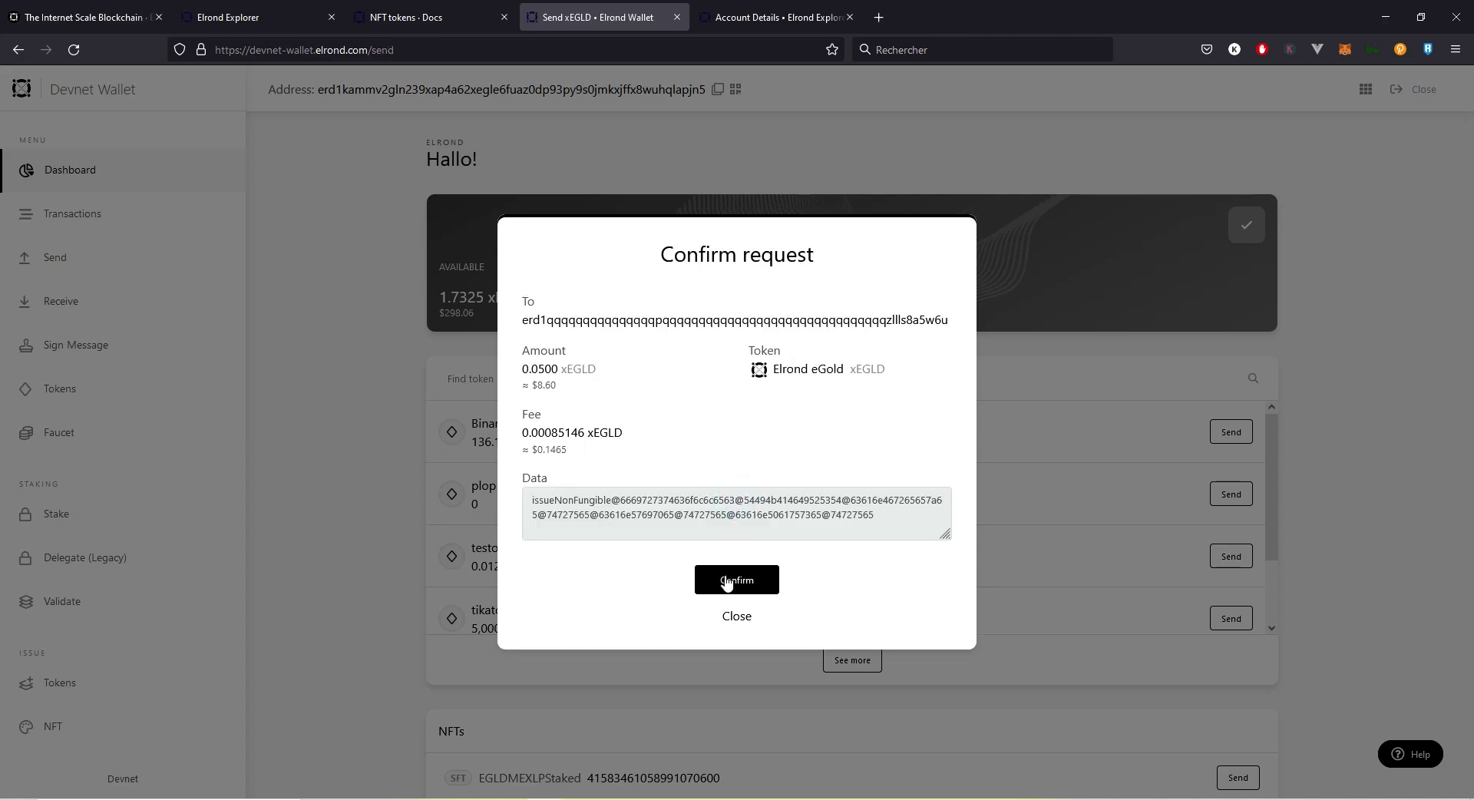
Step: Compare the recipient address and 0.0500 xEGLD amount against the docs' issuance example
double_click(578, 319)
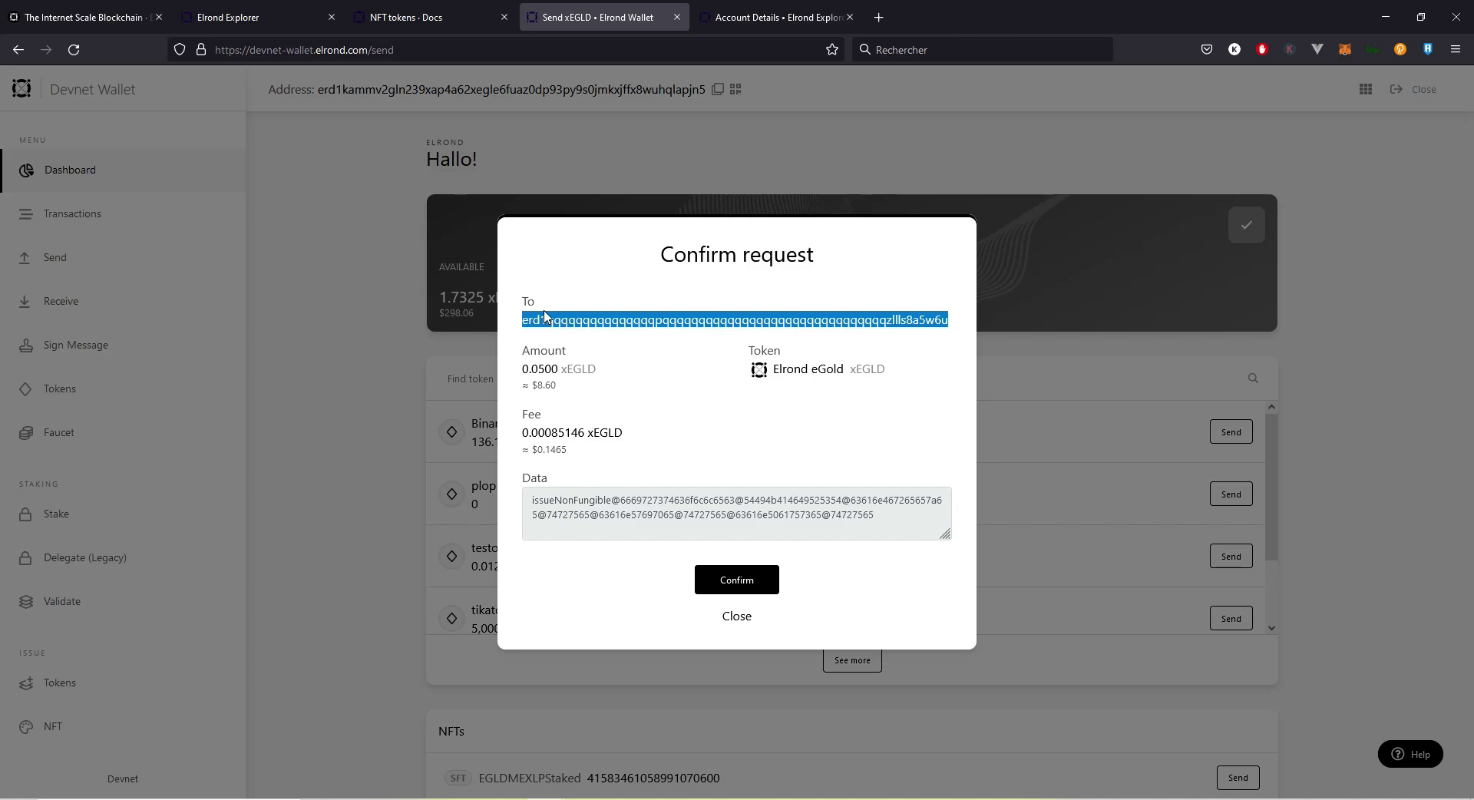
click(430, 17)
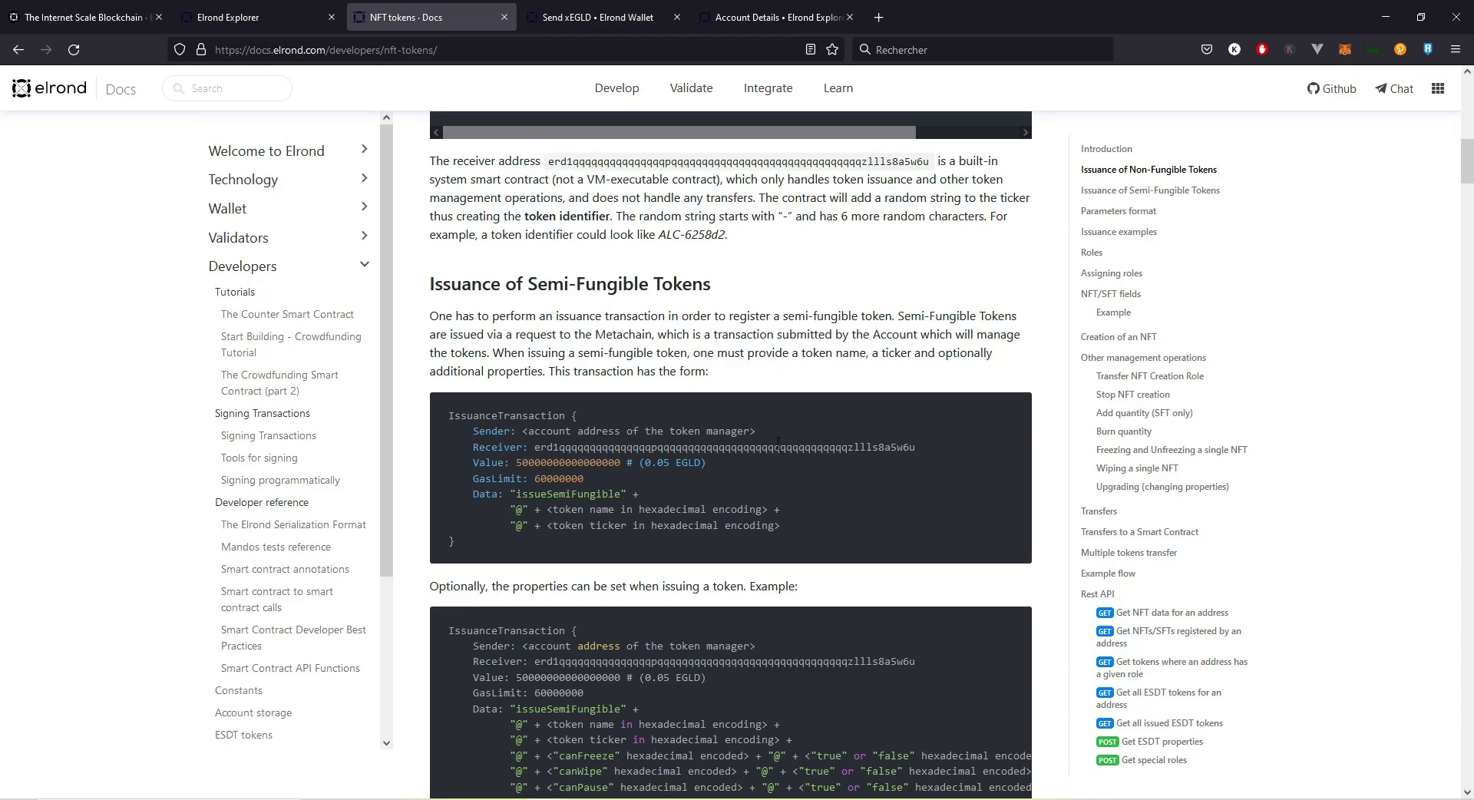
double_click(777, 444)
click(556, 17)
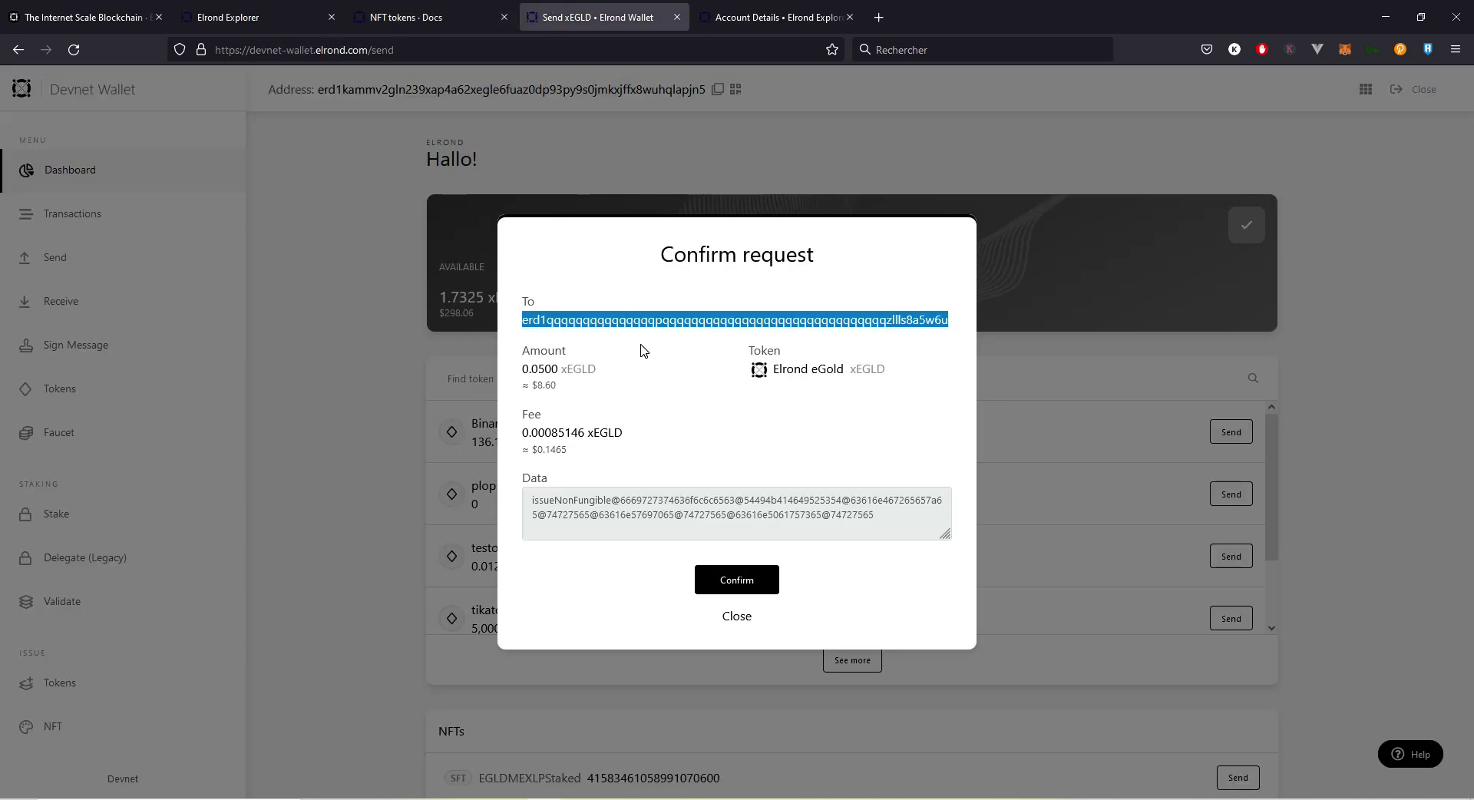
double_click(540, 370)
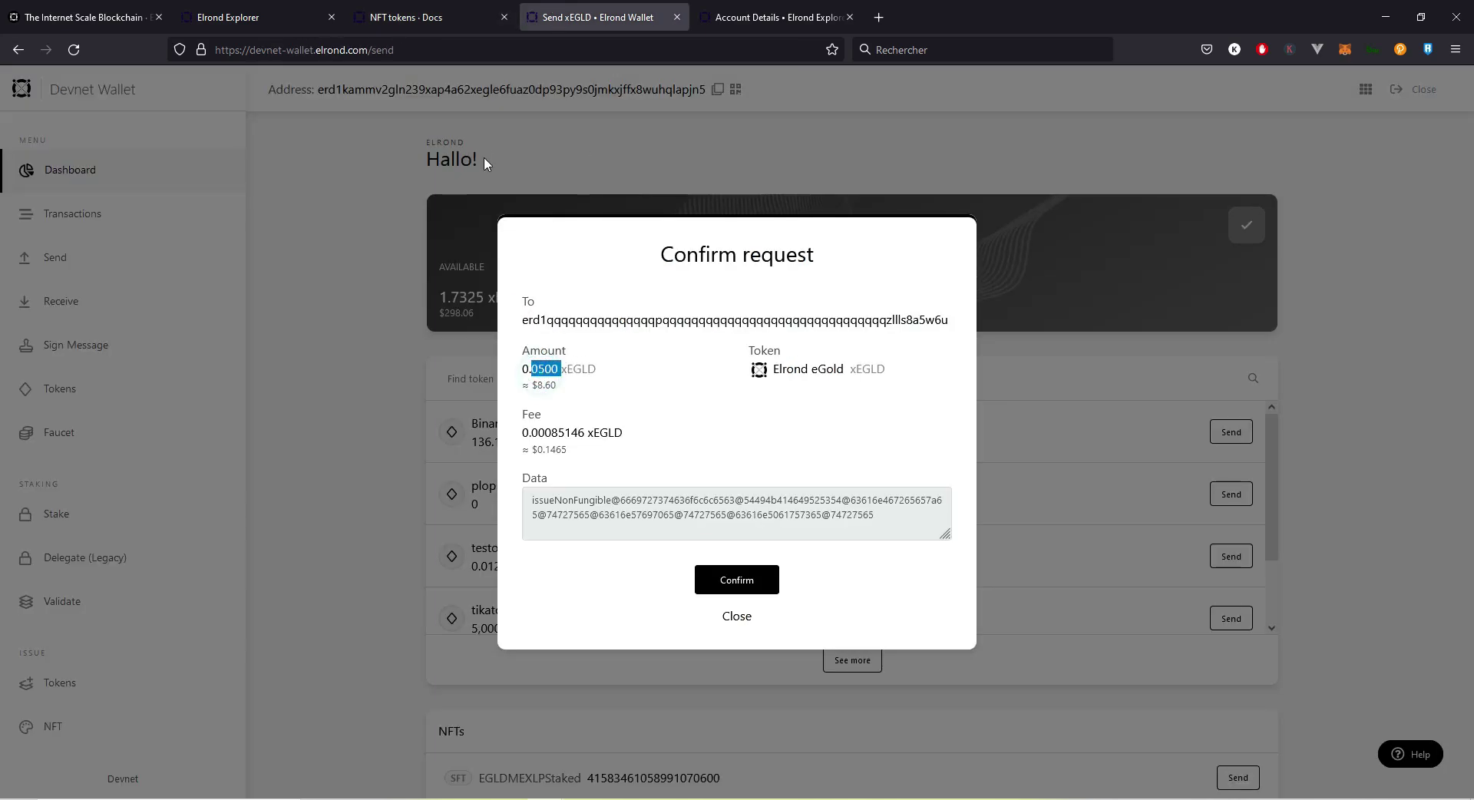
click(407, 17)
click(579, 15)
Step: Check the issueNonFungible function and encoded arguments against the docs, then confirm the transaction
double_click(550, 499)
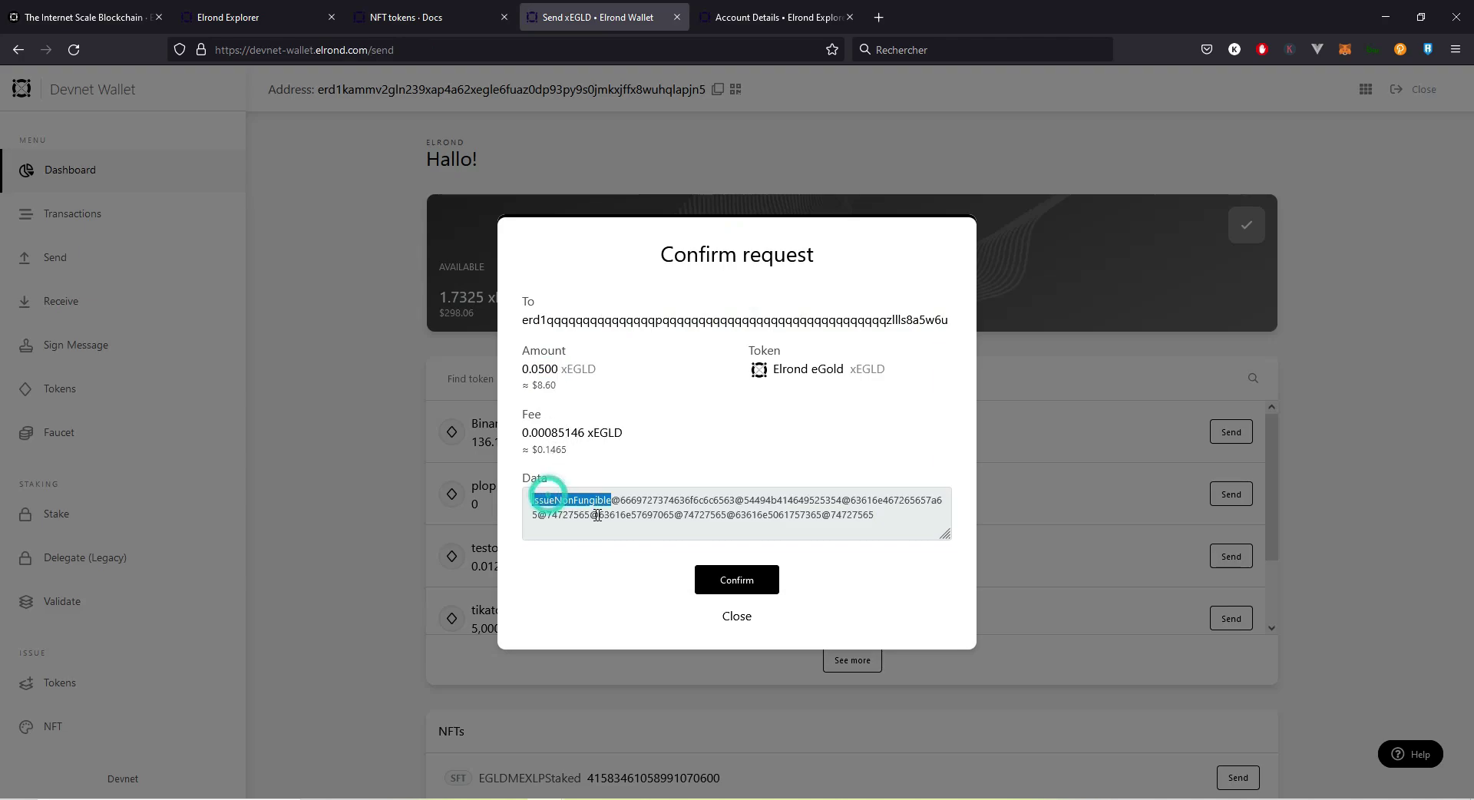
click(460, 6)
double_click(564, 494)
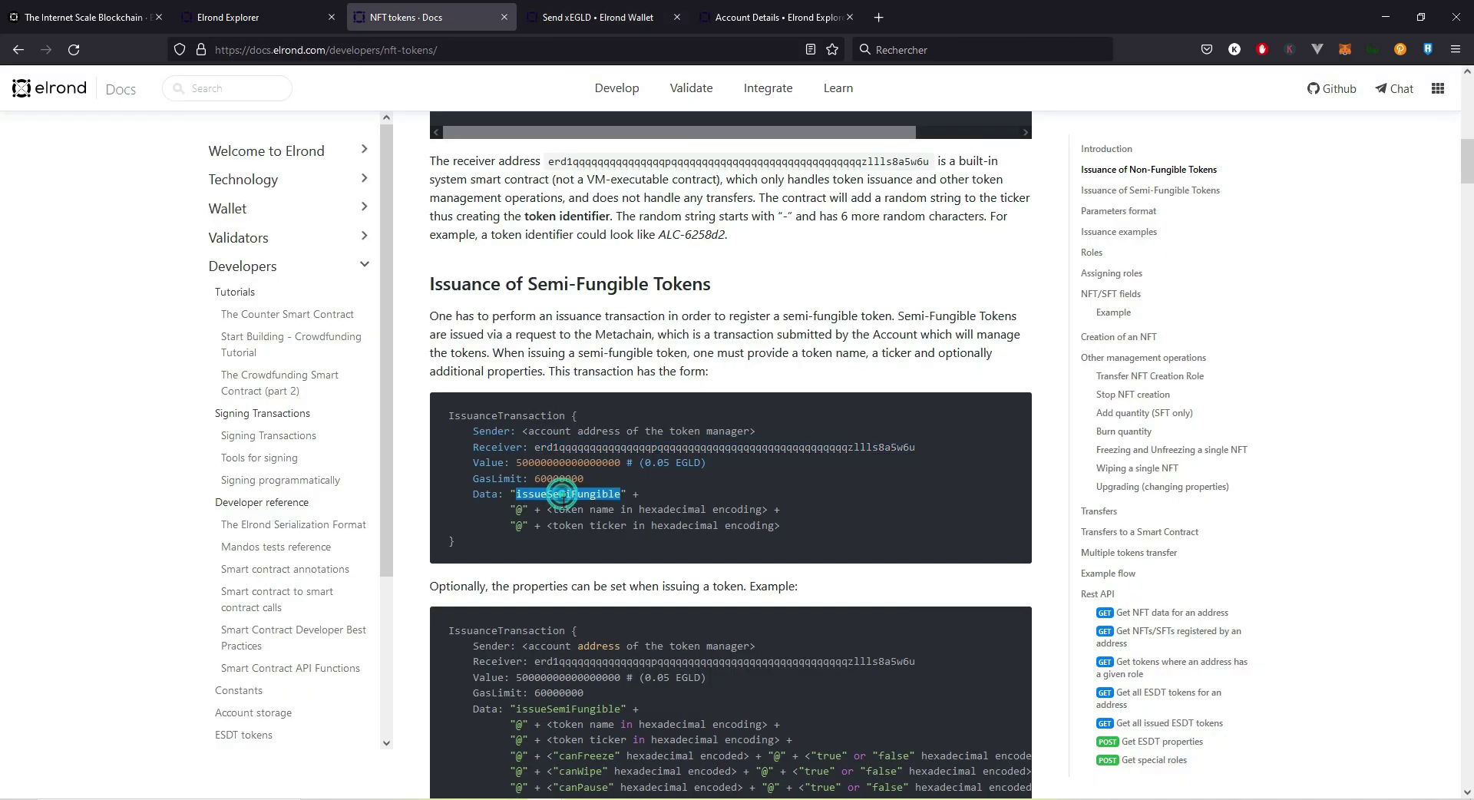
scroll(561, 488, up, 10)
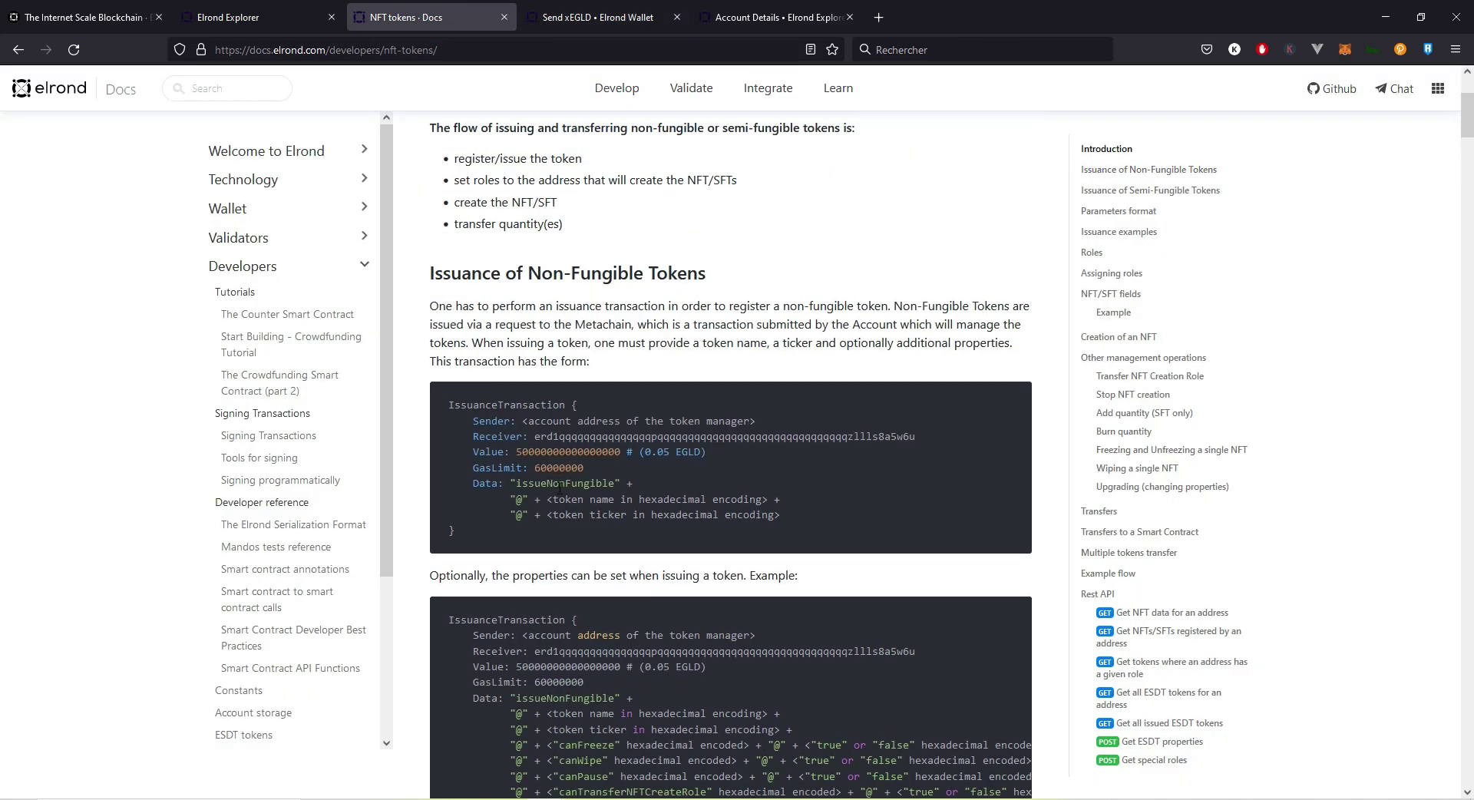
click(582, 17)
click(655, 503)
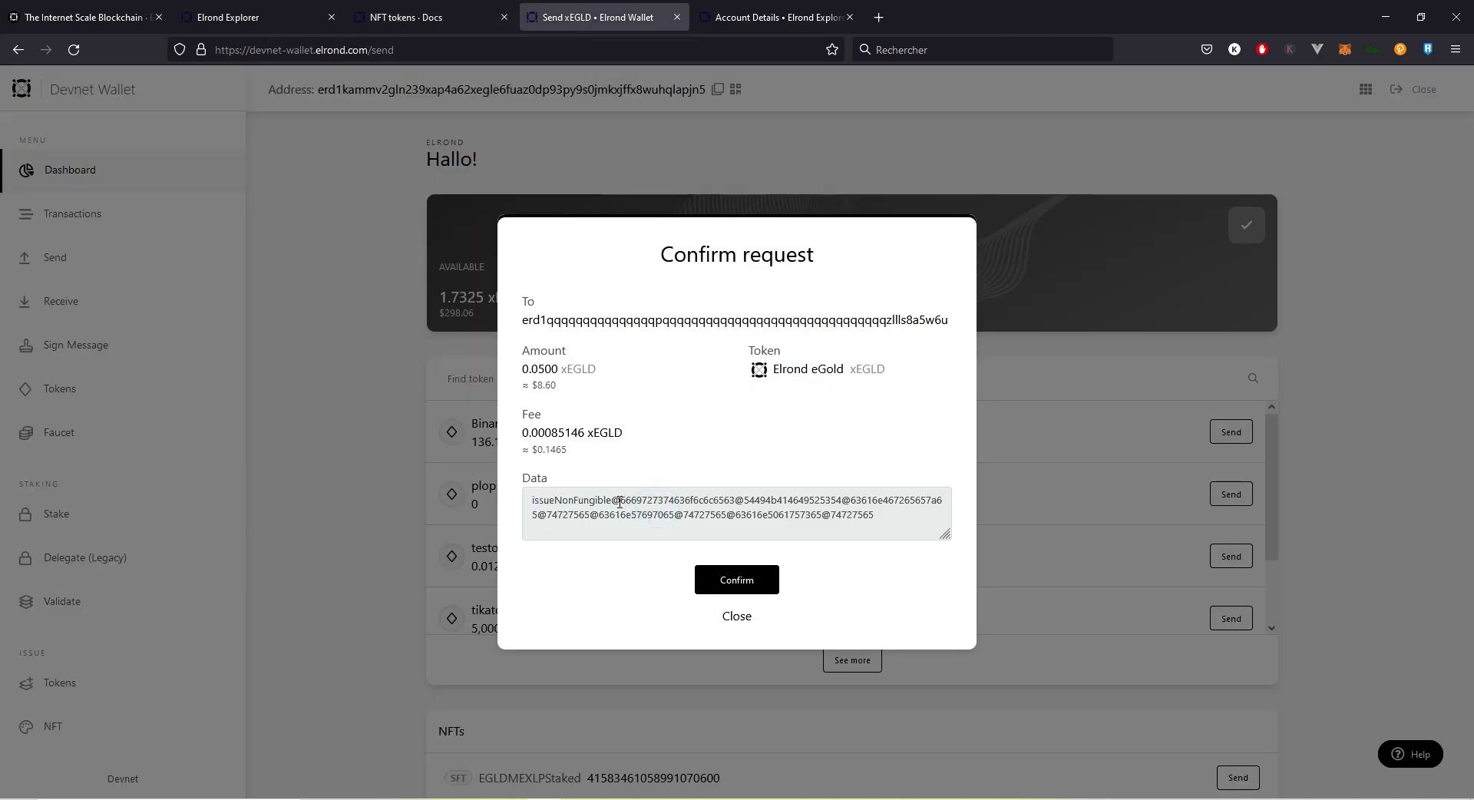
drag(615, 500, 885, 529)
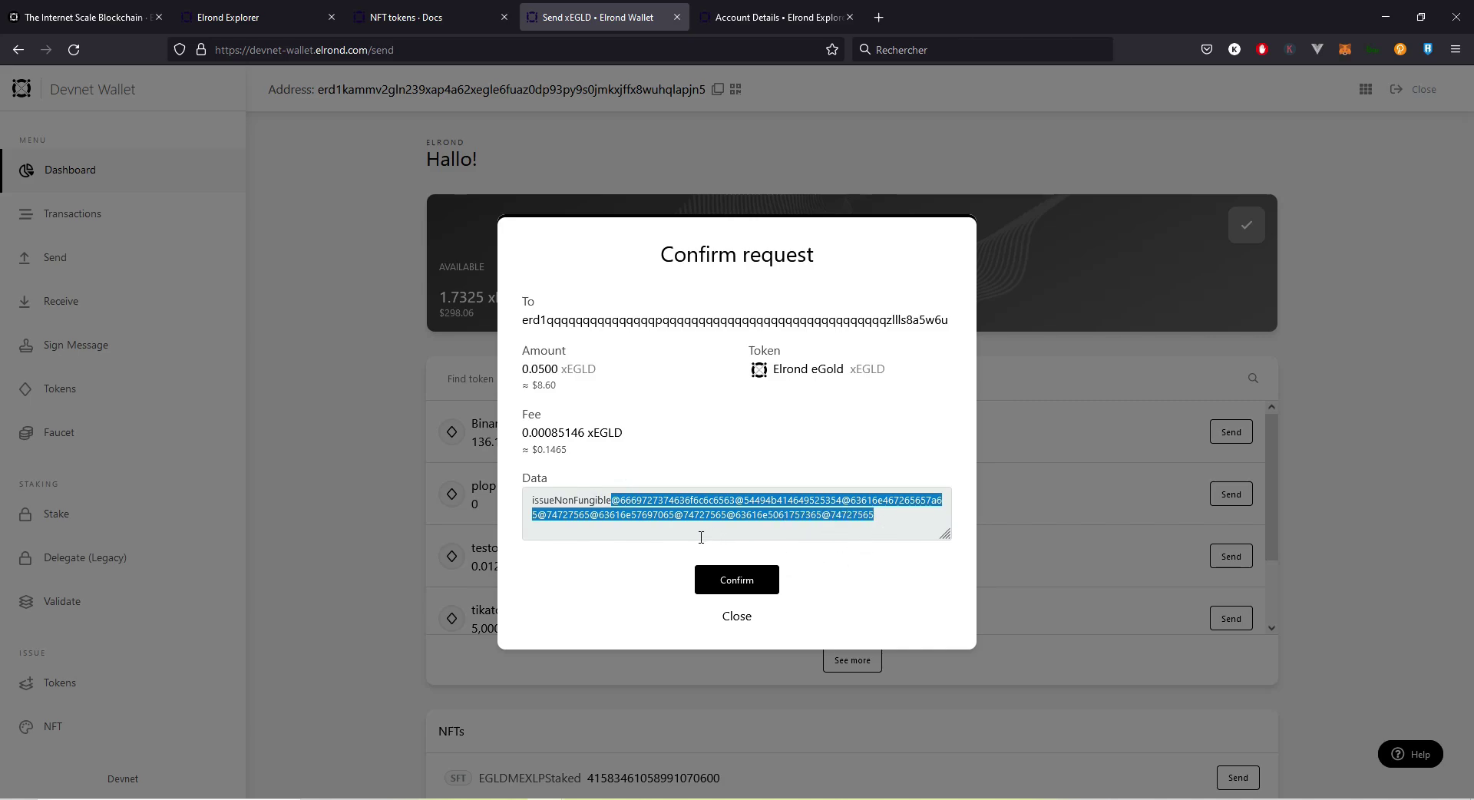
click(730, 581)
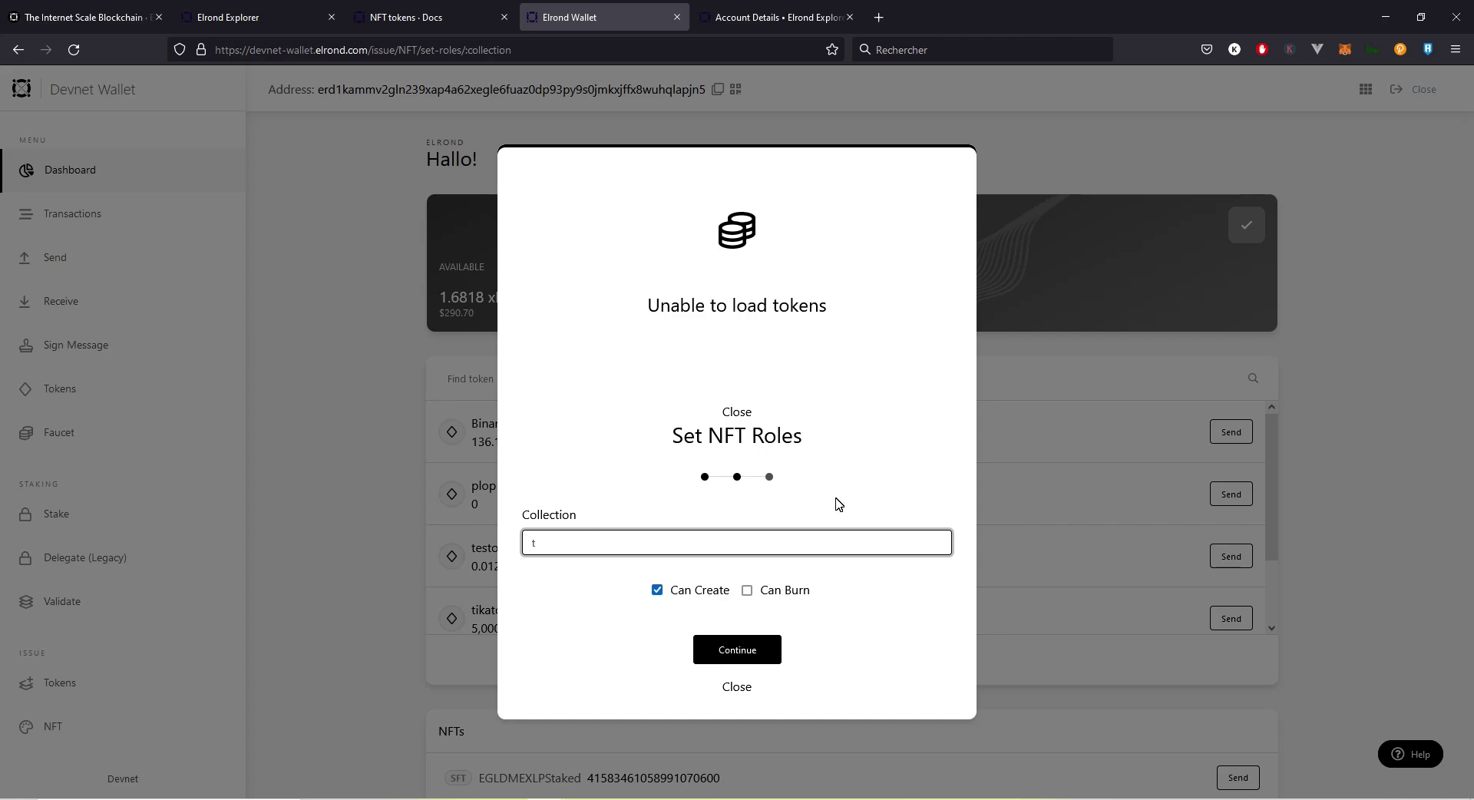
Step: Choose collection TIKAFIRST-59fe62 in Set NFT Roles and enable Can Burn alongside Can Create
click(799, 541)
key(BackSpace)
text(tika)
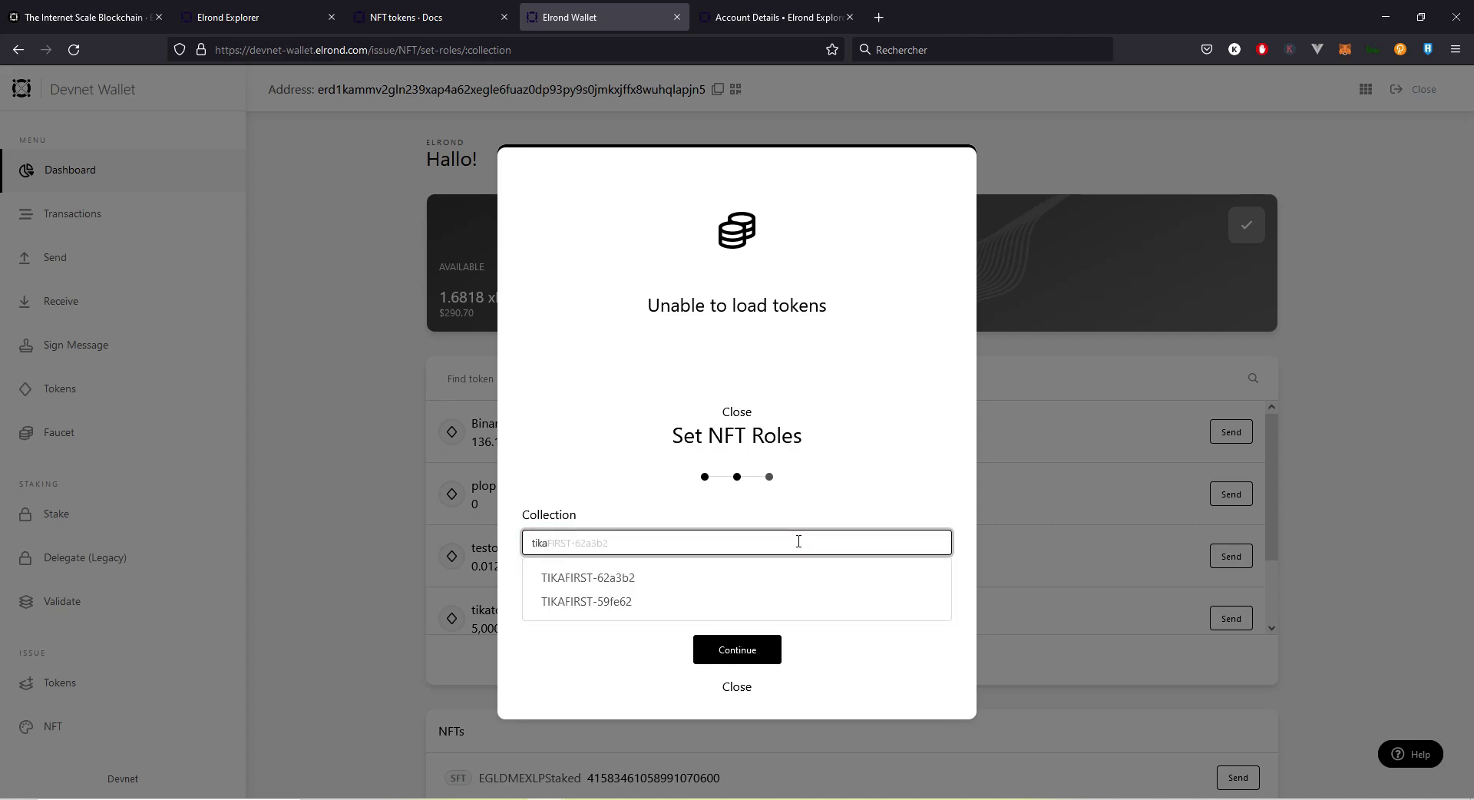
click(637, 605)
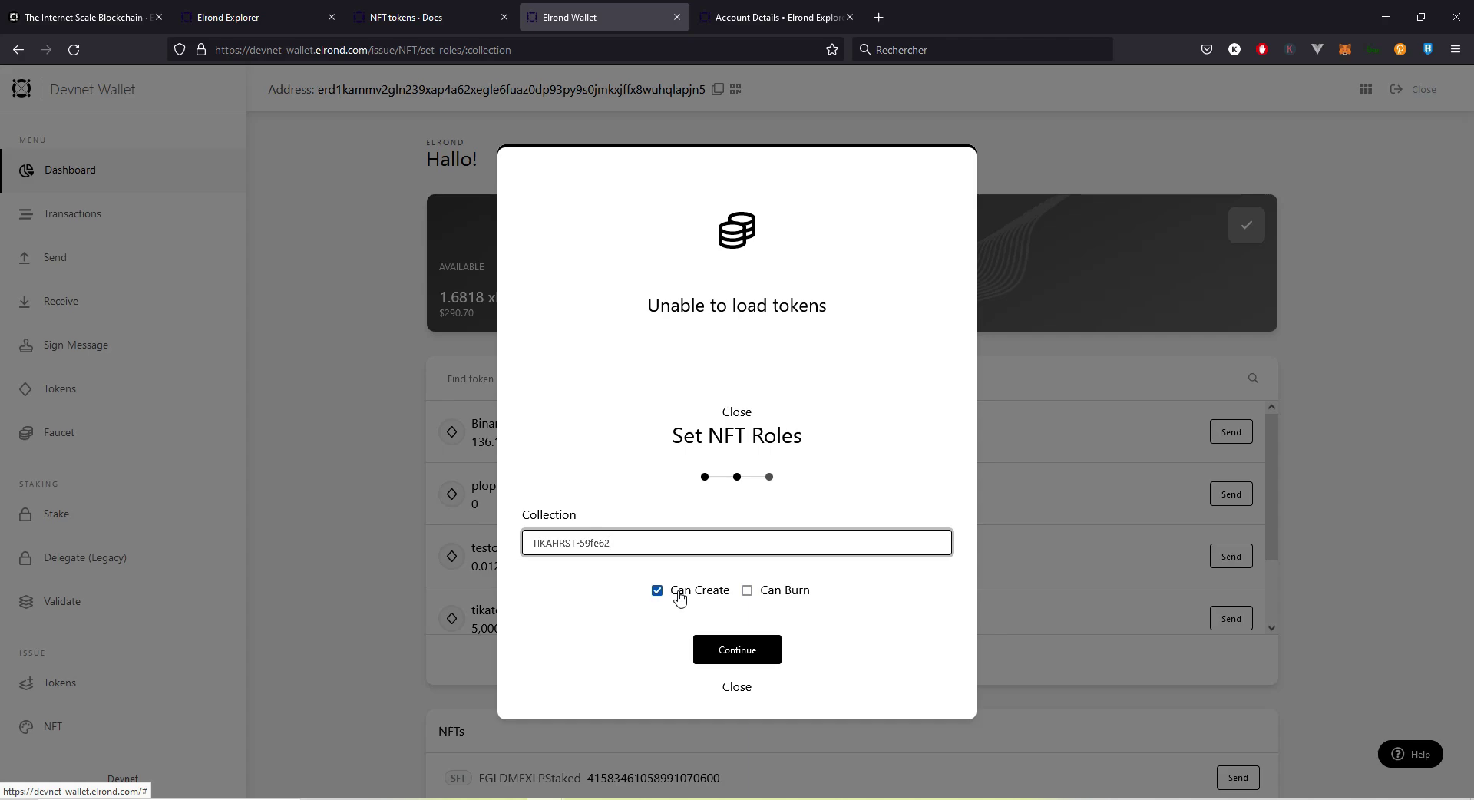
click(762, 595)
Step: Review the setSpecialRole transaction's receiver and data, then confirm it
click(728, 650)
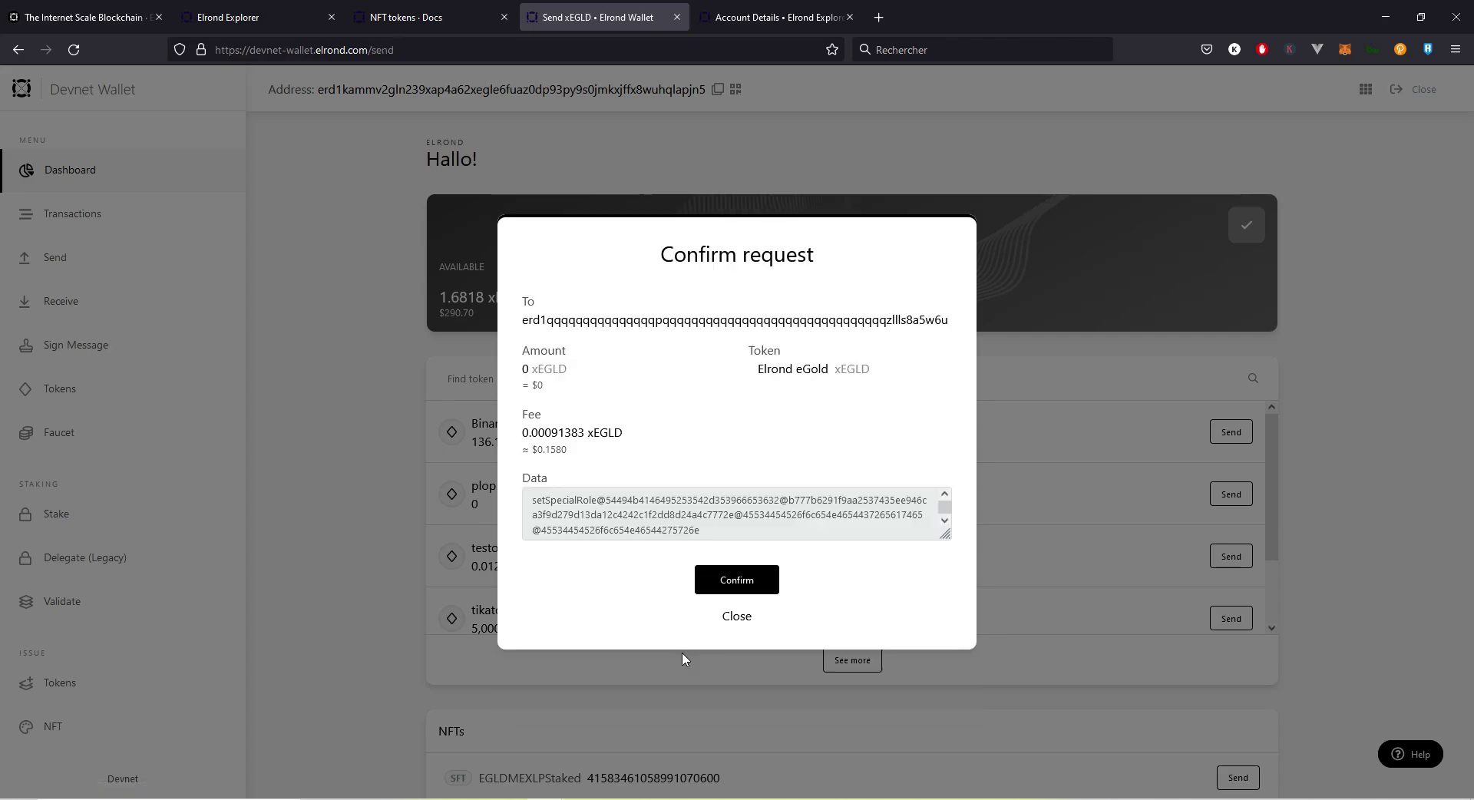
double_click(572, 323)
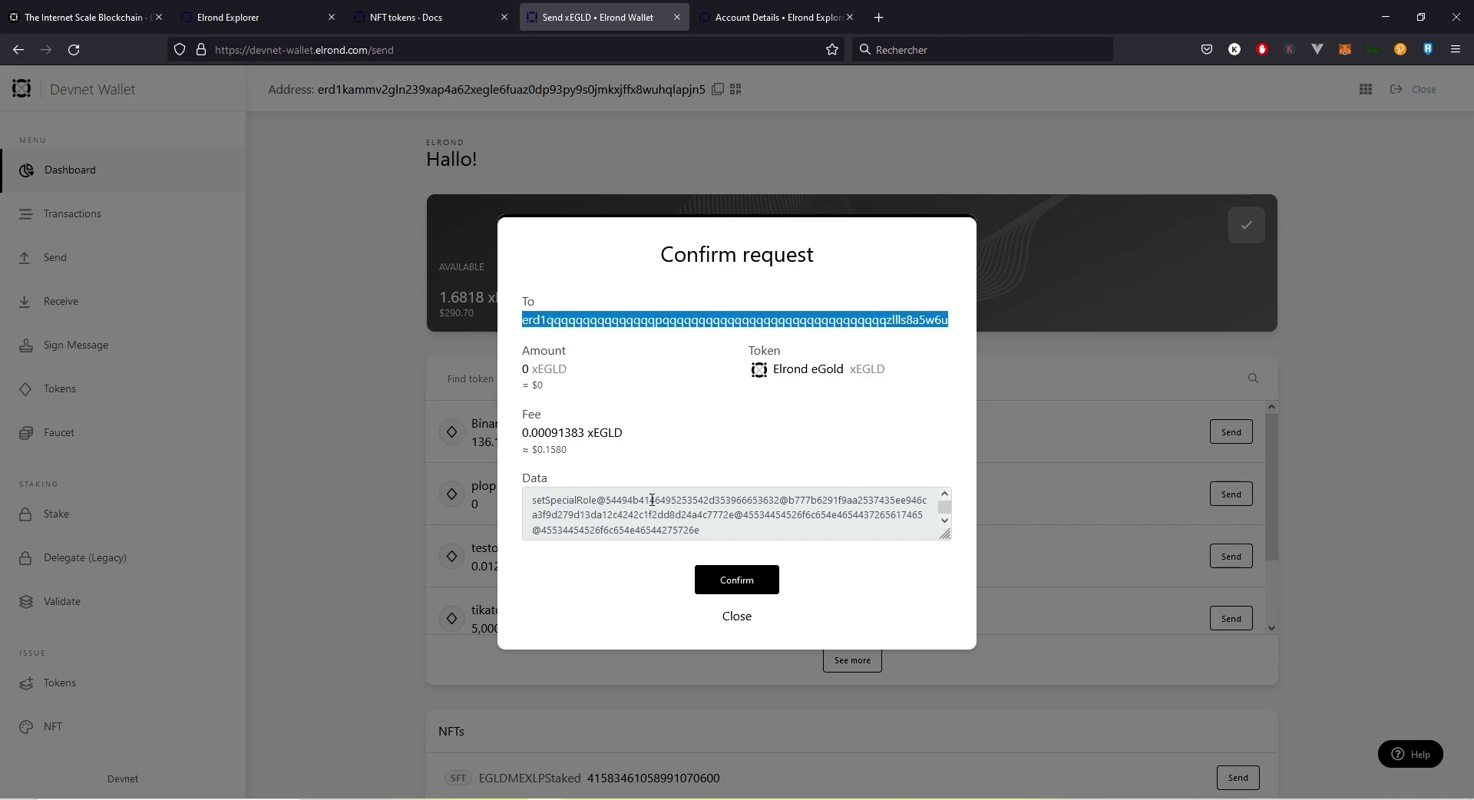
drag(532, 499, 725, 530)
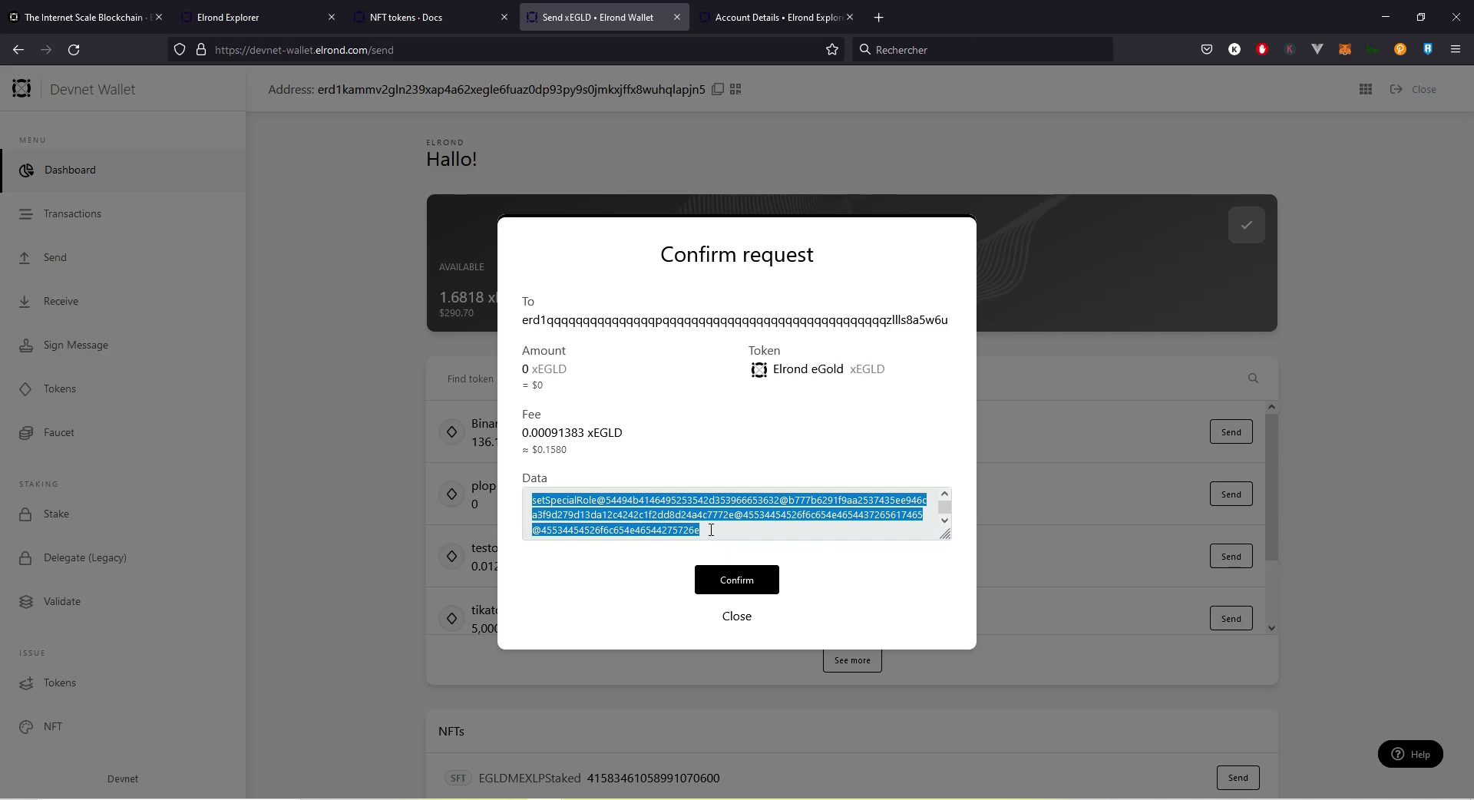
double_click(567, 500)
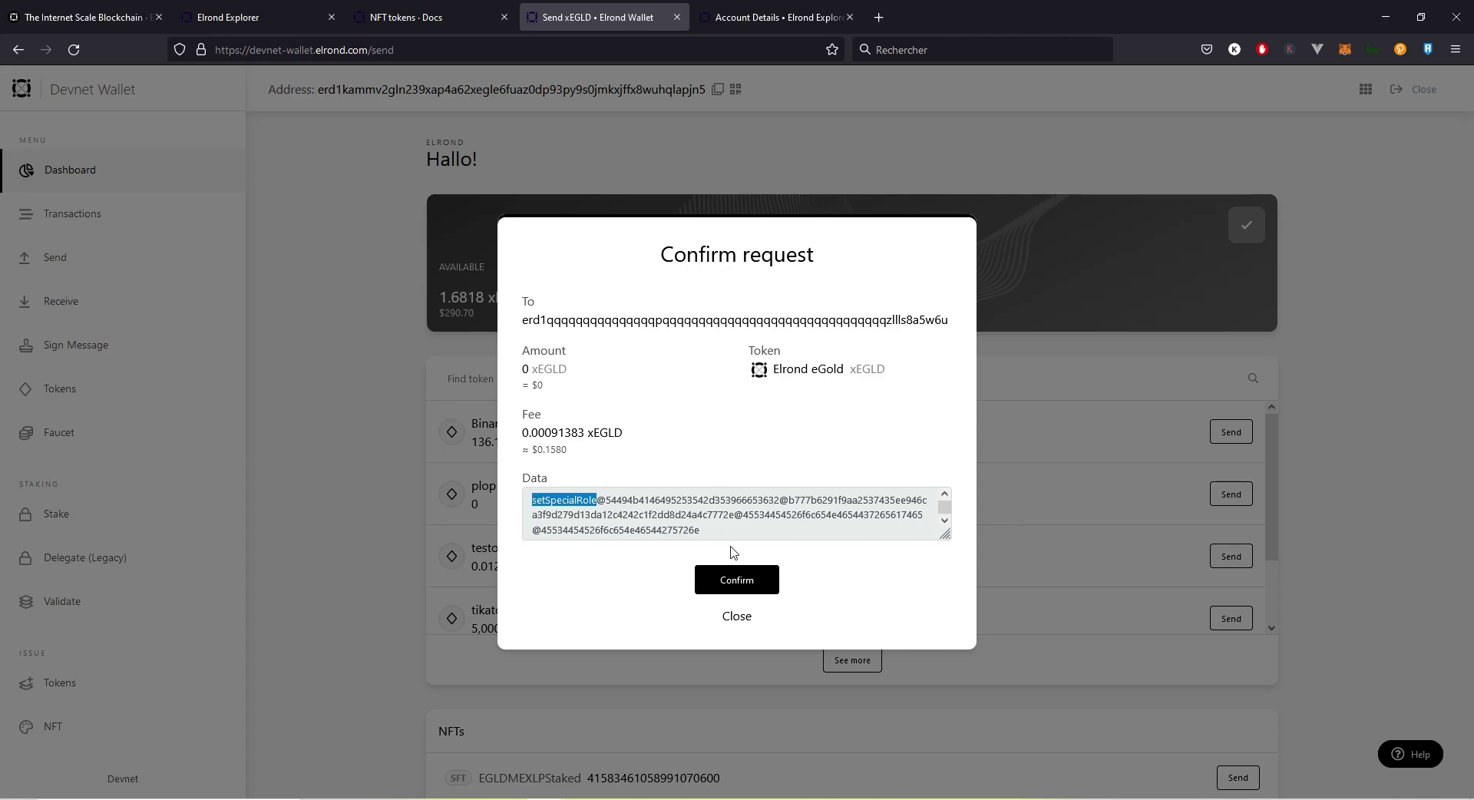
click(733, 586)
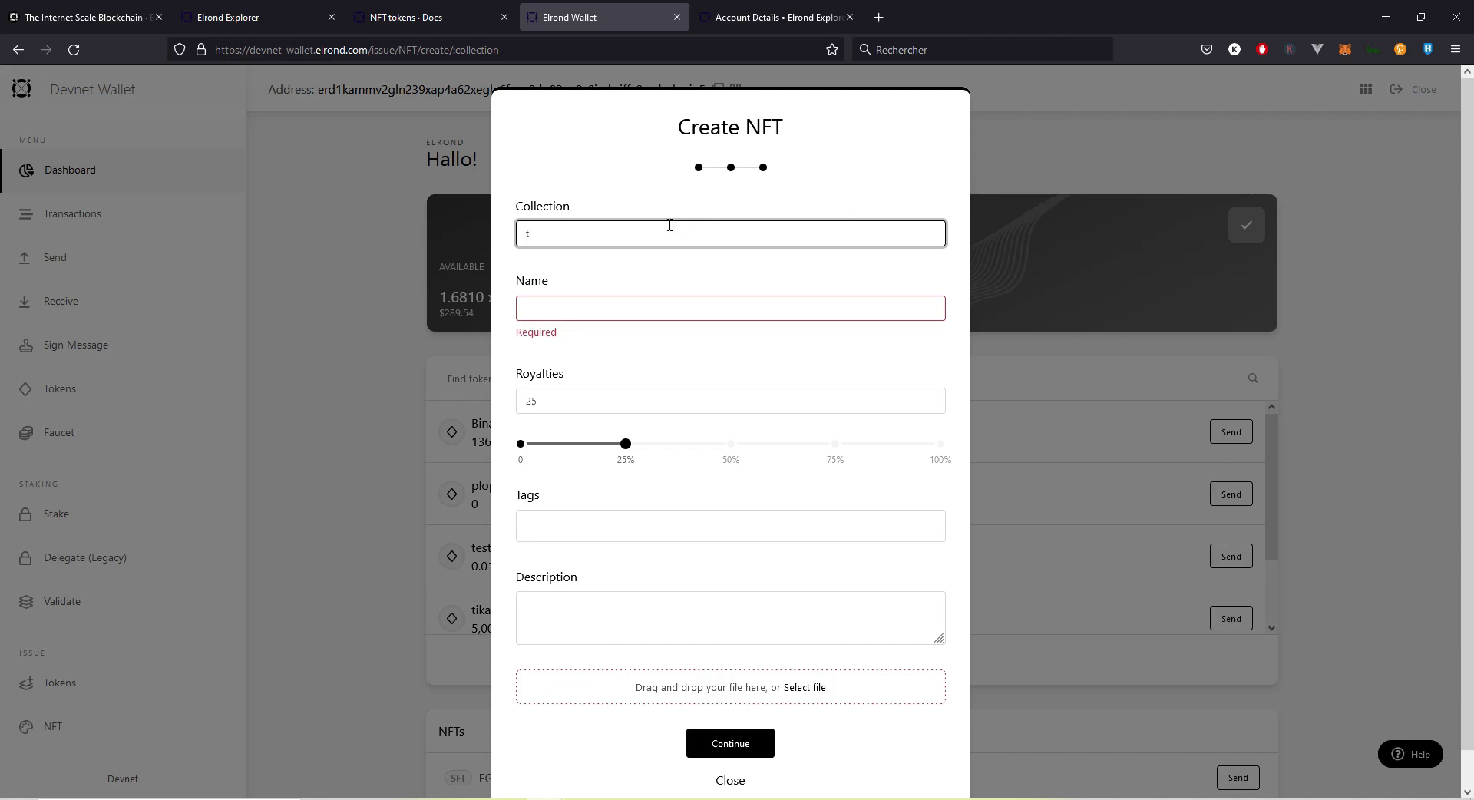
Step: Set the new NFT's collection to TIKAFIRST-59fe62 and its name to TIKASHINY
click(645, 235)
text(ik)
click(614, 293)
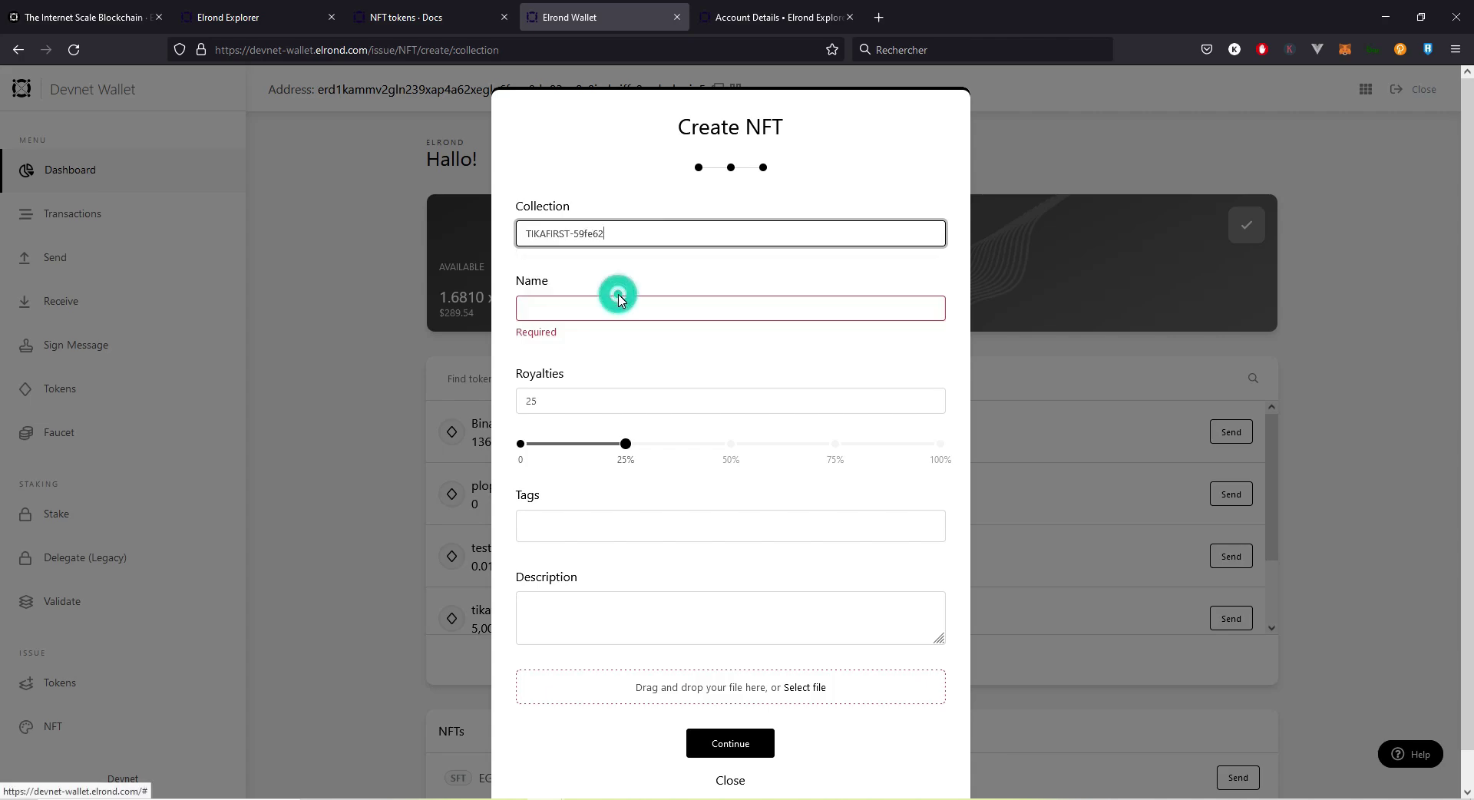
click(610, 305)
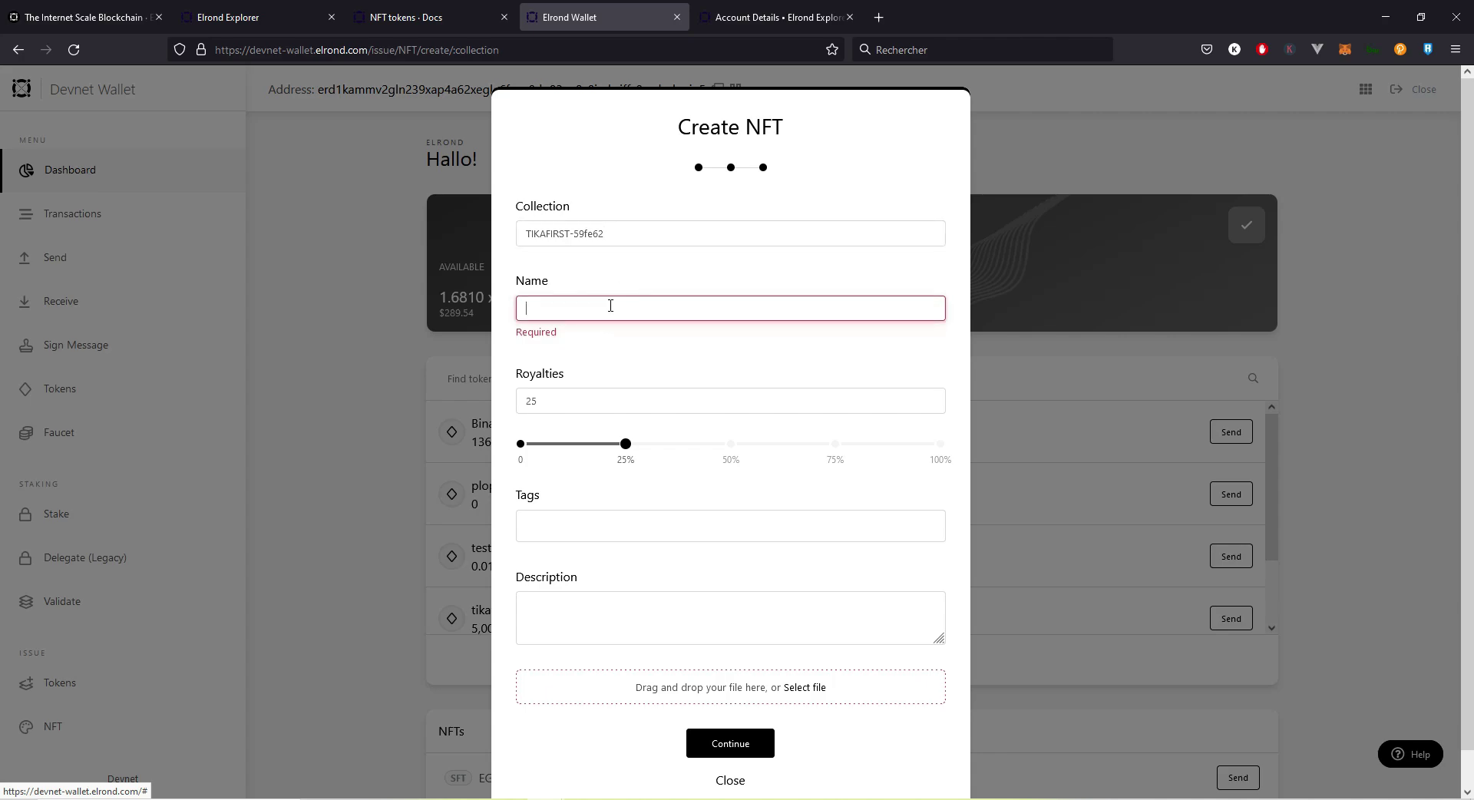
text(TIK)
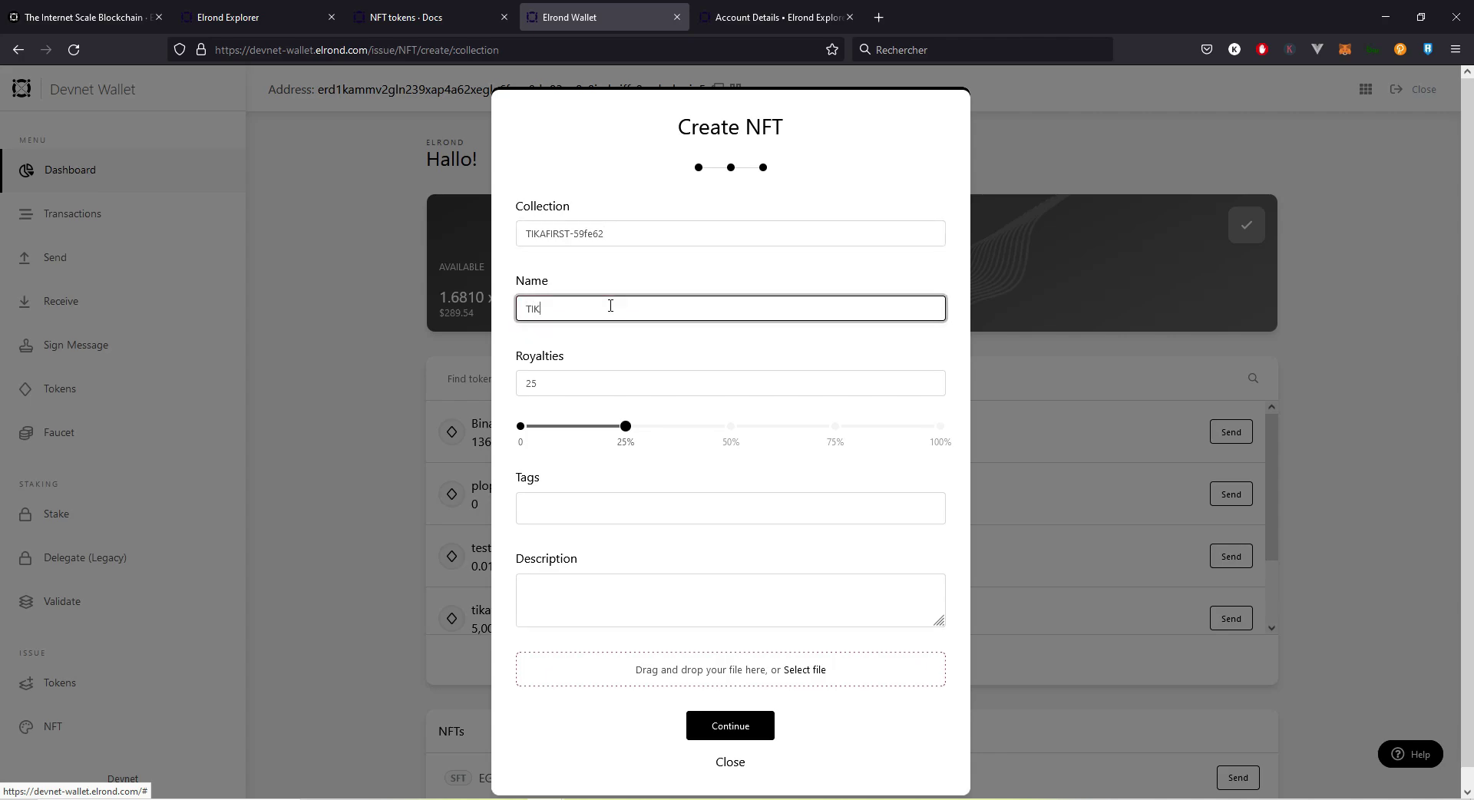
text(ASHINY)
click(566, 392)
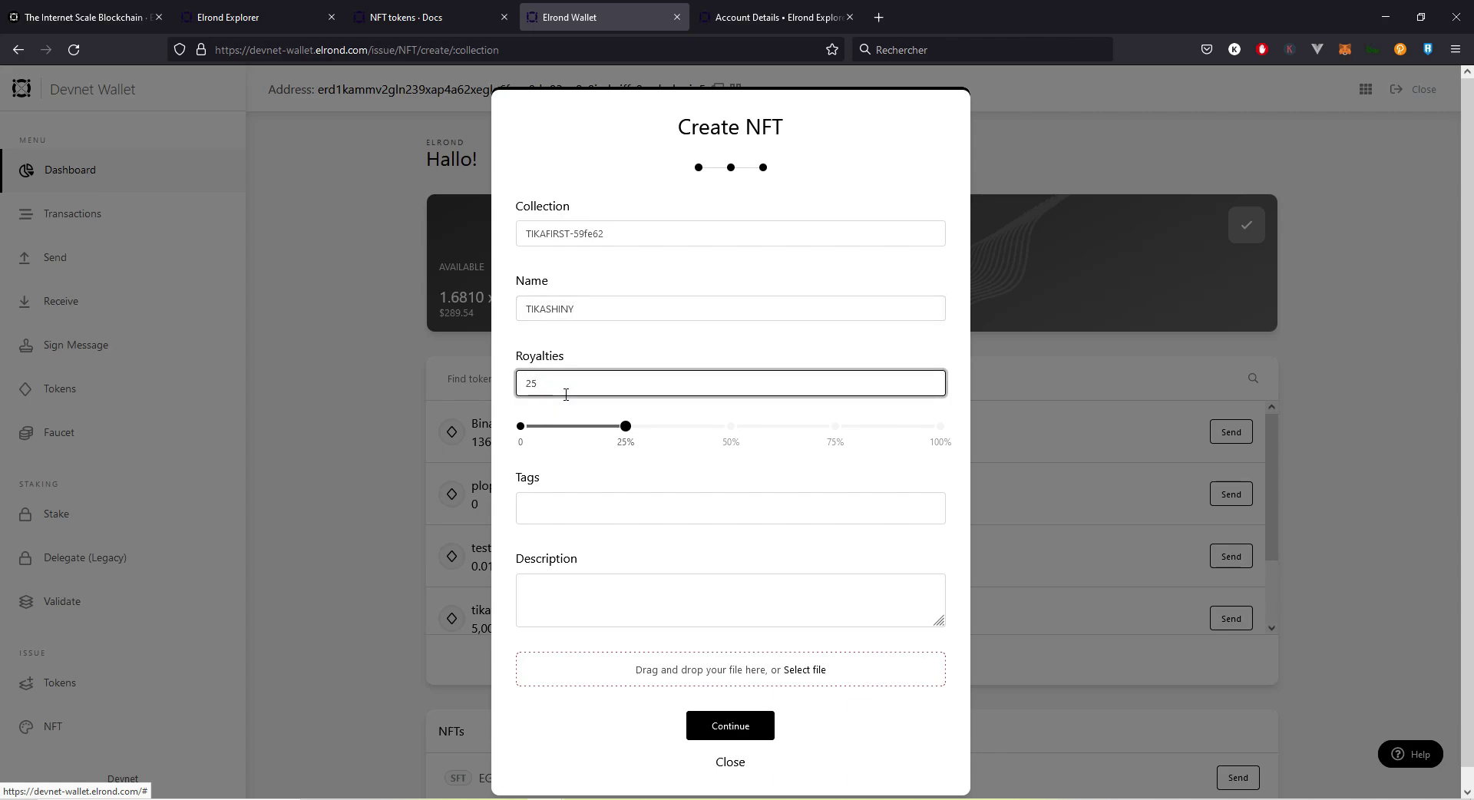
click(451, 10)
click(311, 11)
click(407, 11)
scroll(516, 323, down, 10)
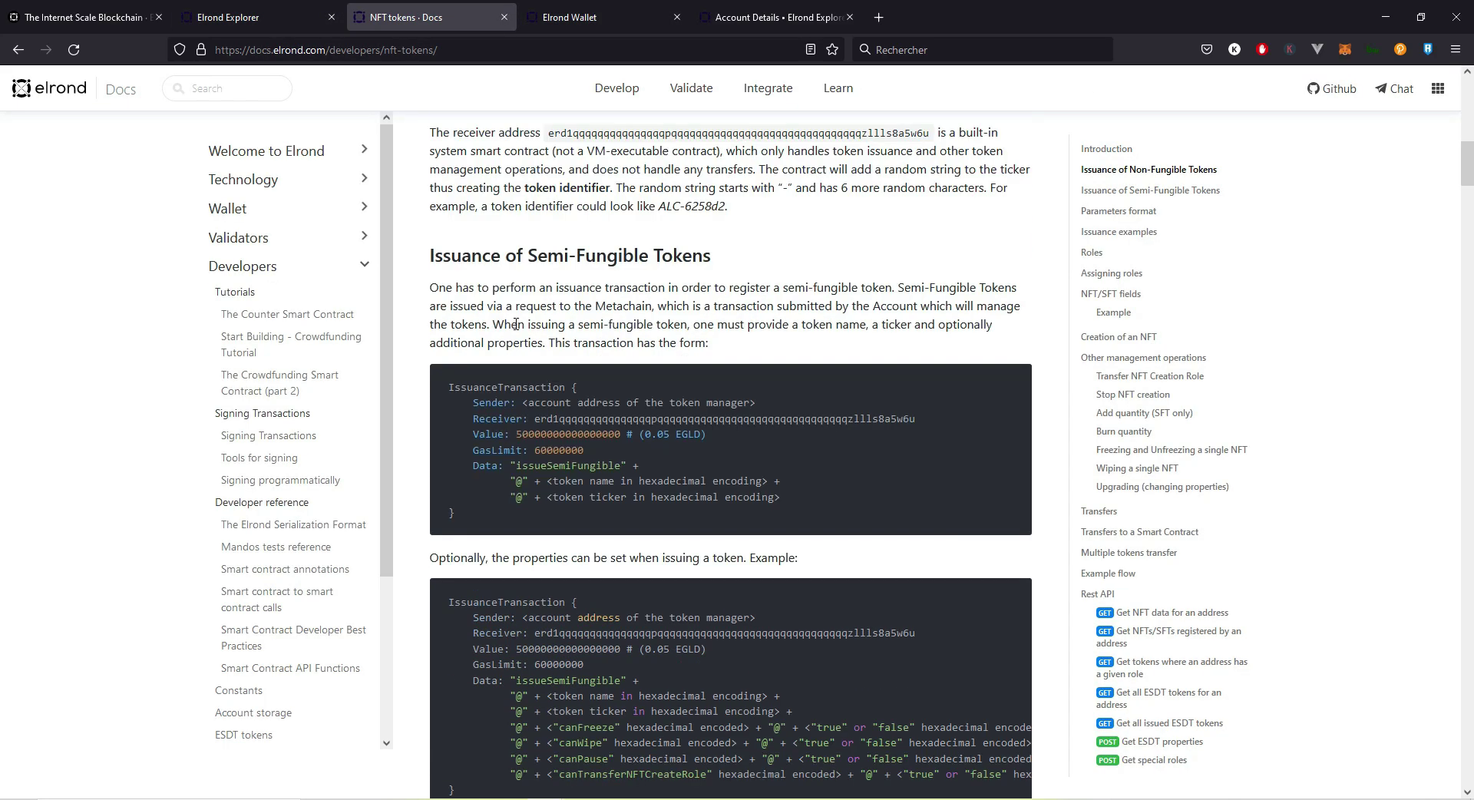
scroll(516, 323, down, 15)
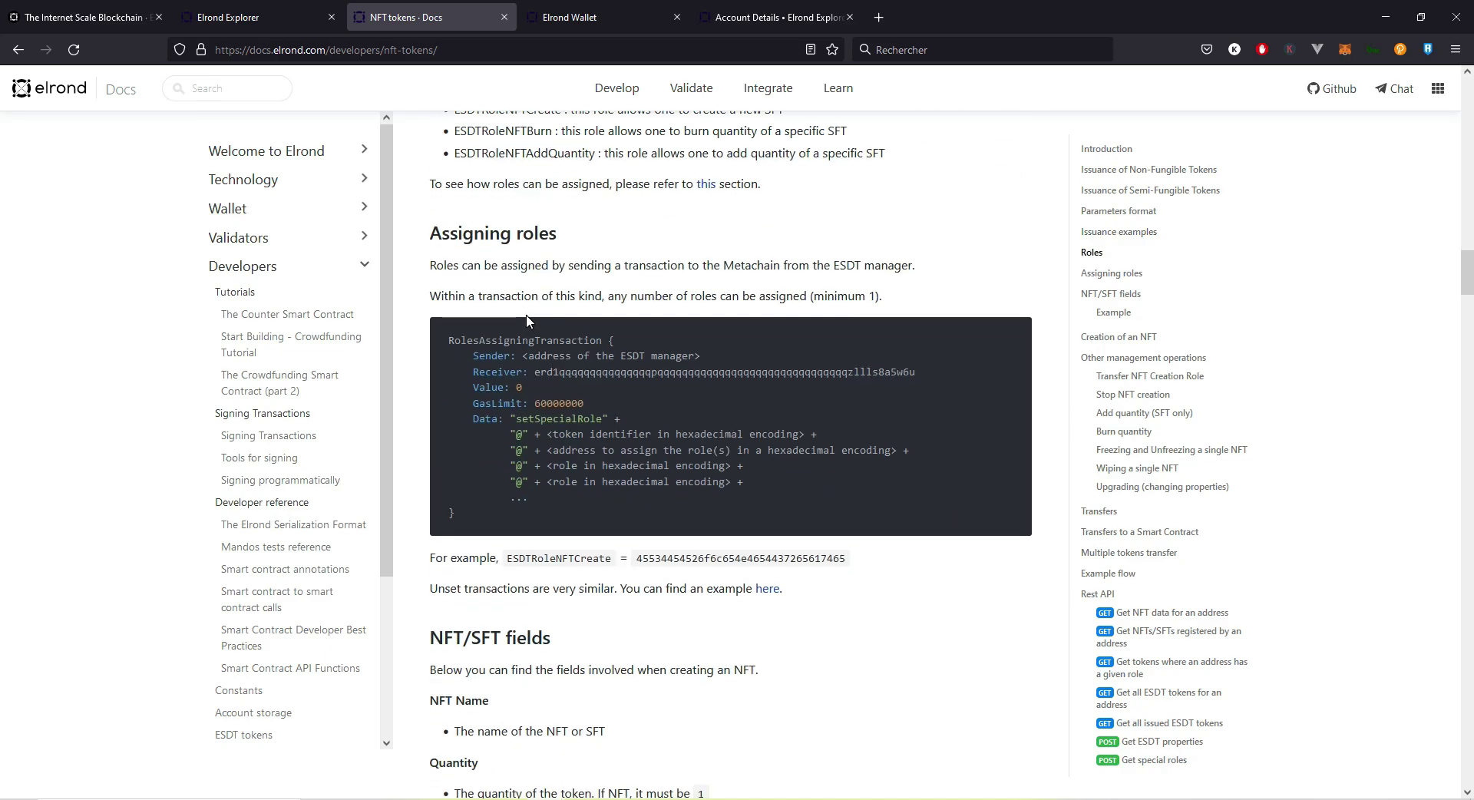
scroll(526, 321, down, 6)
double_click(501, 385)
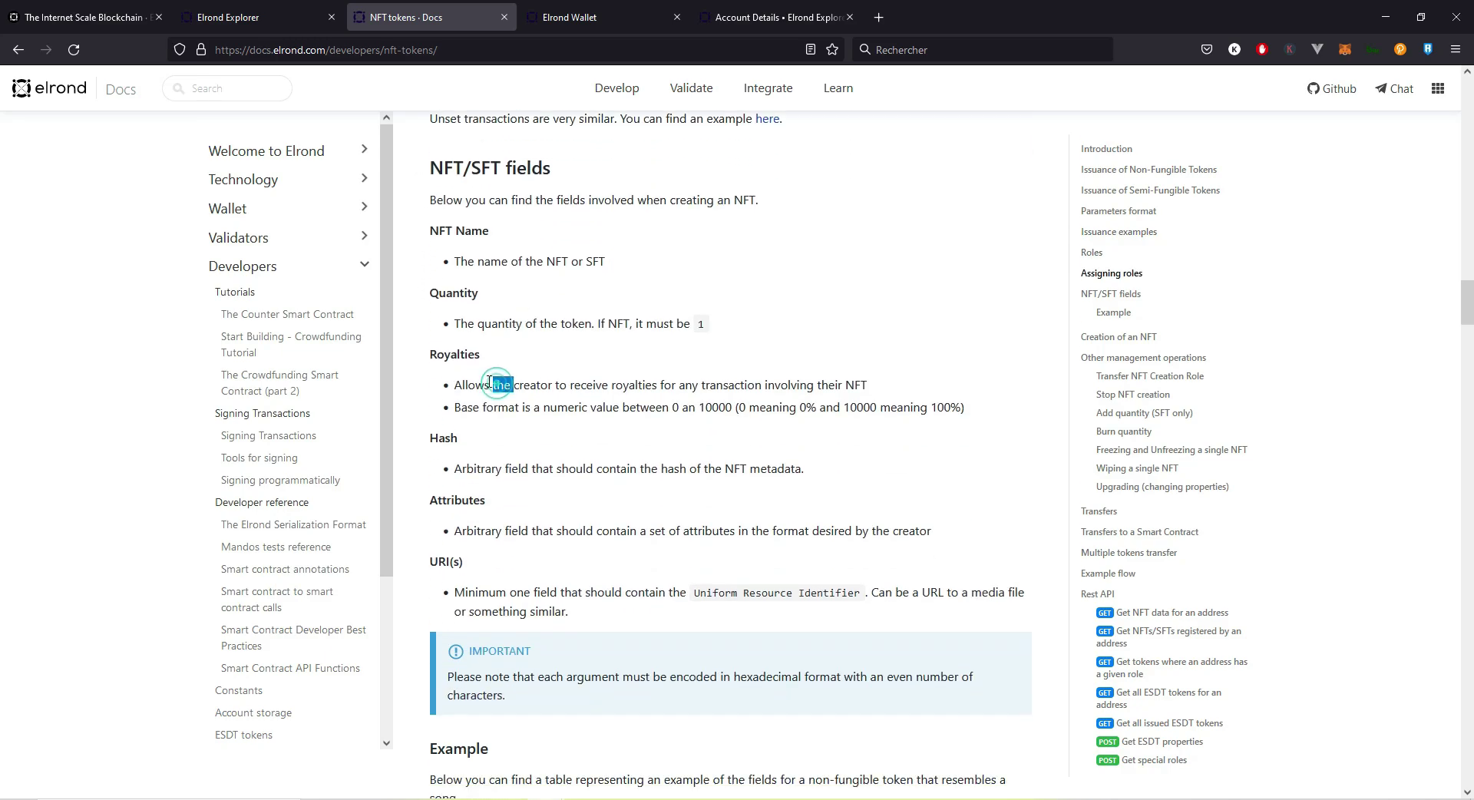
click(456, 384)
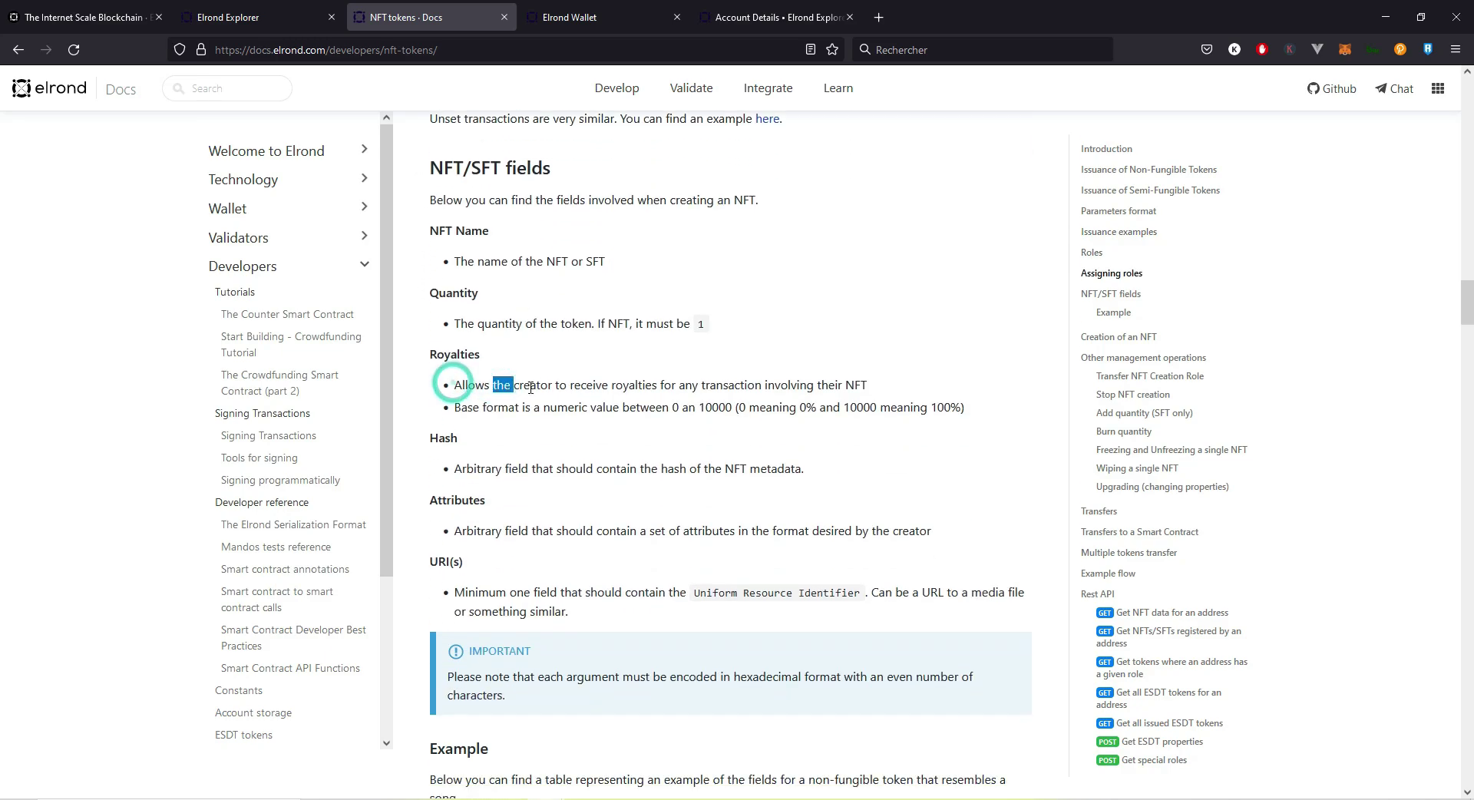
click(457, 385)
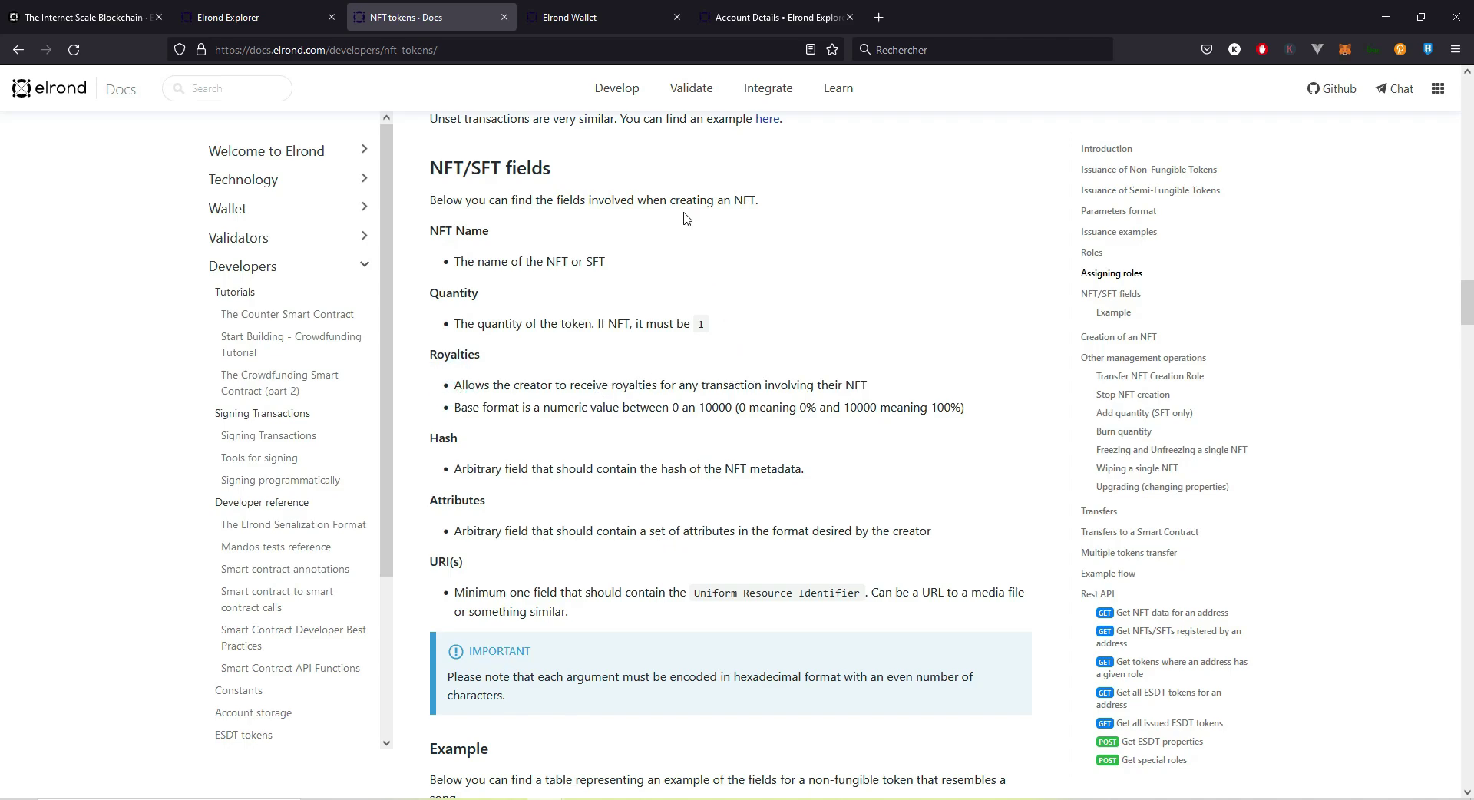
click(589, 21)
click(682, 382)
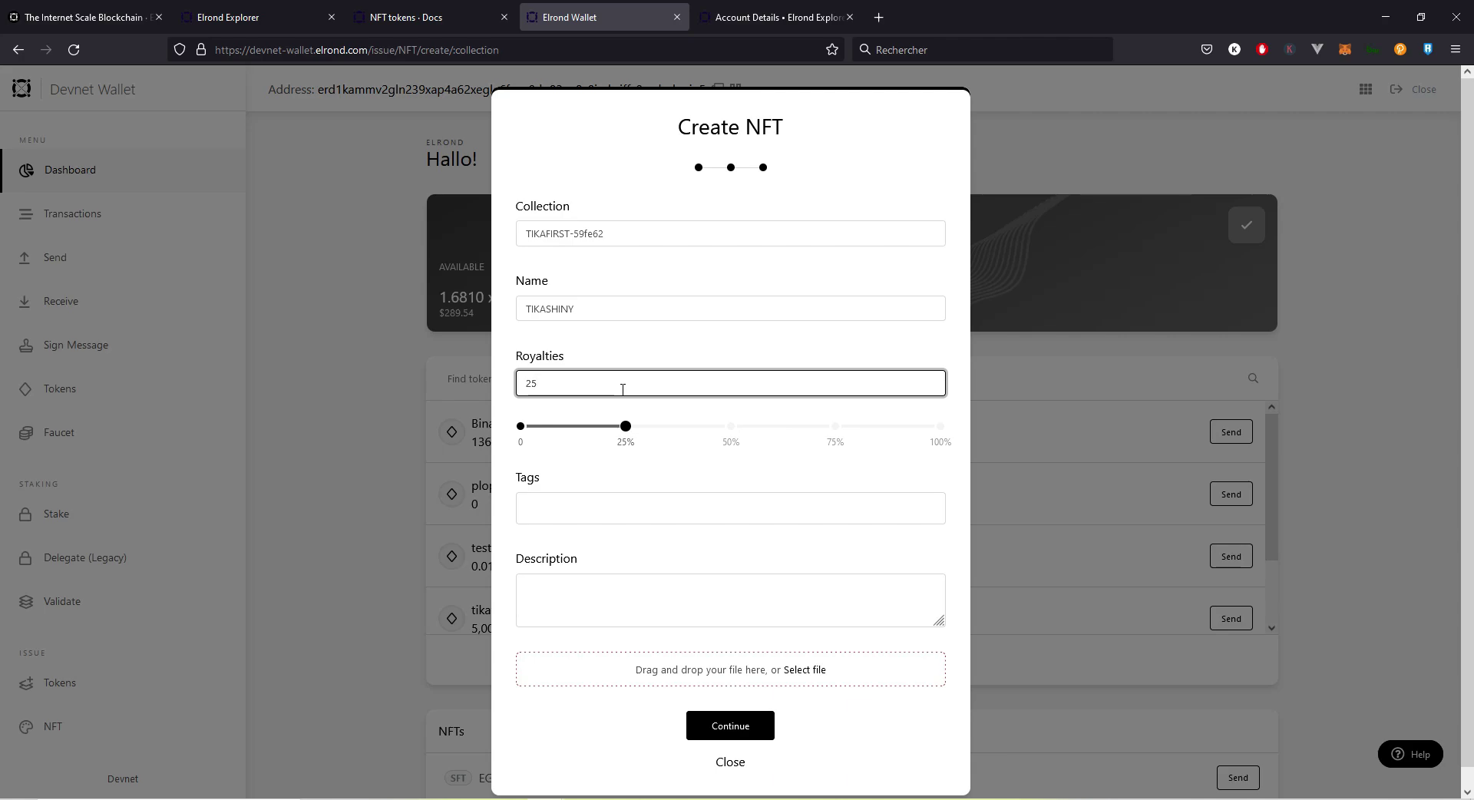
Step: Set royalties to 36.51 and add the tags tikapo and tikapo shiny
drag(625, 427, 539, 448)
drag(539, 445, 770, 428)
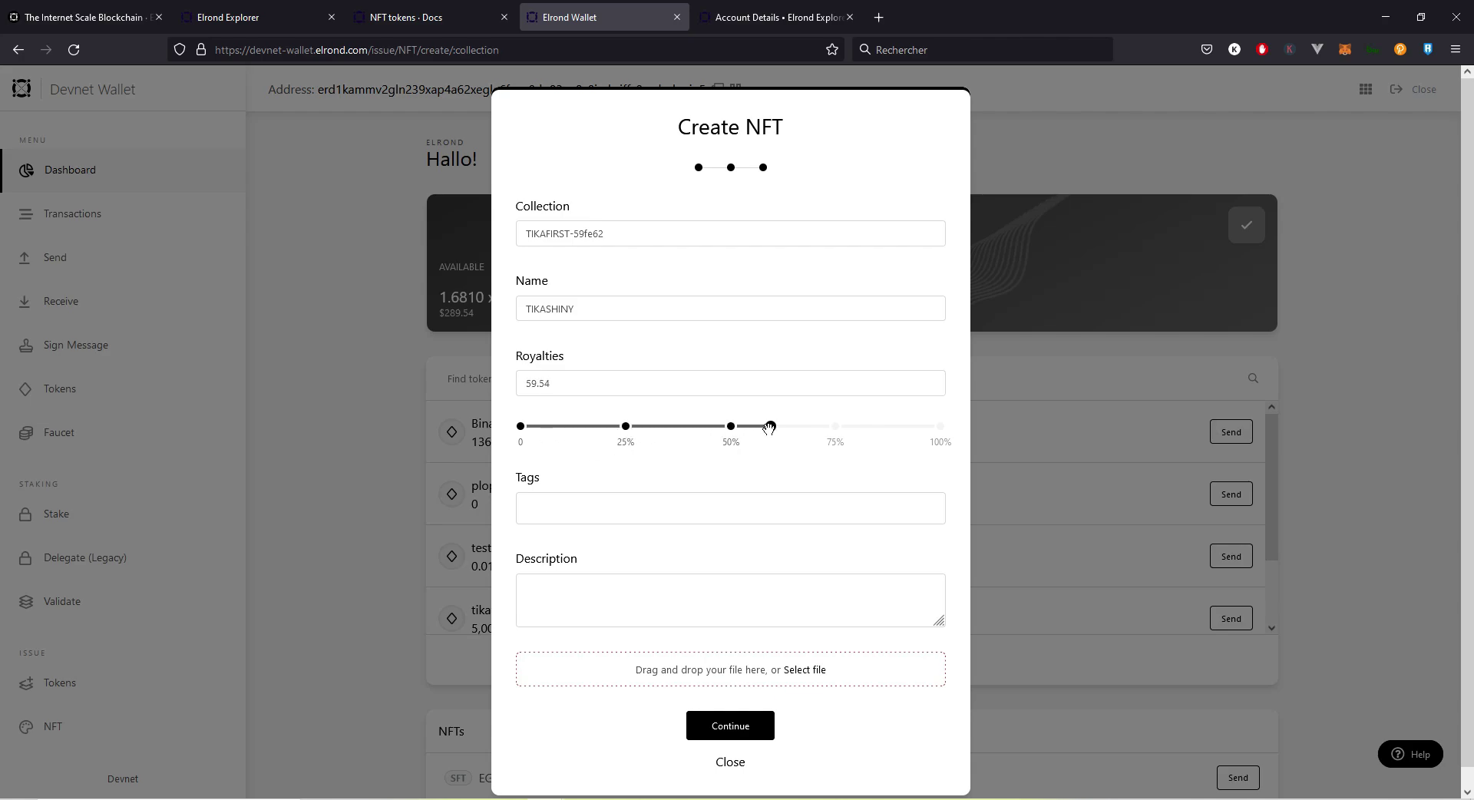
drag(769, 428, 673, 428)
click(638, 498)
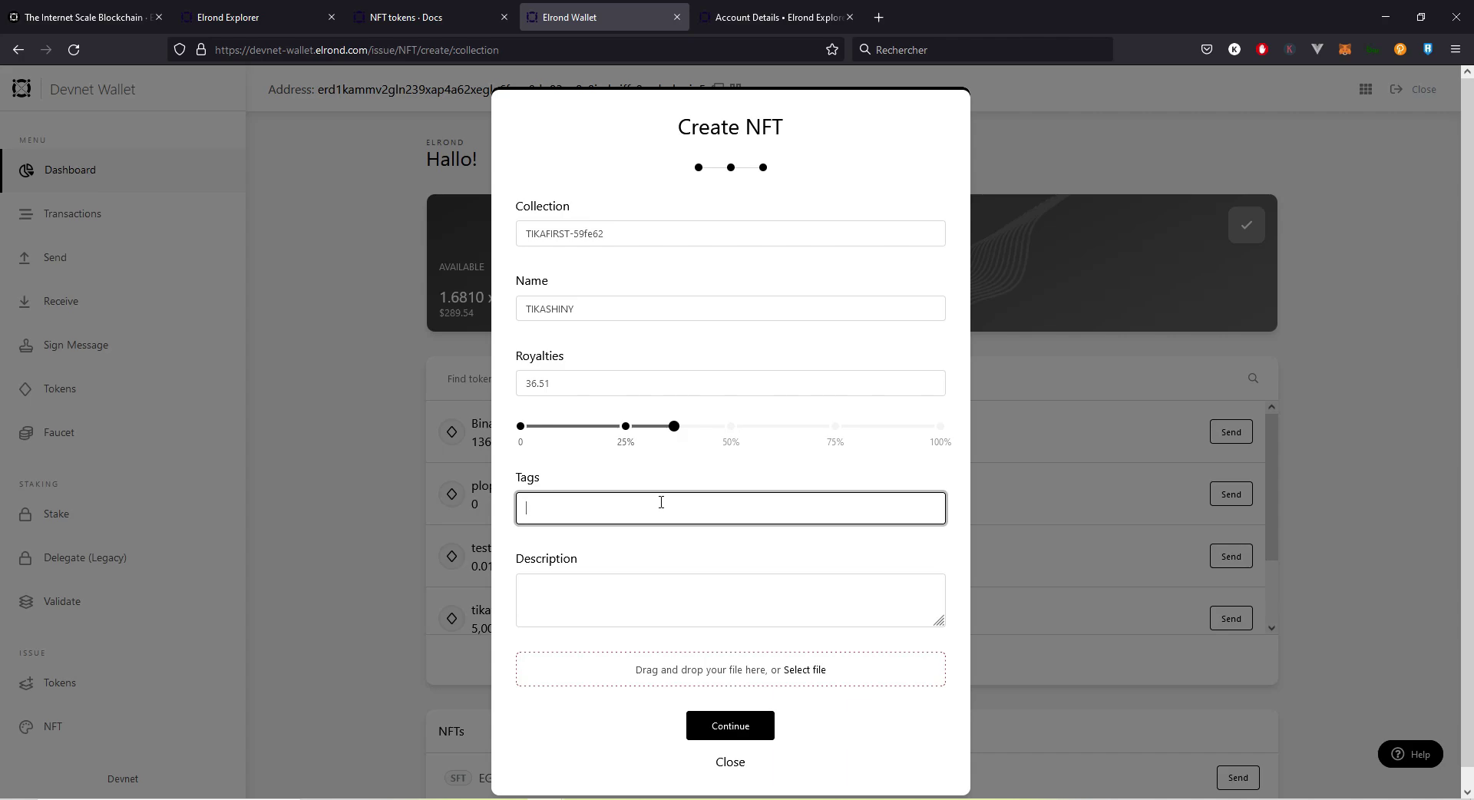
text(tika)
text(^po)
text(po)
key(Return)
text(tikapo)
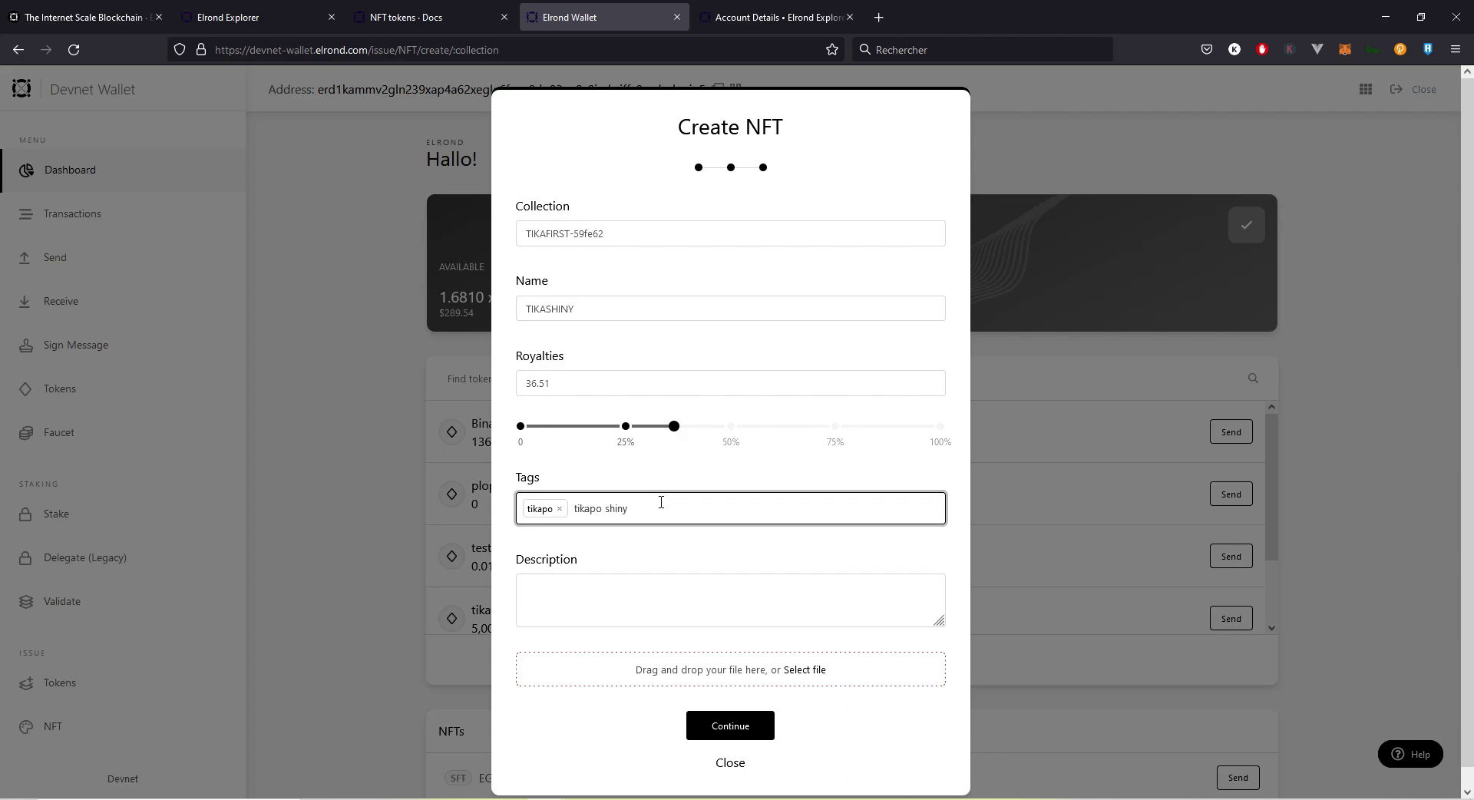
text( shiny)
key(Return)
Step: Enter a two-line description starting 'First NFT by Tikapo', attach tikapo-army.gif, and continue
click(654, 611)
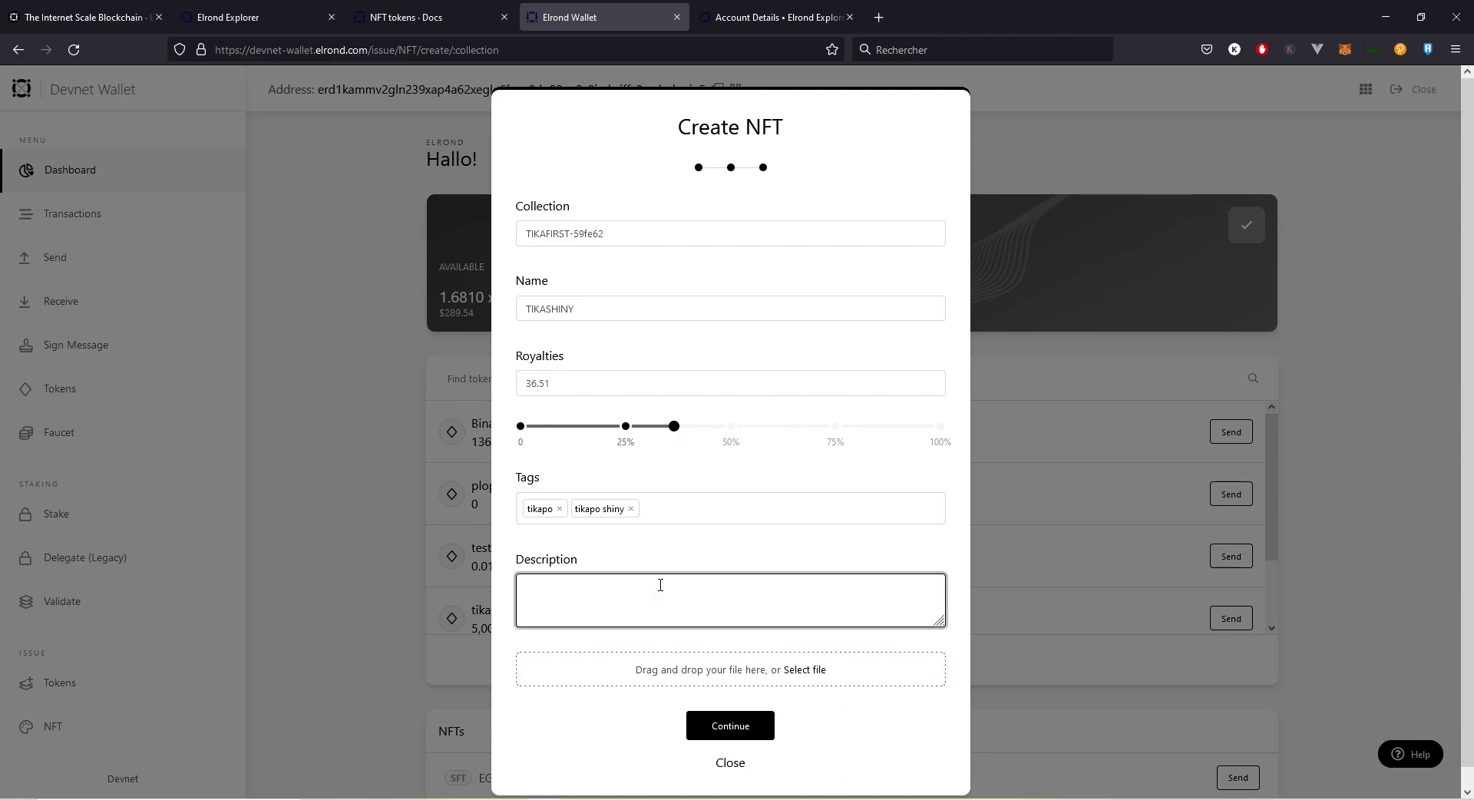
text(First NFT by Tikapo)
key(Return)
text(Shiny ed)
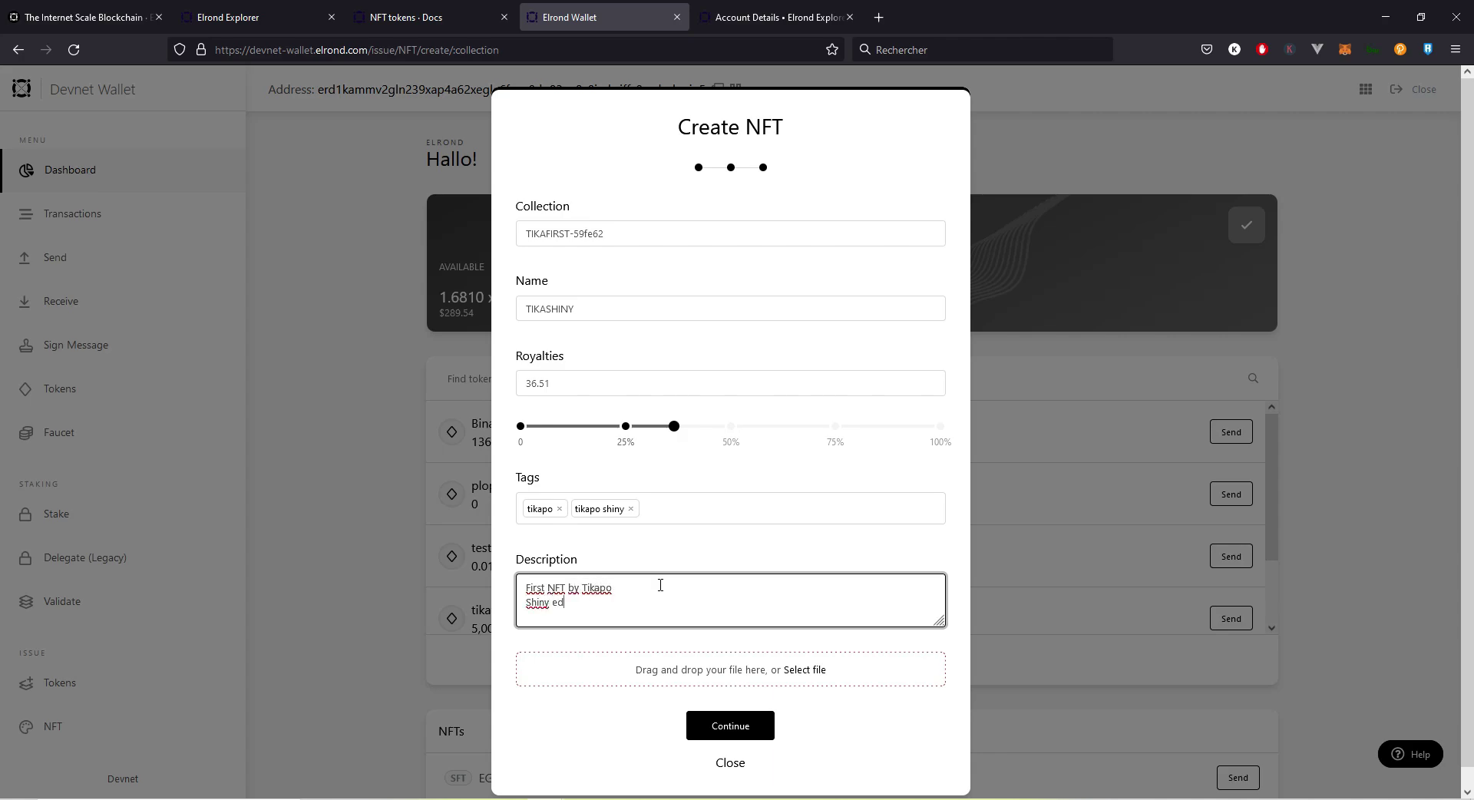
text(ition)
click(806, 670)
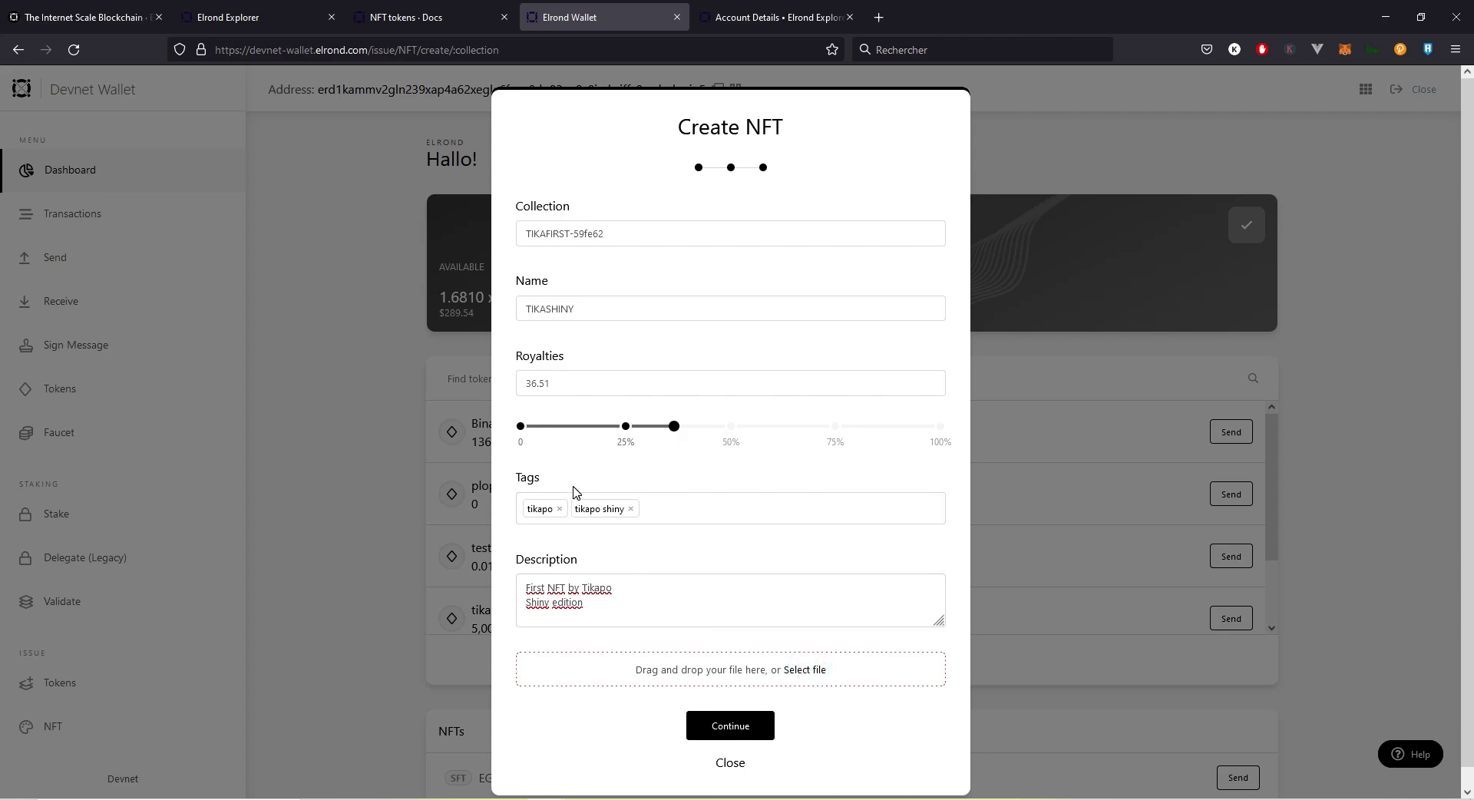
click(801, 680)
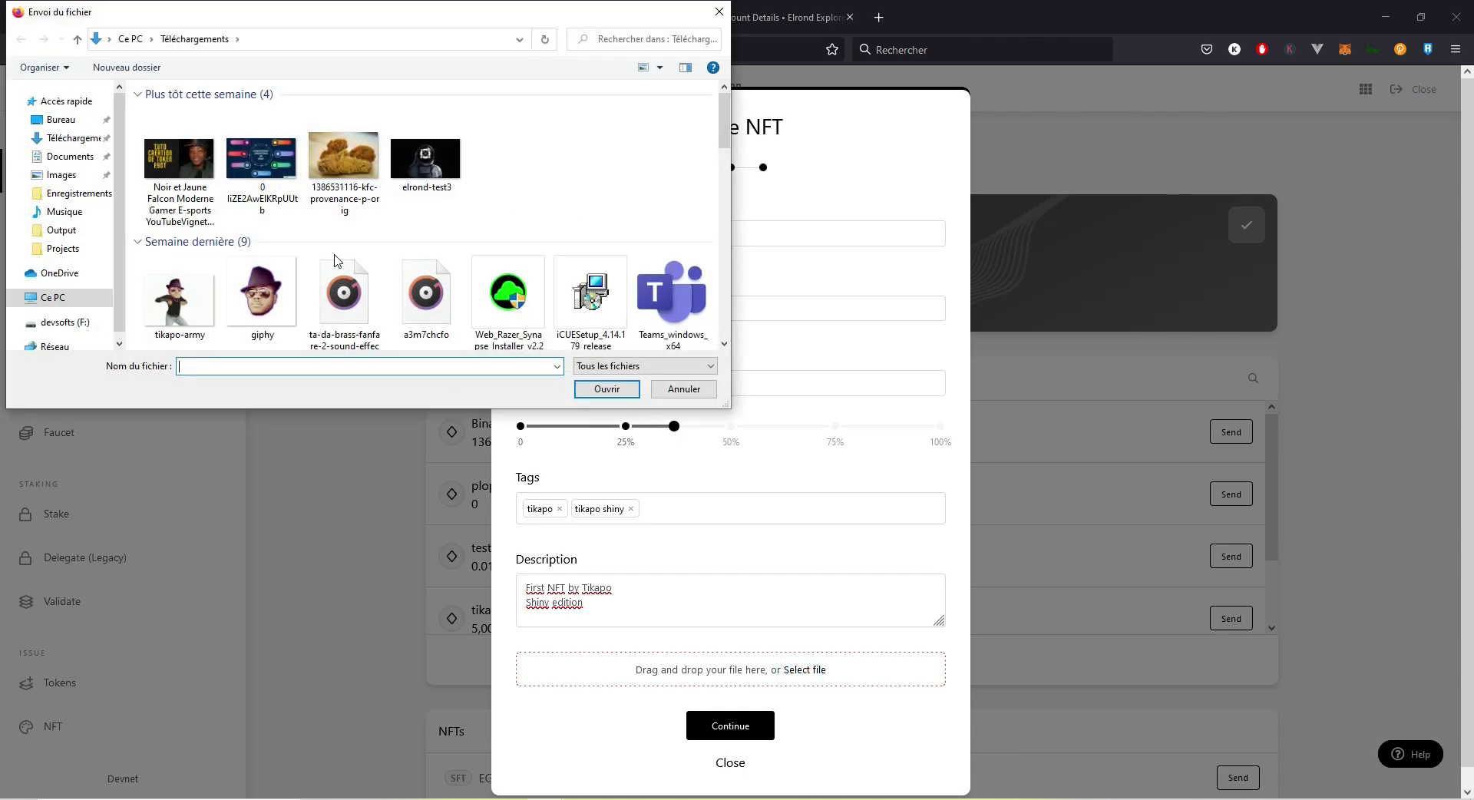
double_click(201, 294)
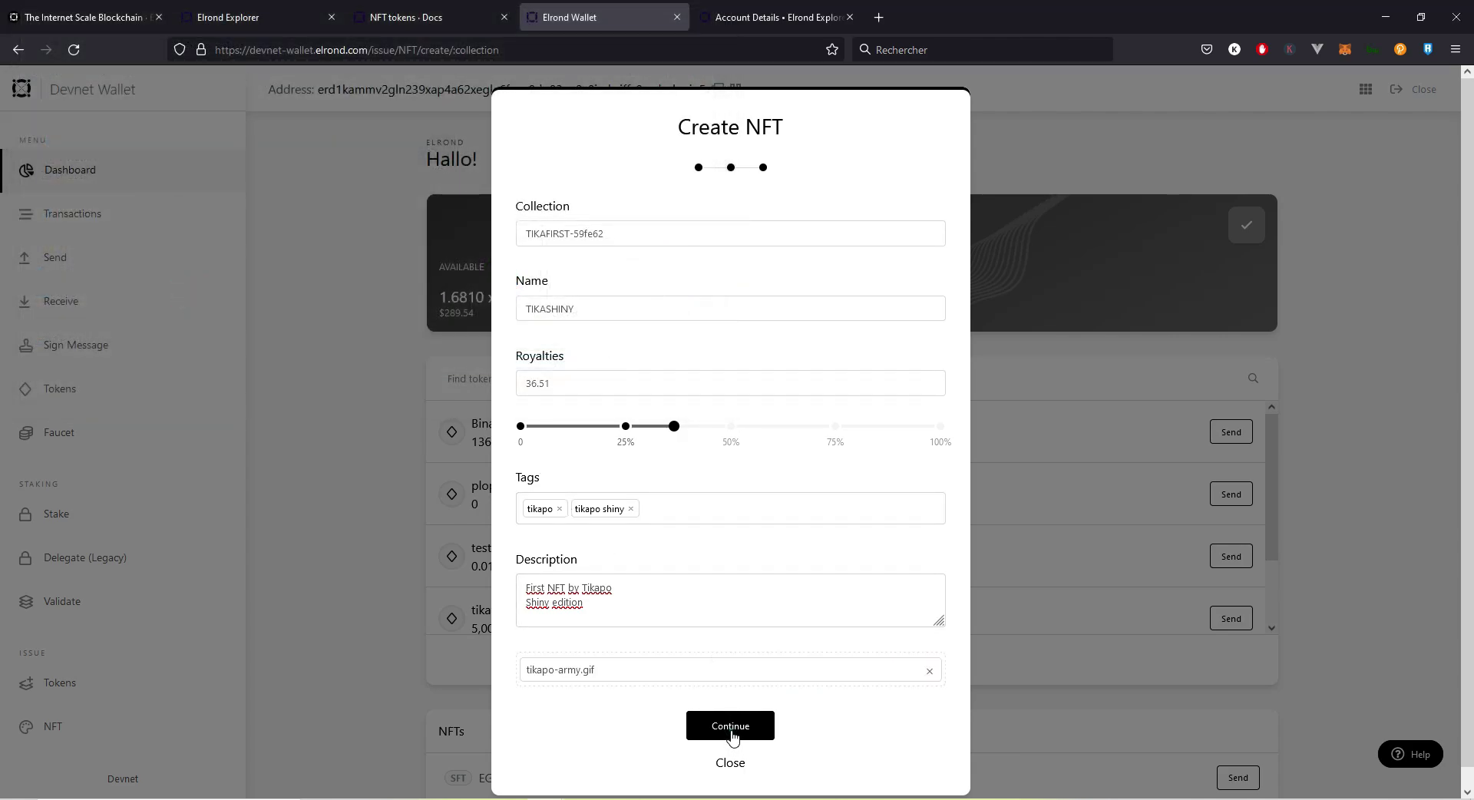
click(731, 737)
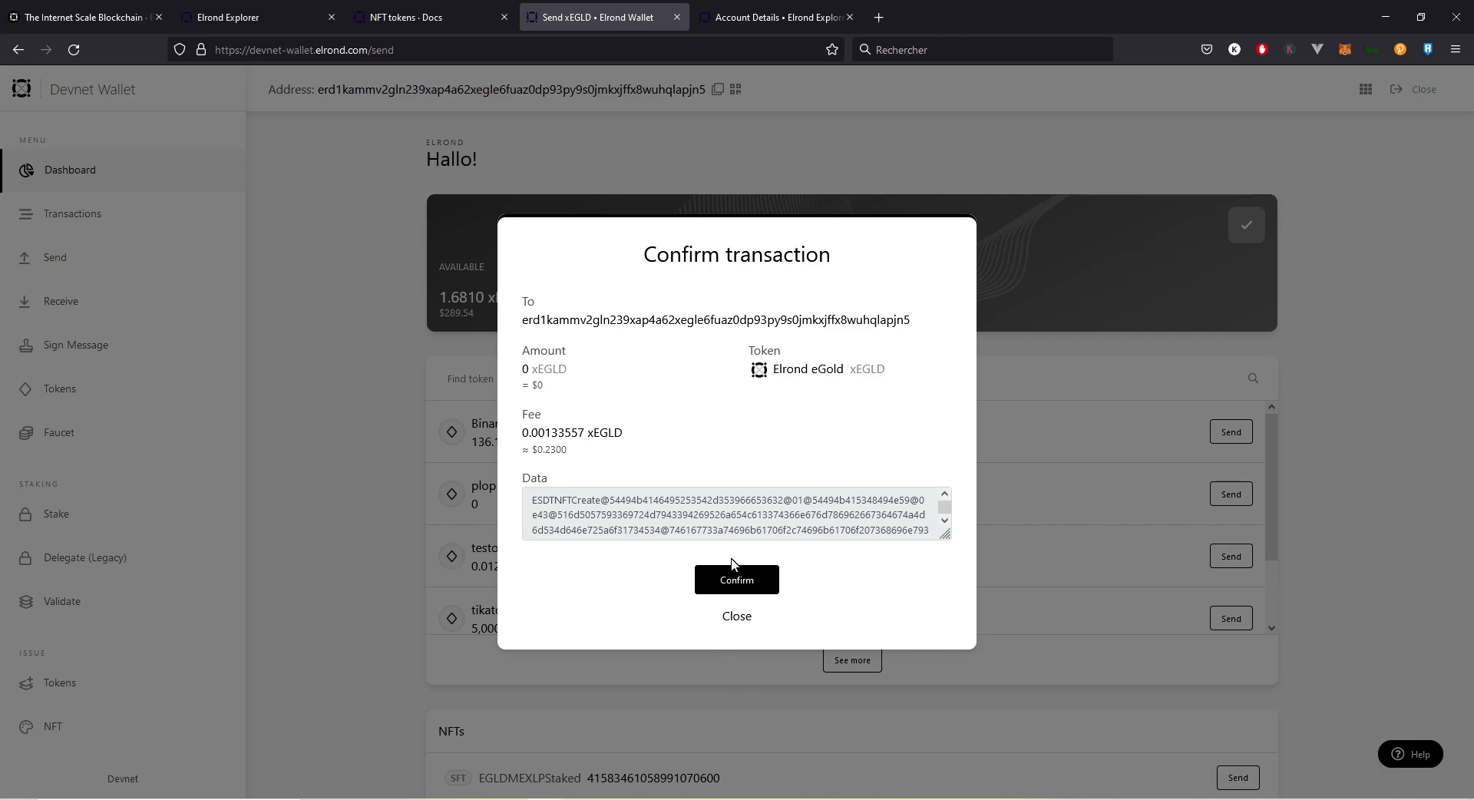
Step: Review the ESDTNFTCreate receiver, fee and data, then confirm it to get 'NFT created.'
double_click(655, 326)
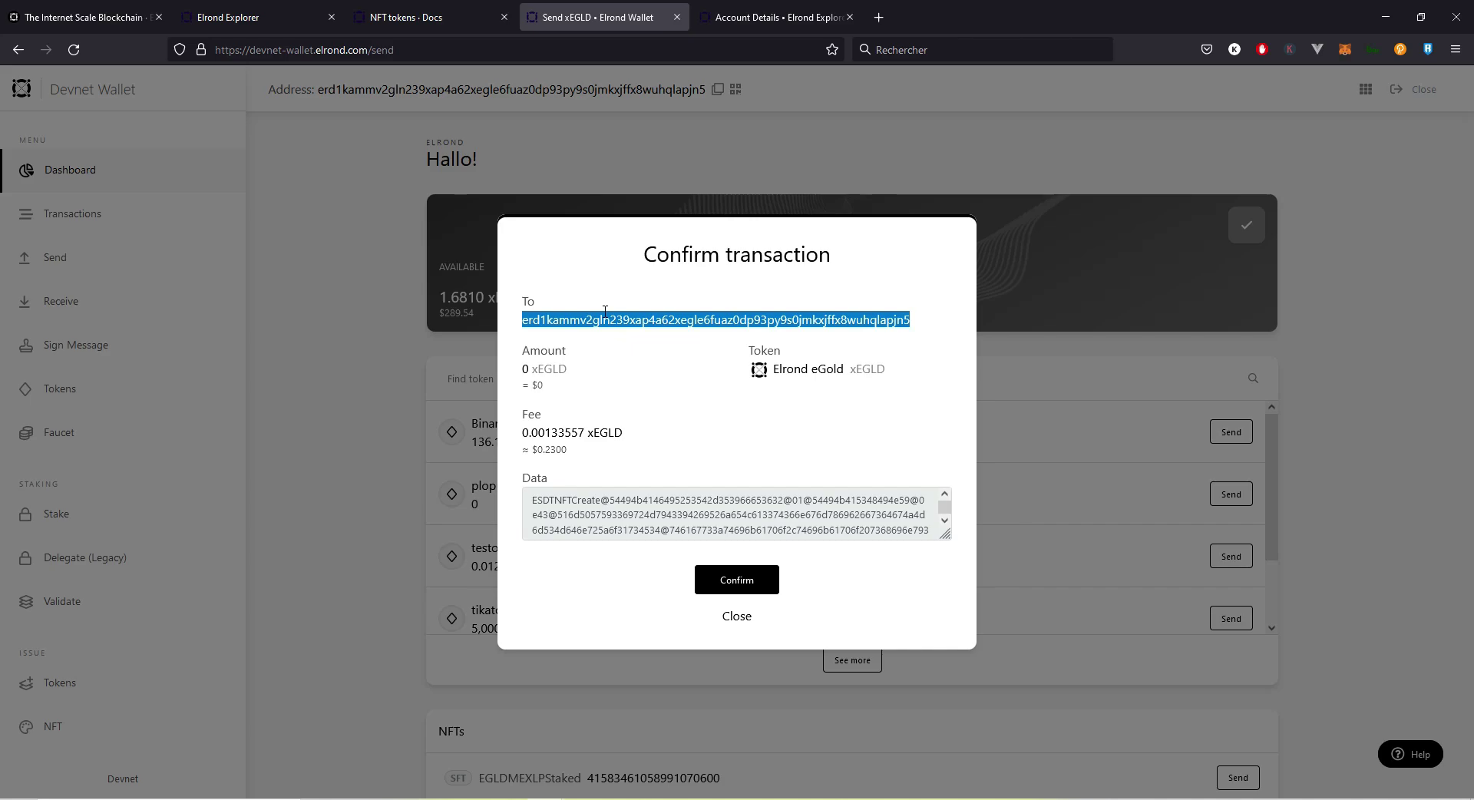
double_click(581, 433)
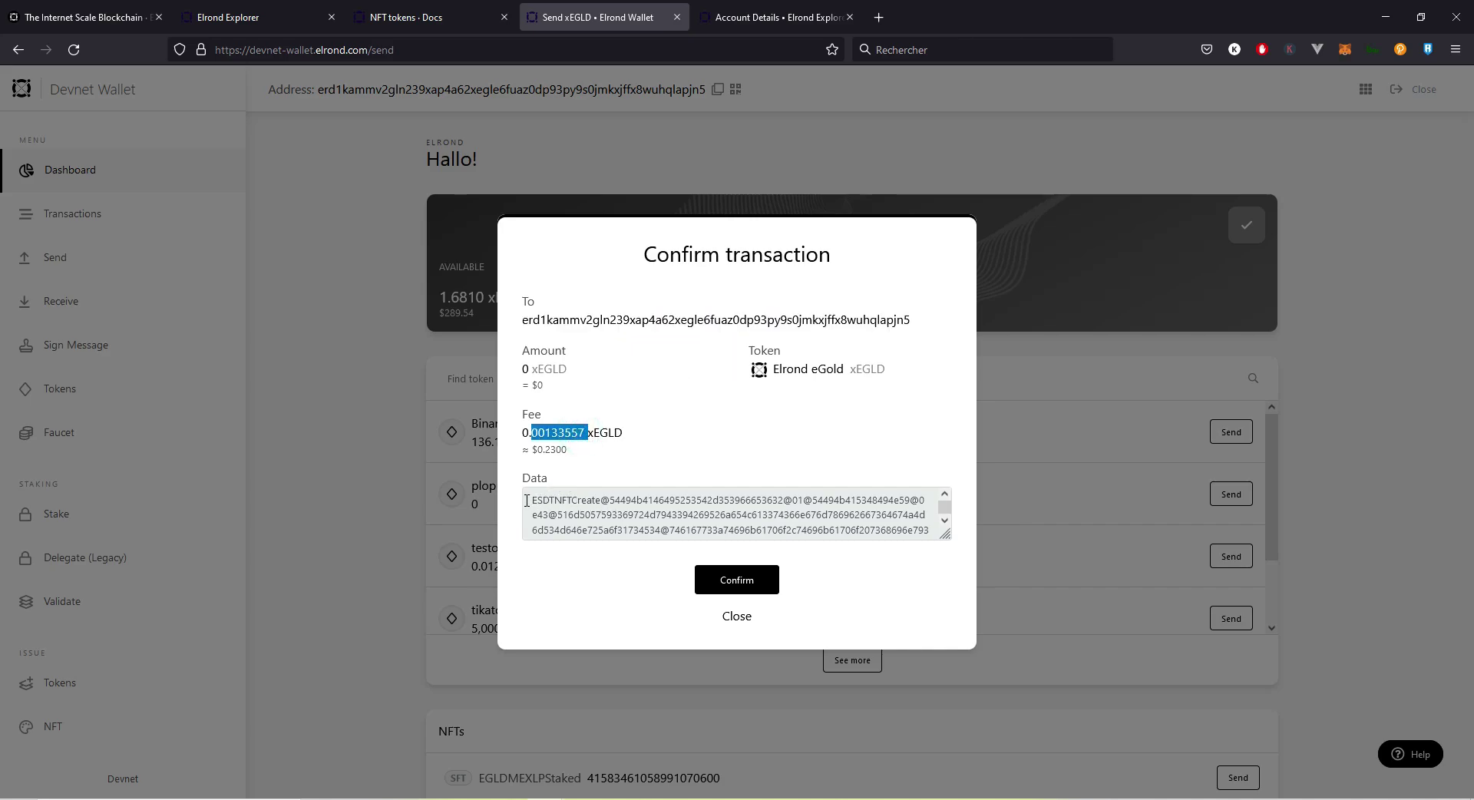
drag(526, 504, 905, 567)
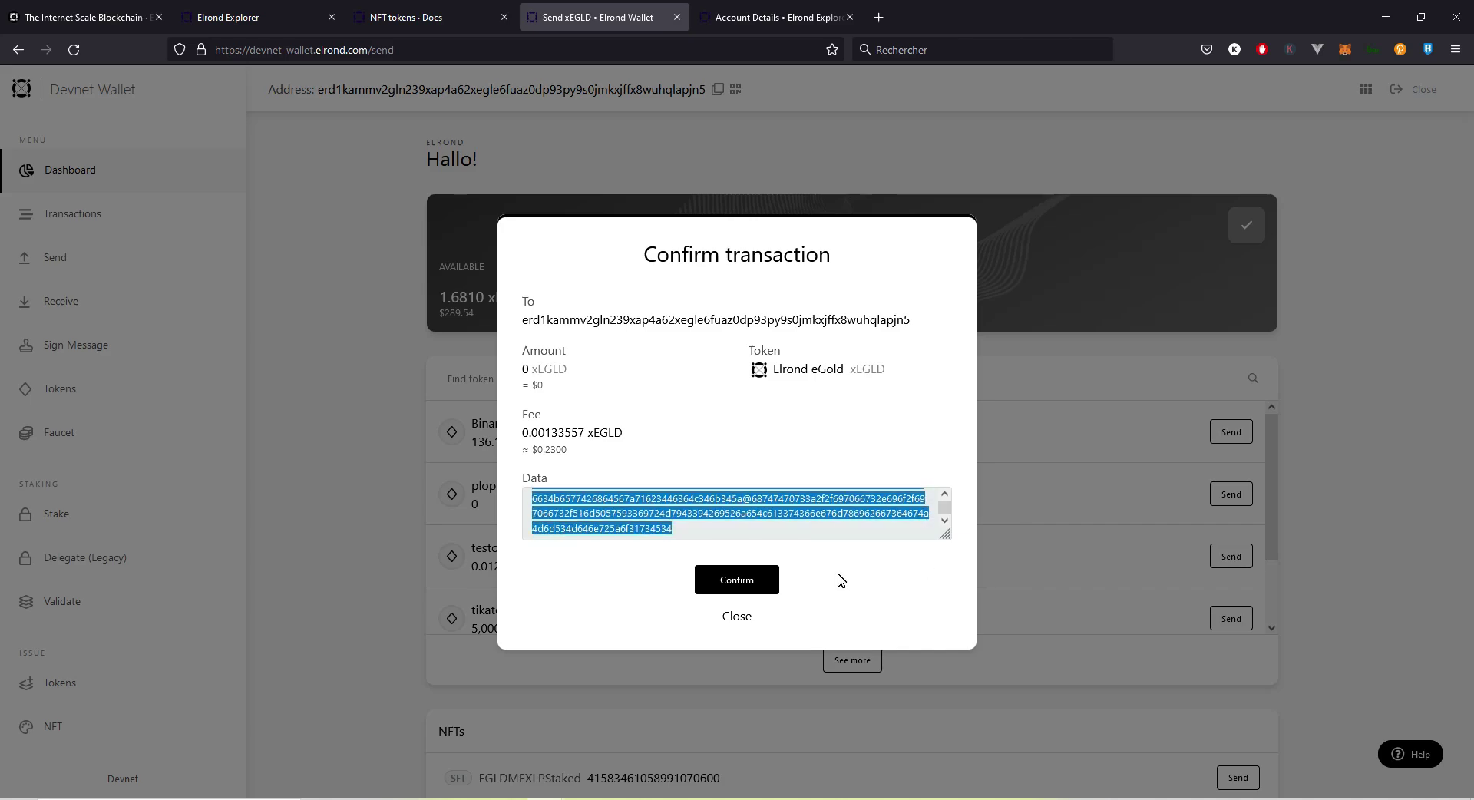
click(739, 580)
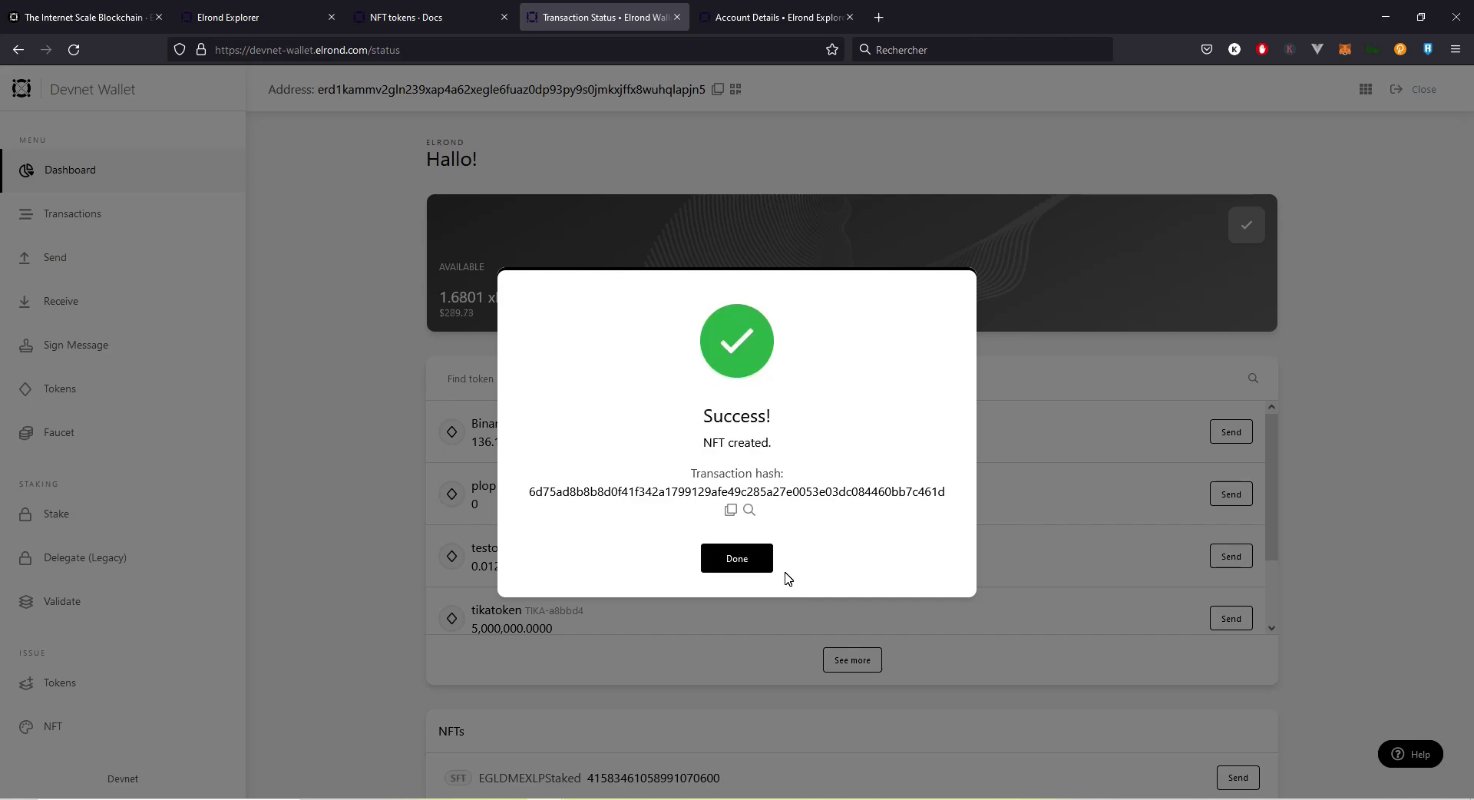
Step: Dismiss the success message, reload the wallet, and open firstcollec's ipfs.io image link in a new tab
click(737, 566)
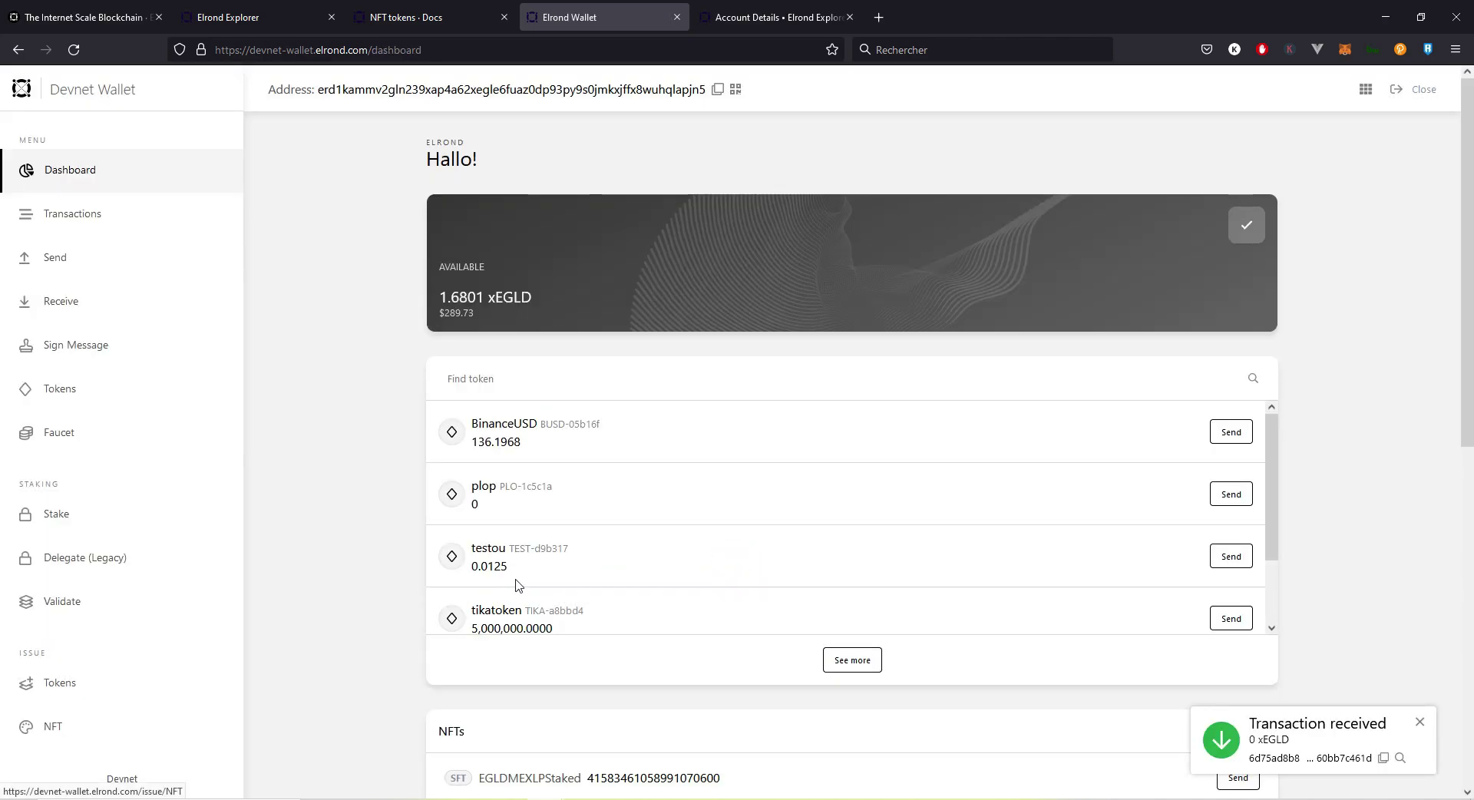
click(77, 62)
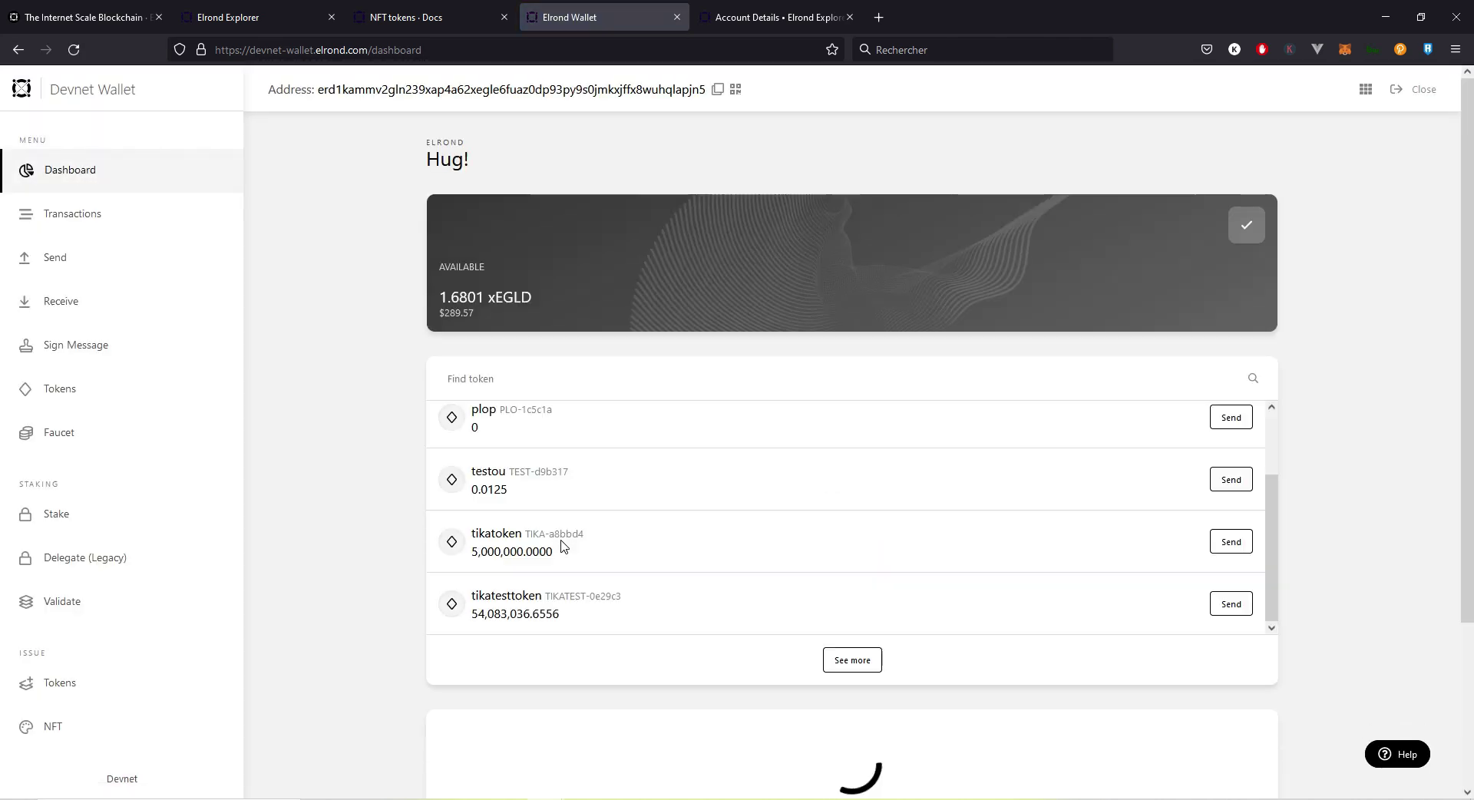
scroll(591, 529, down, 4)
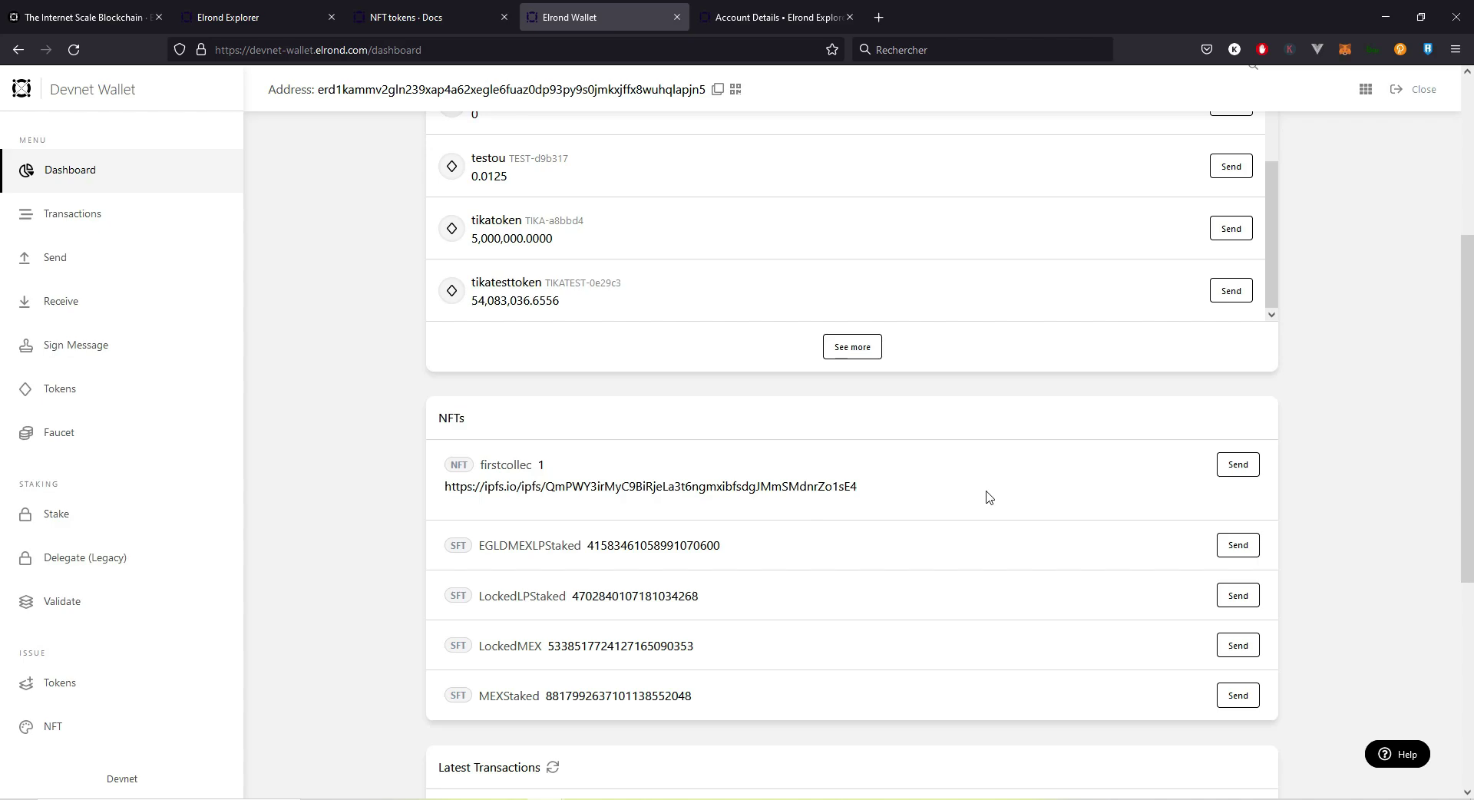
scroll(1021, 488, down, 1)
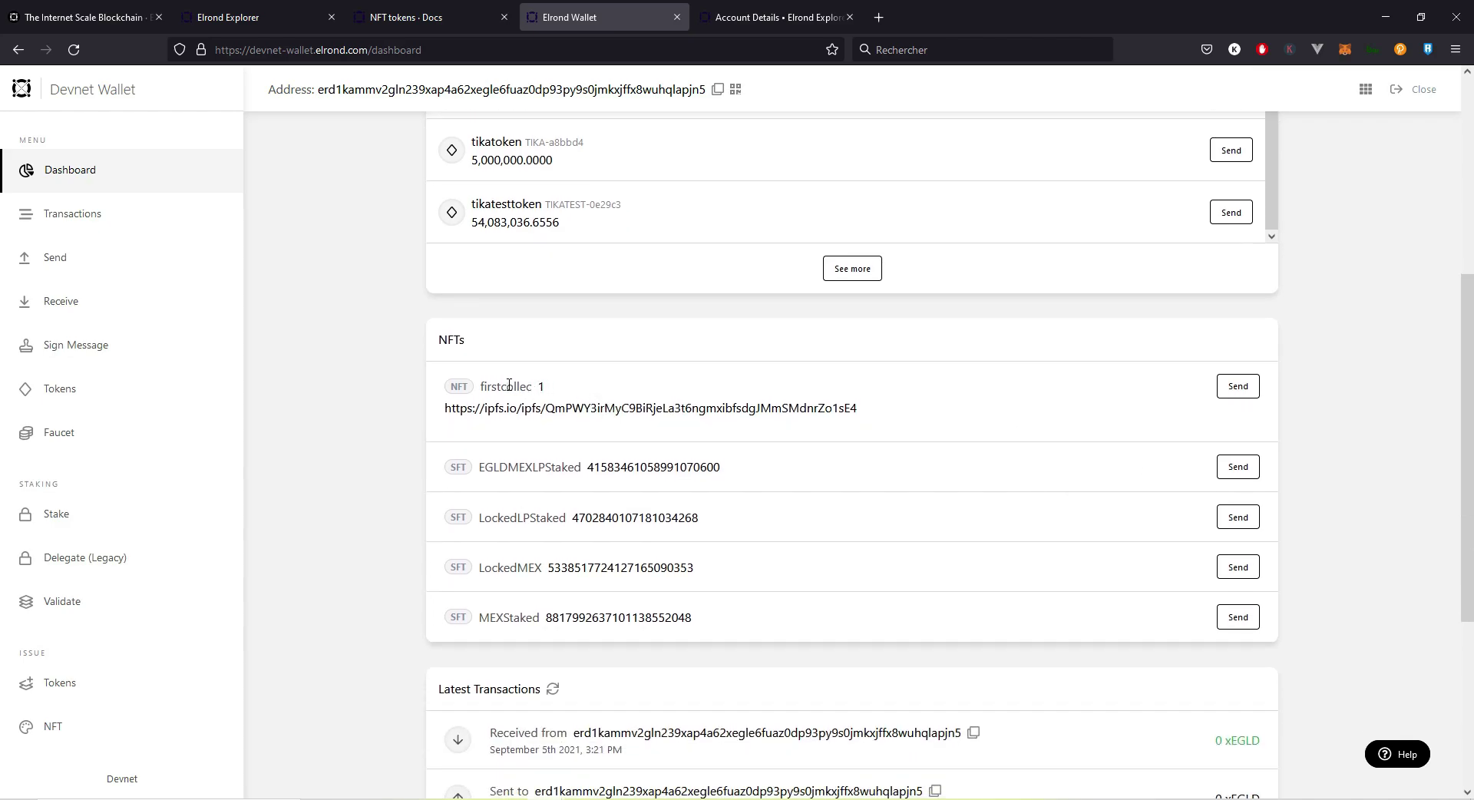
double_click(504, 386)
click(518, 411)
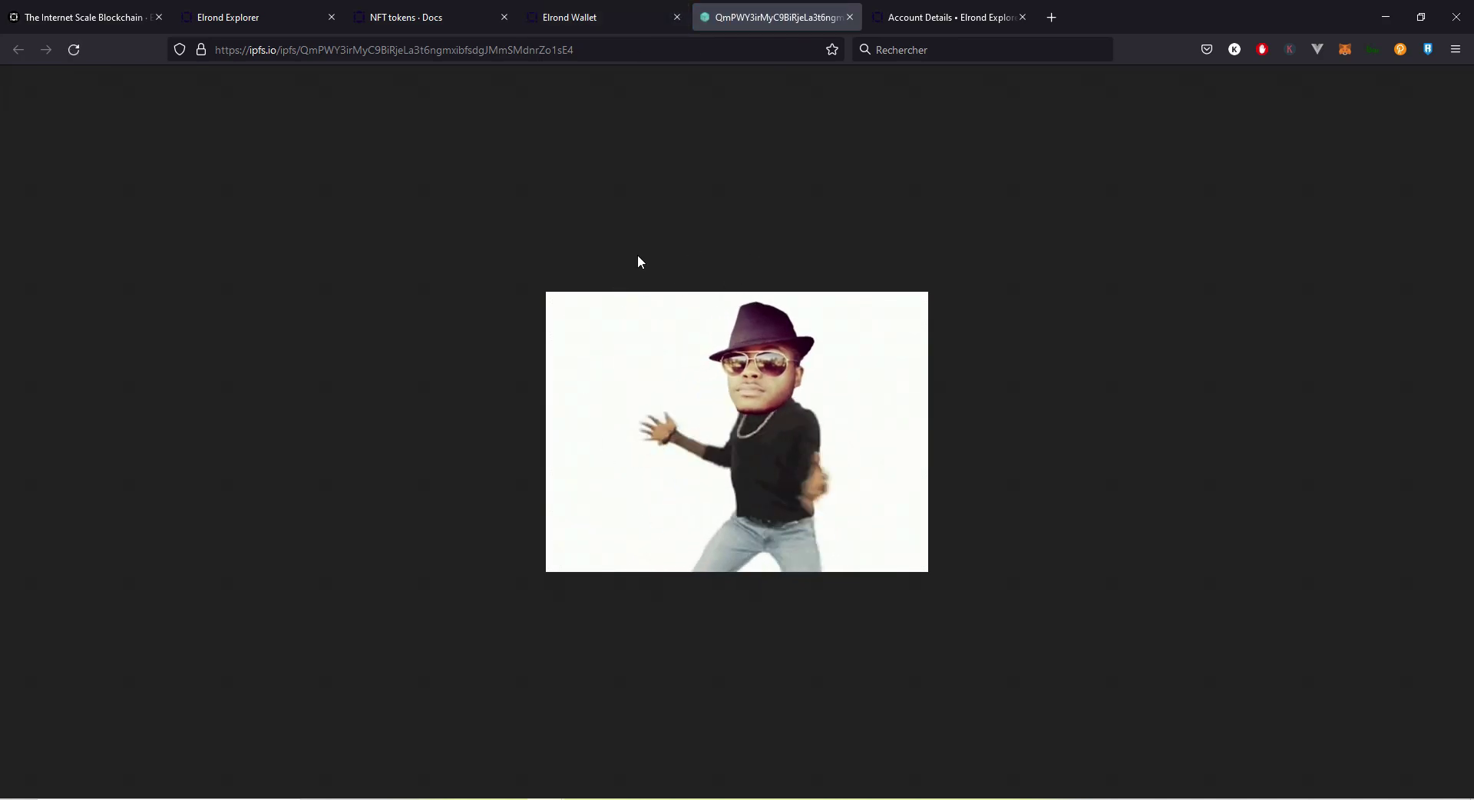
Step: Switch back to the Elrond Wallet tab and start a Send for the firstcollec NFT
click(585, 15)
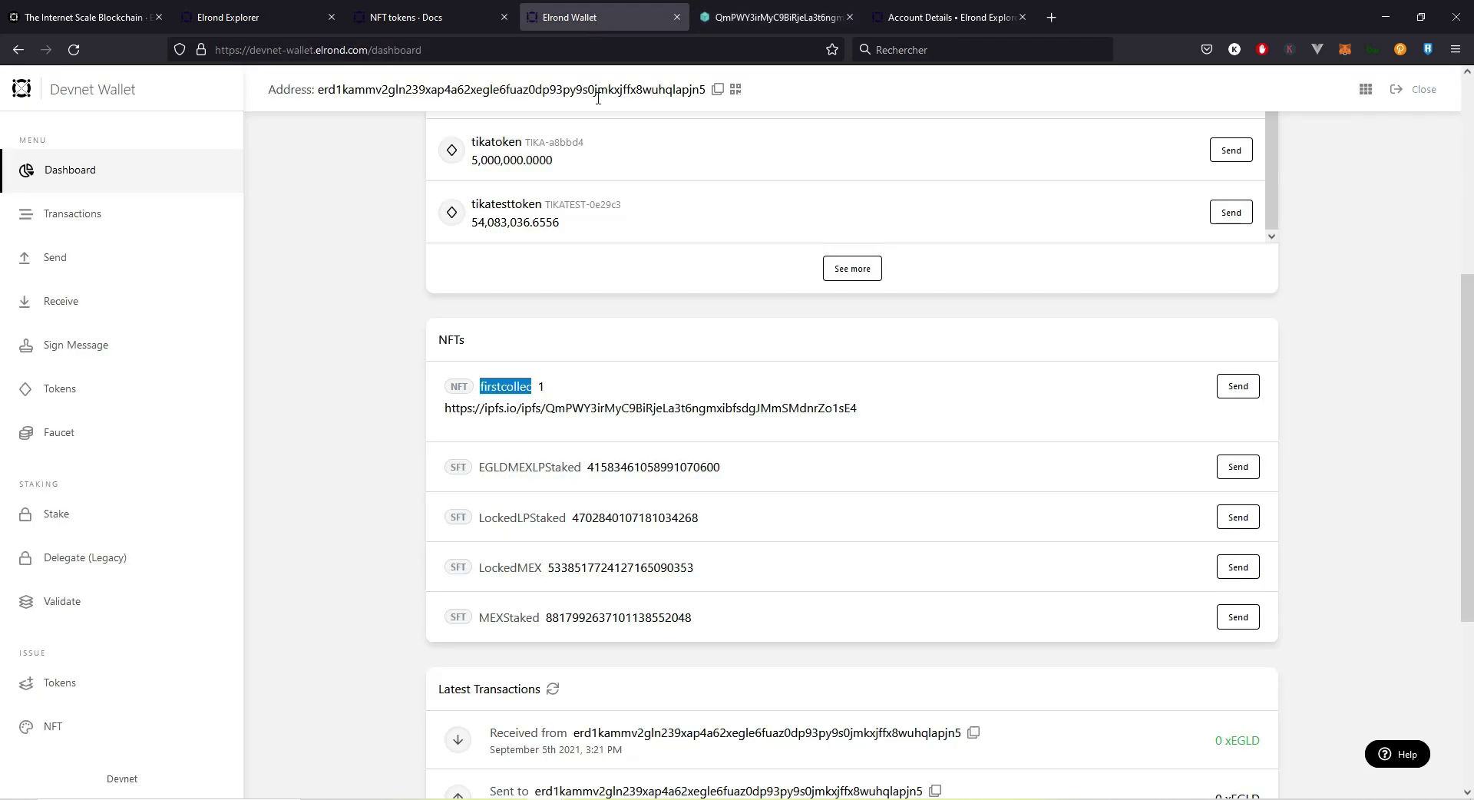
click(1235, 387)
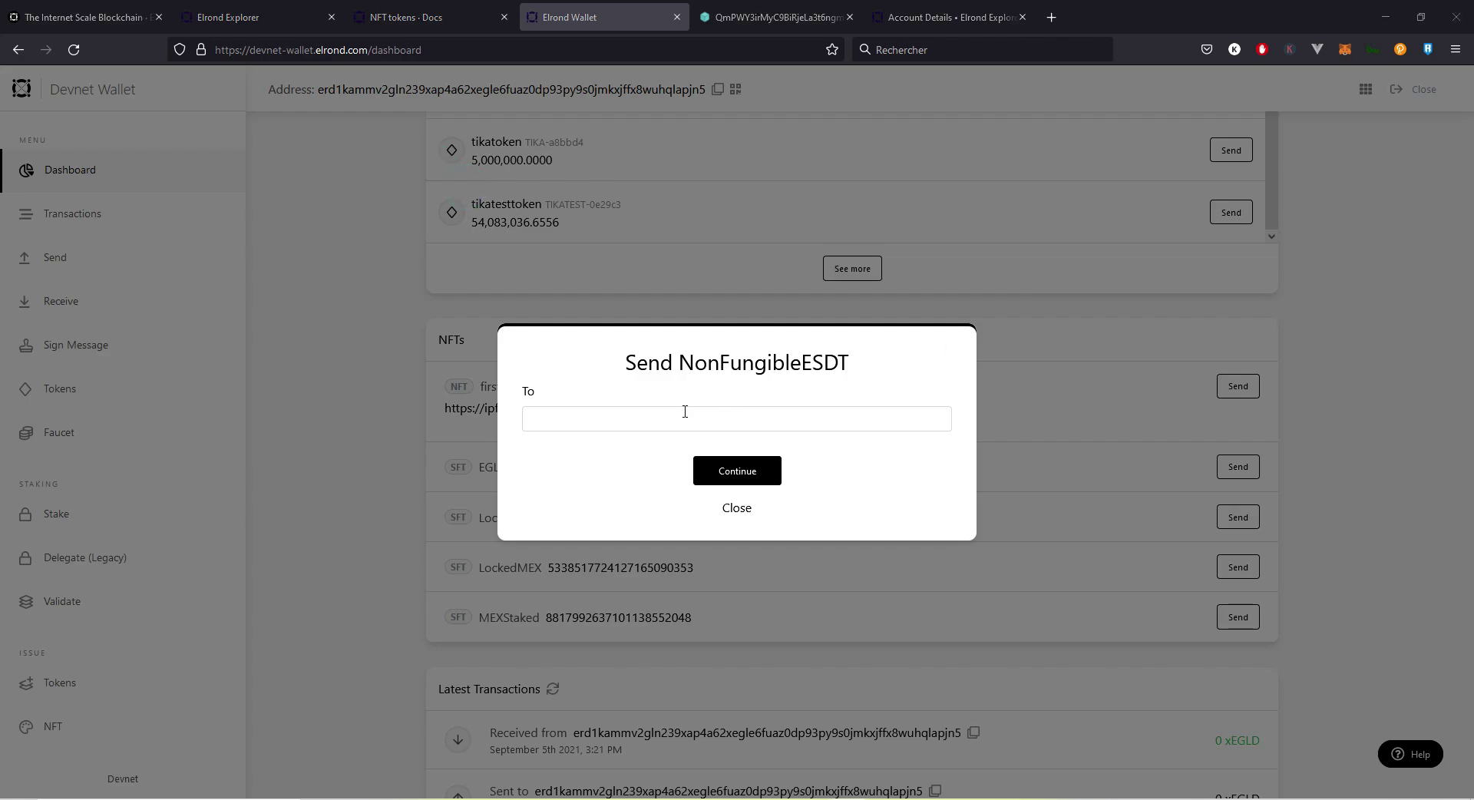
Step: Paste the recipient's wallet address into the To field and continue
click(657, 418)
right_click(636, 416)
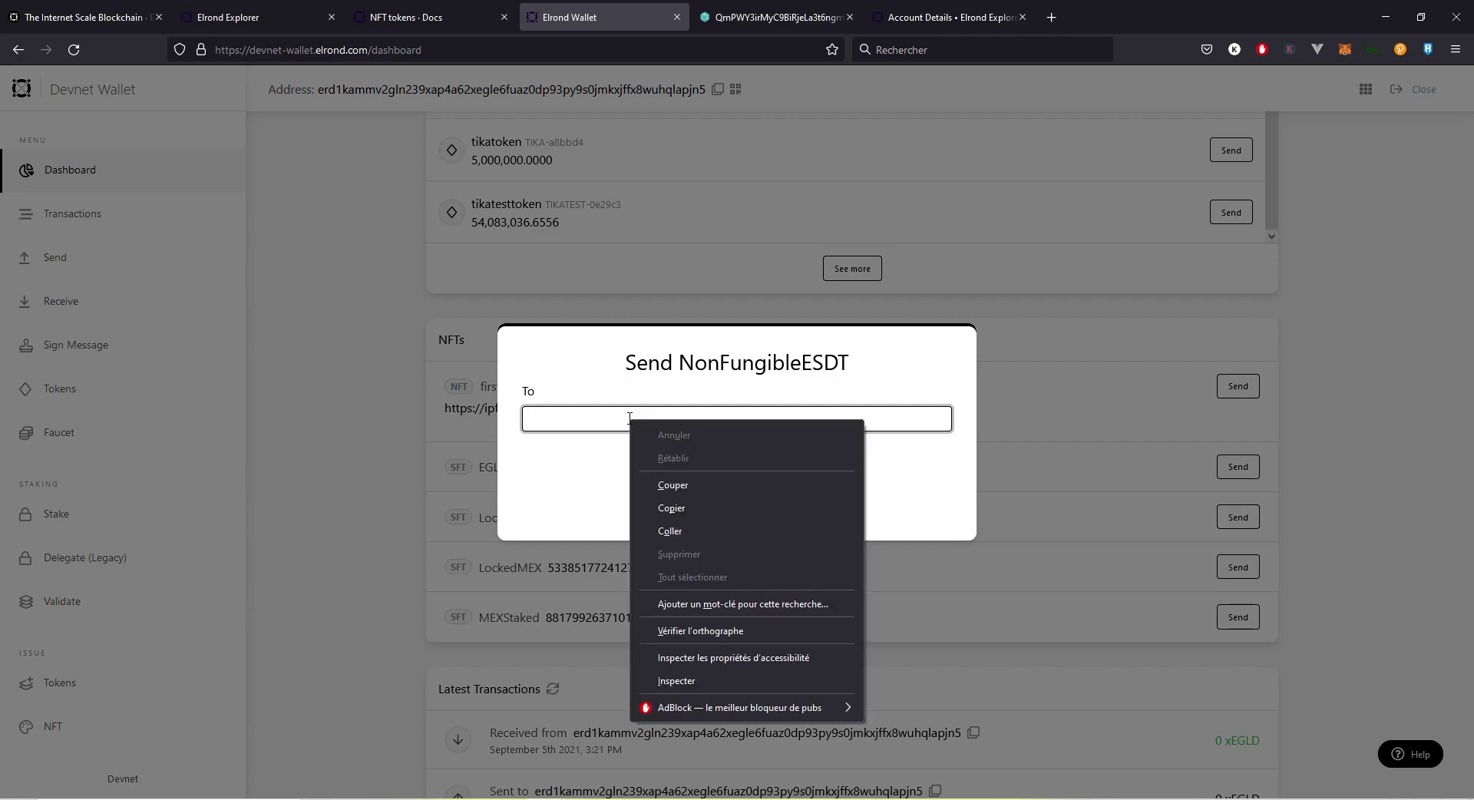
click(676, 529)
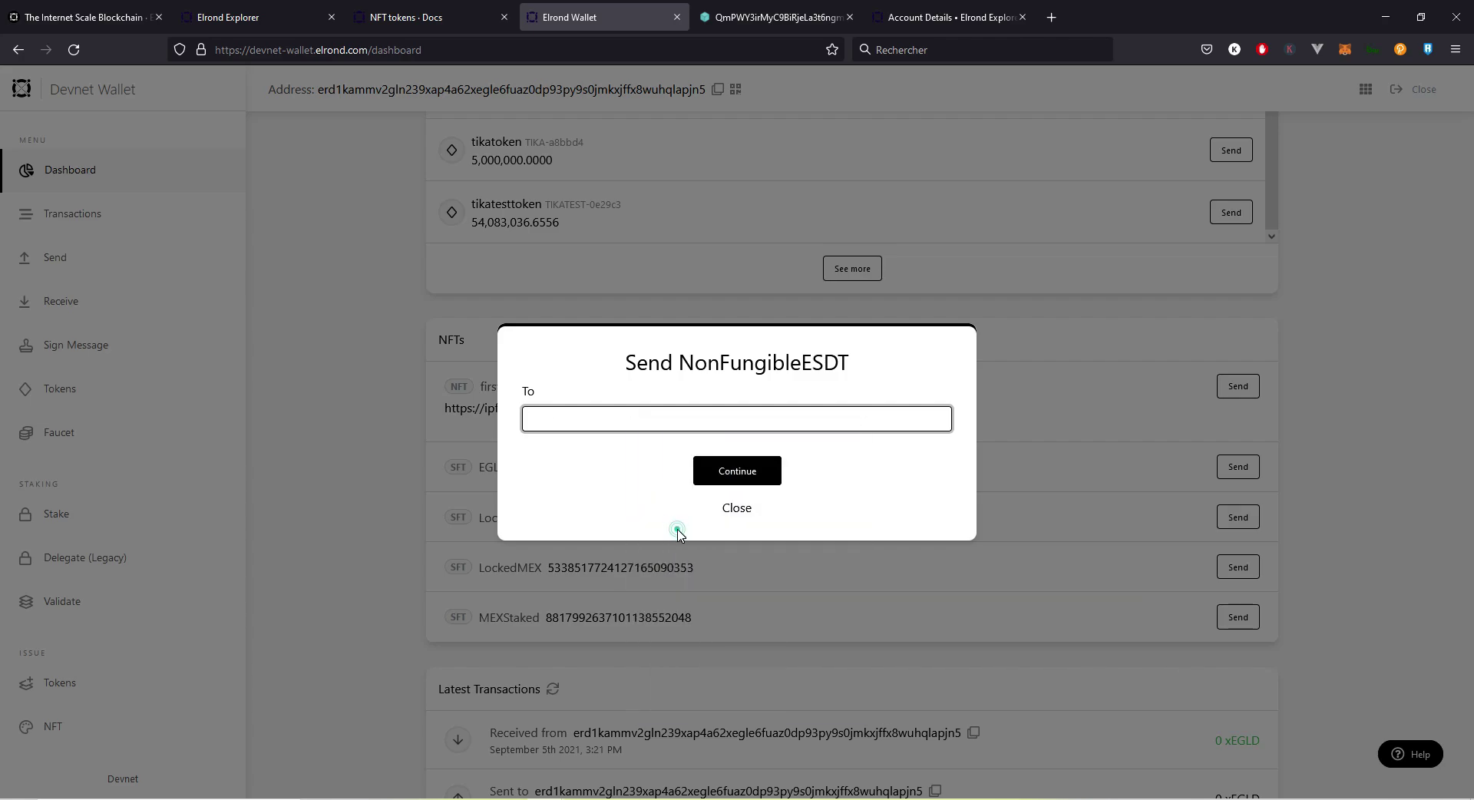
click(744, 469)
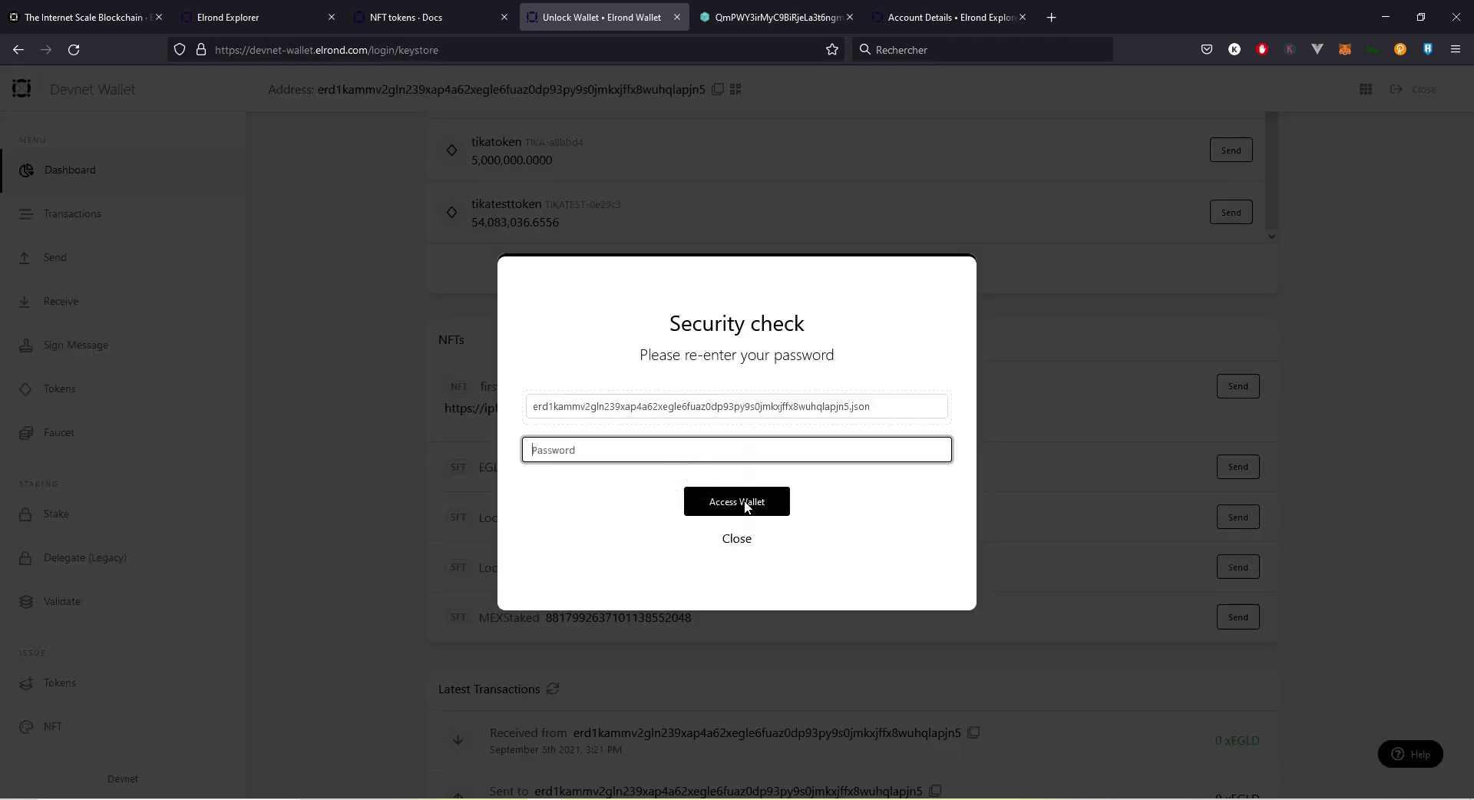
Step: Unlock with the wallet password, confirm the firstcollec transfer, and close the dialogs
key(ctrl+shift+l)
click(739, 503)
click(740, 508)
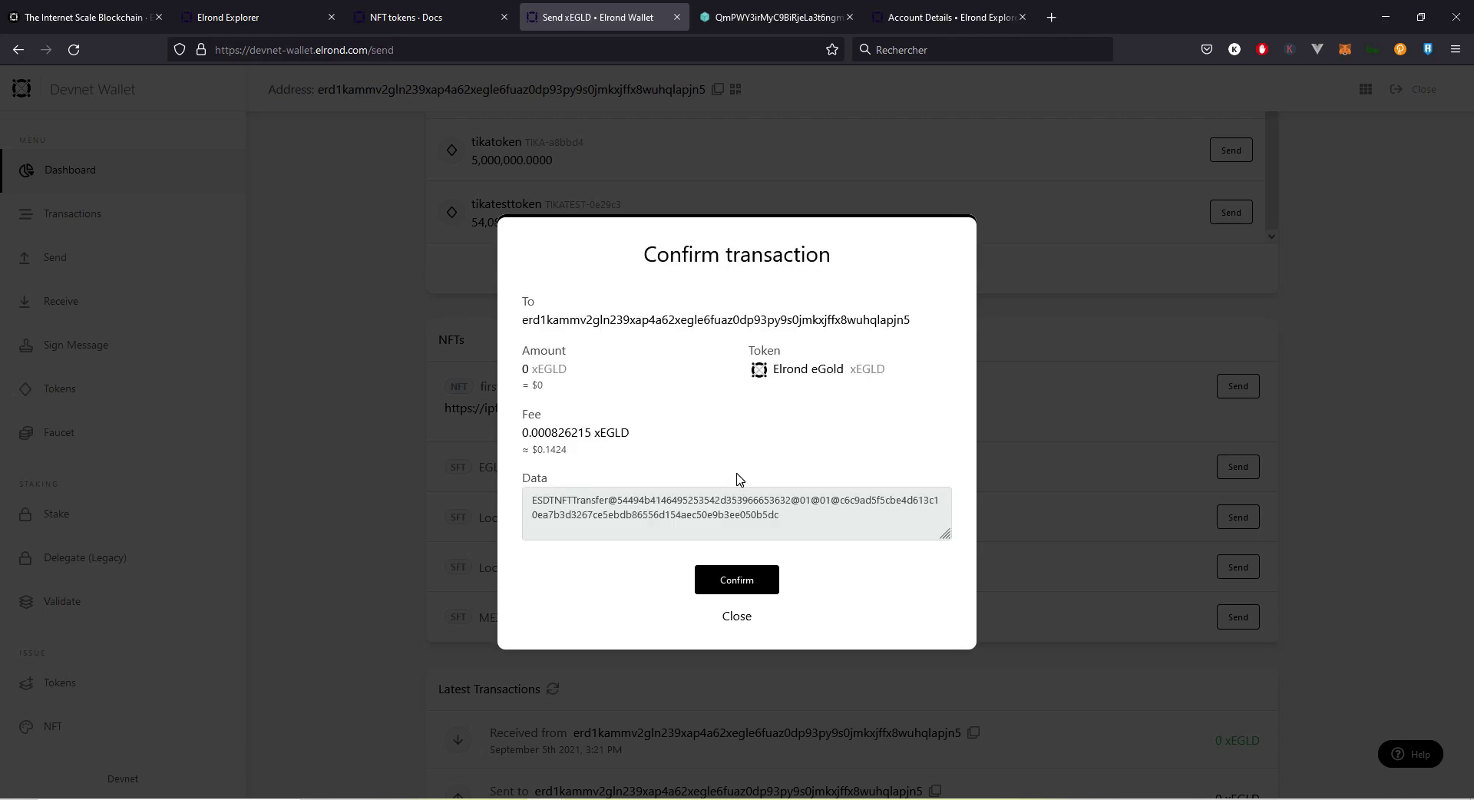
click(737, 581)
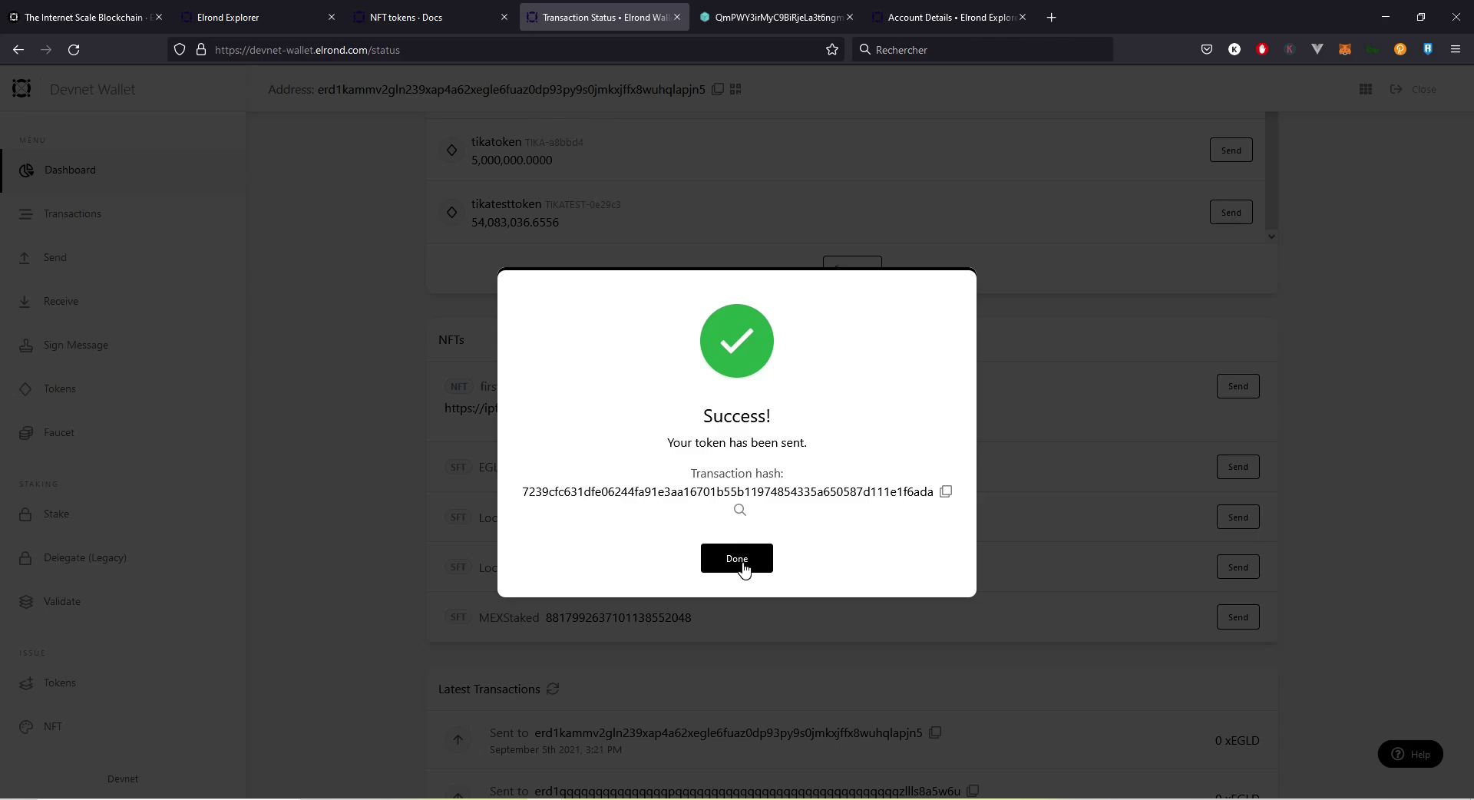
click(741, 548)
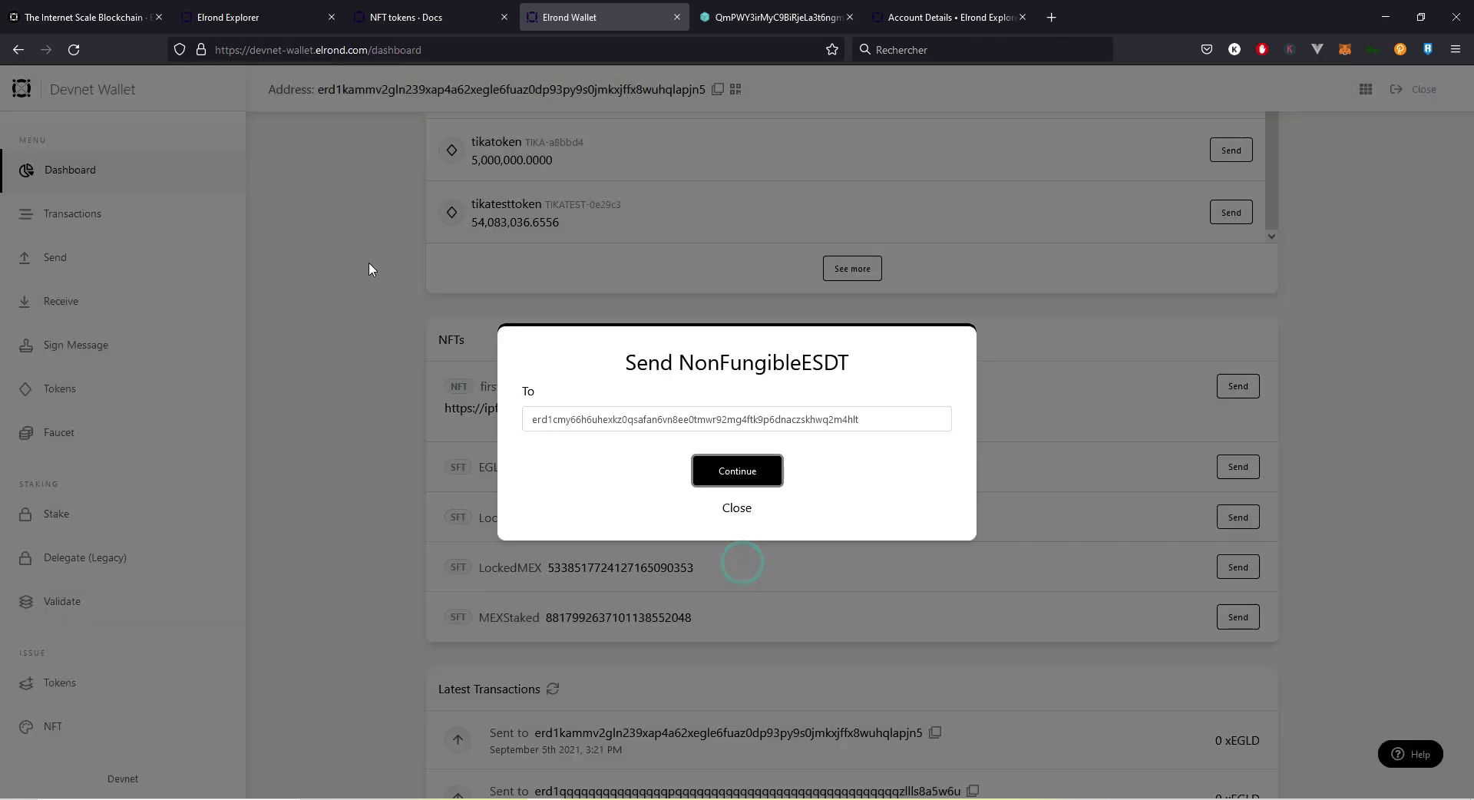
click(737, 509)
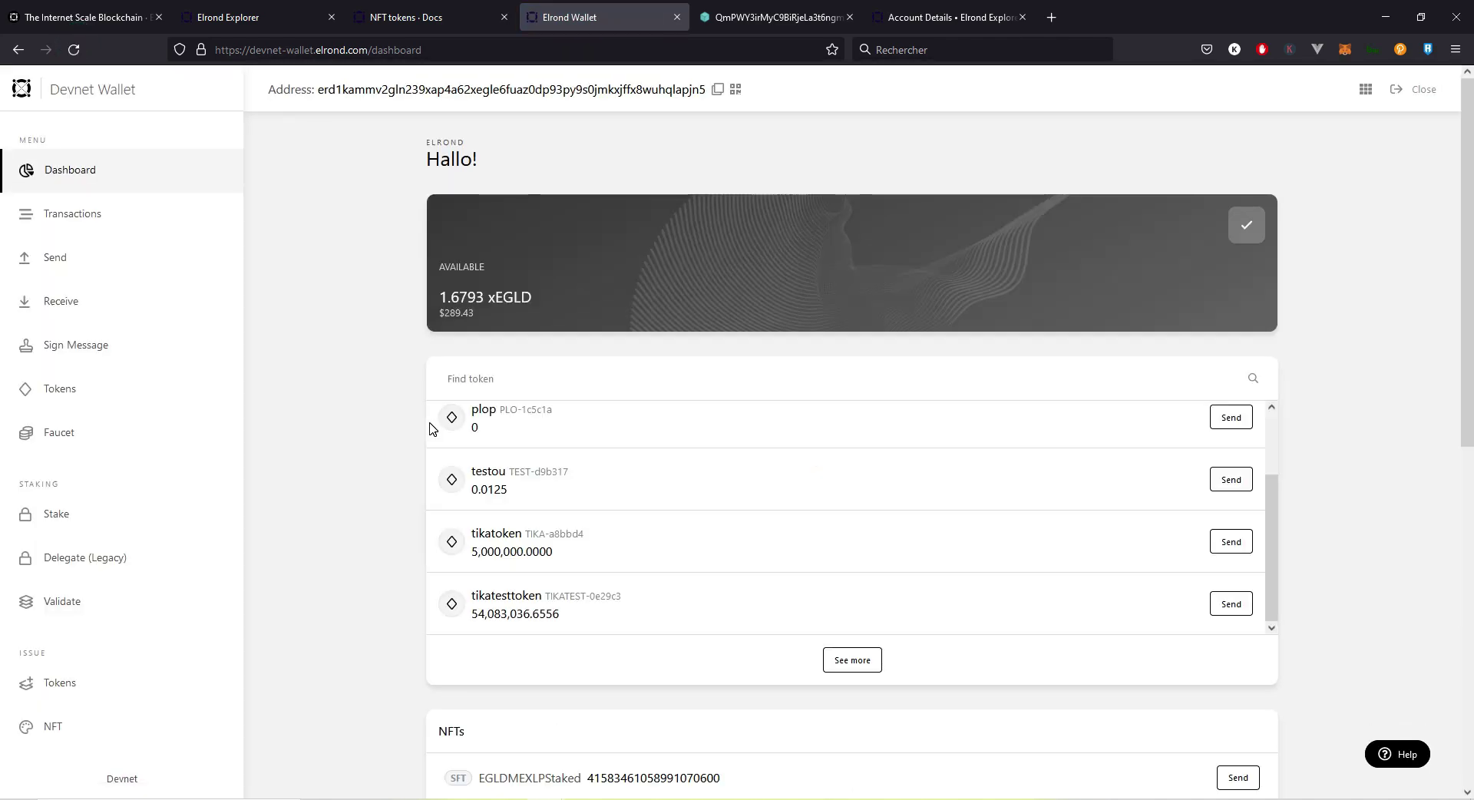
Step: Scroll down the dashboard toward the Set SFT Roles option
scroll(431, 425, down, 4)
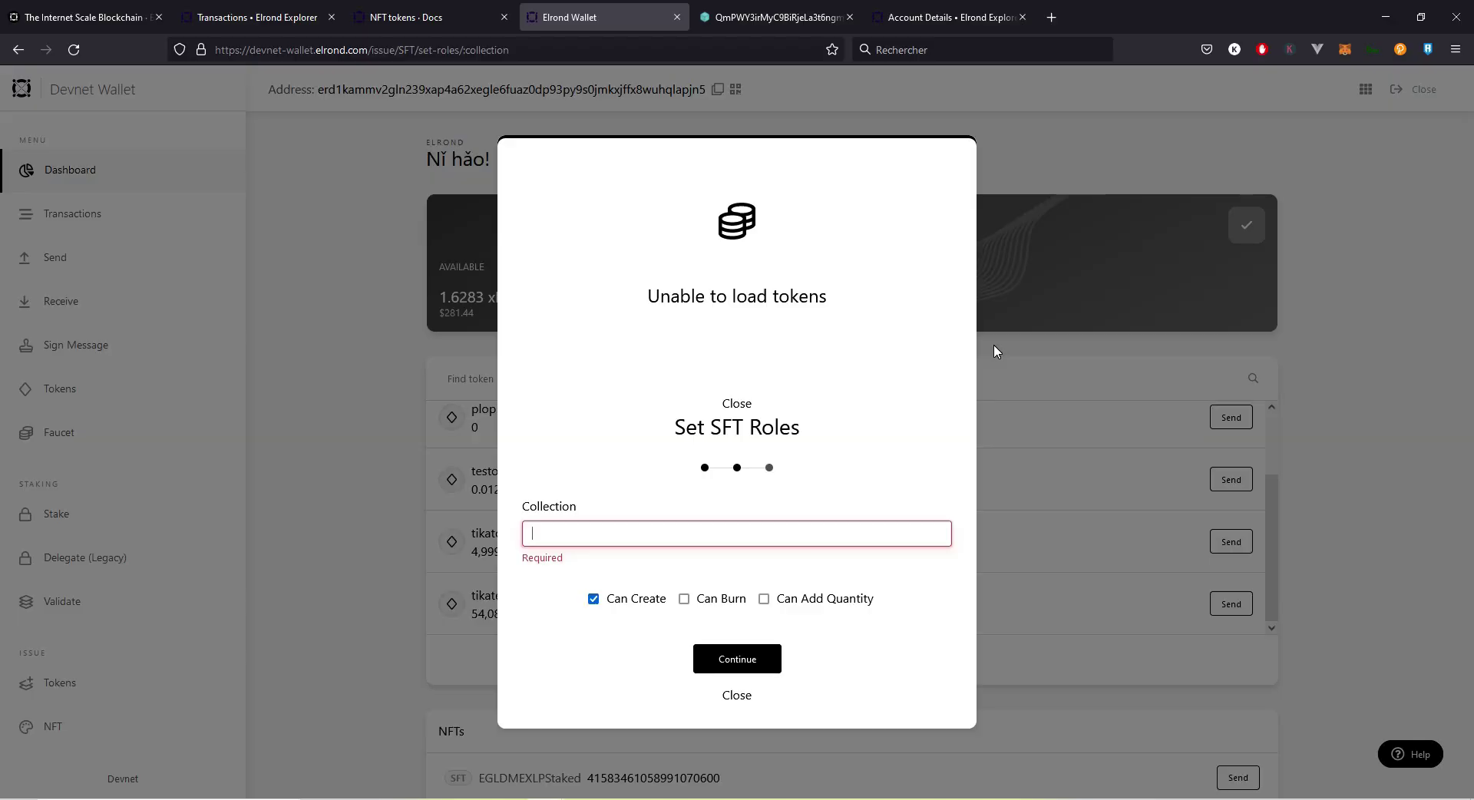
Step: Select the BOOSTER1-f9012a collection in the Set SFT Roles form
double_click(733, 423)
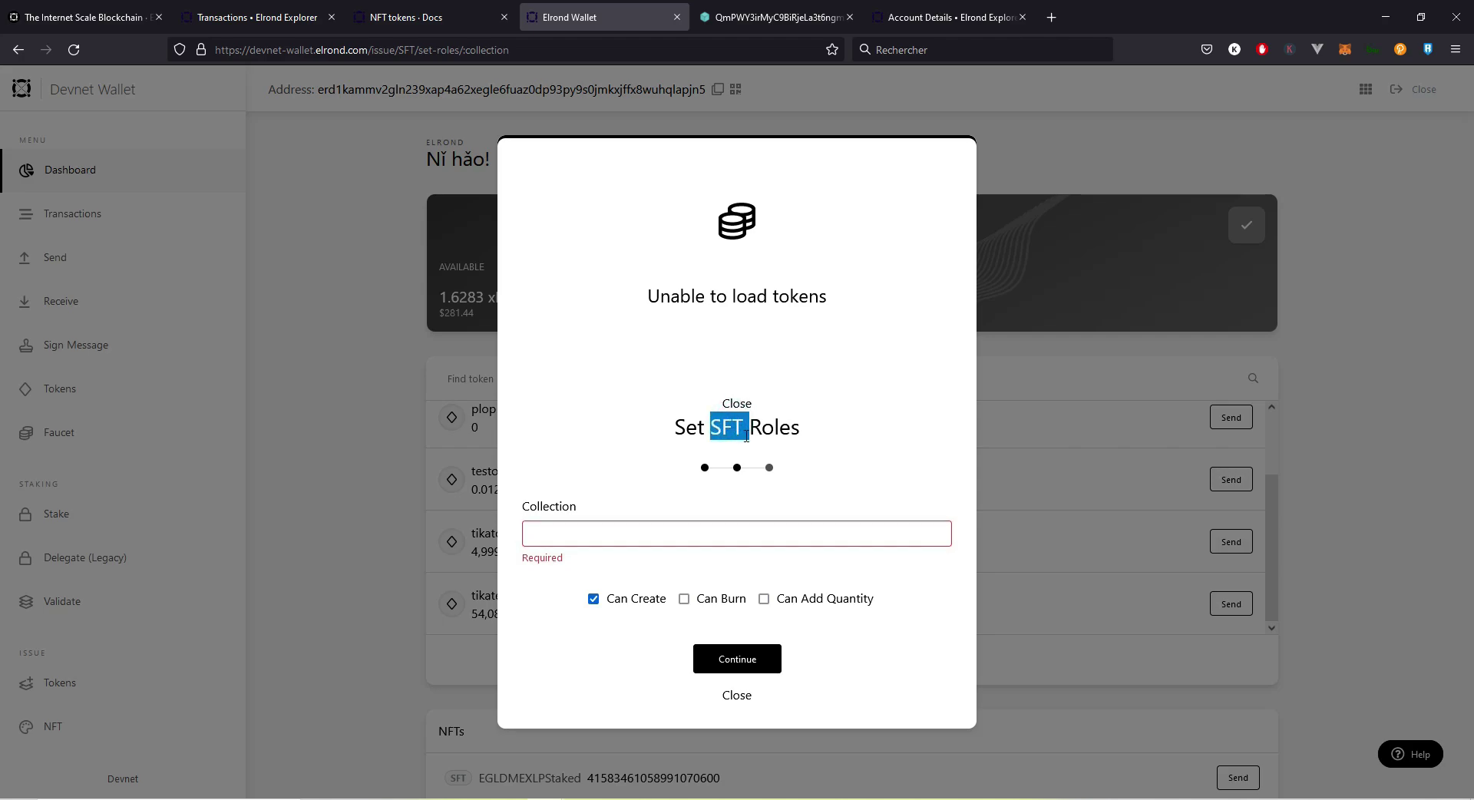
click(672, 533)
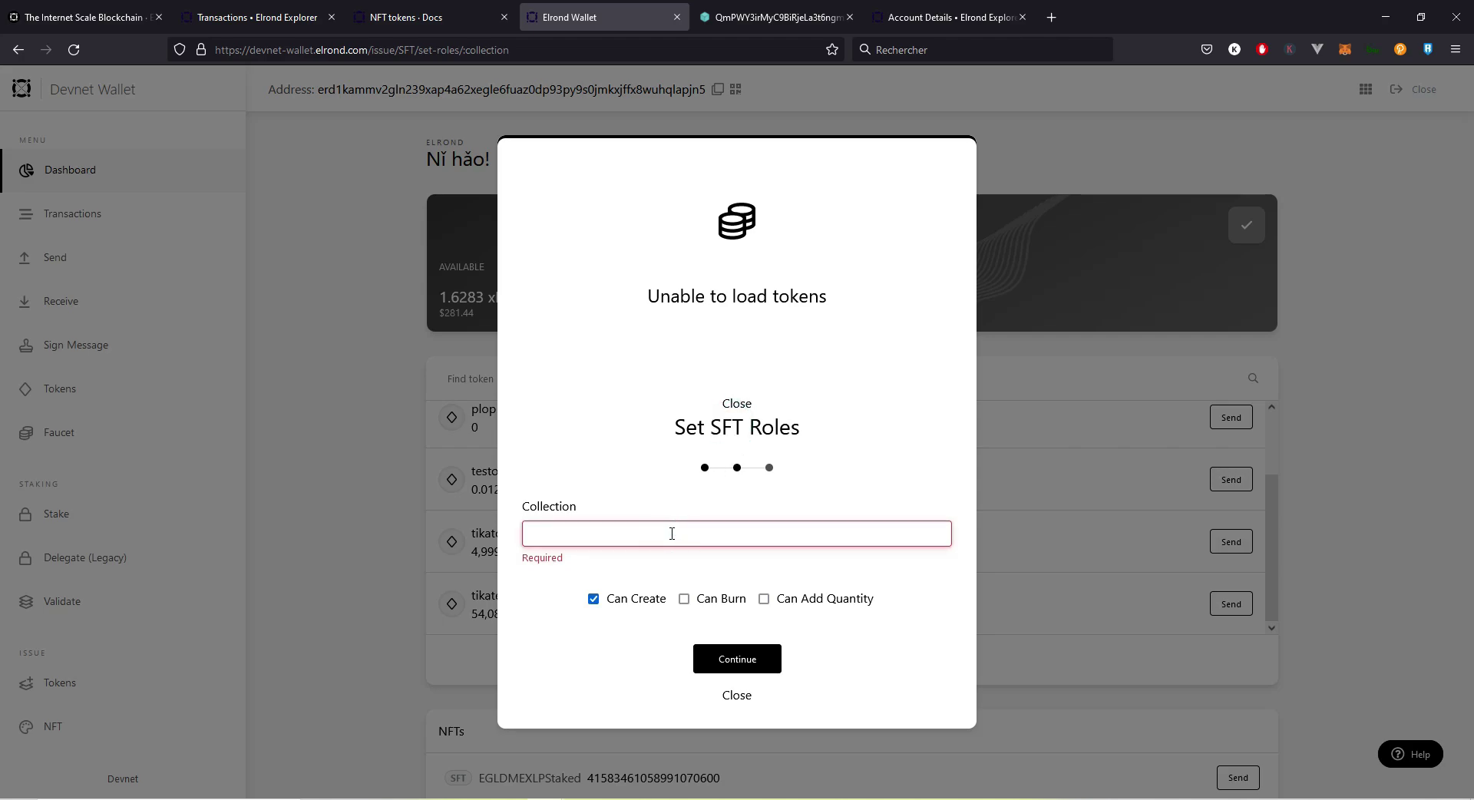
text(Boo)
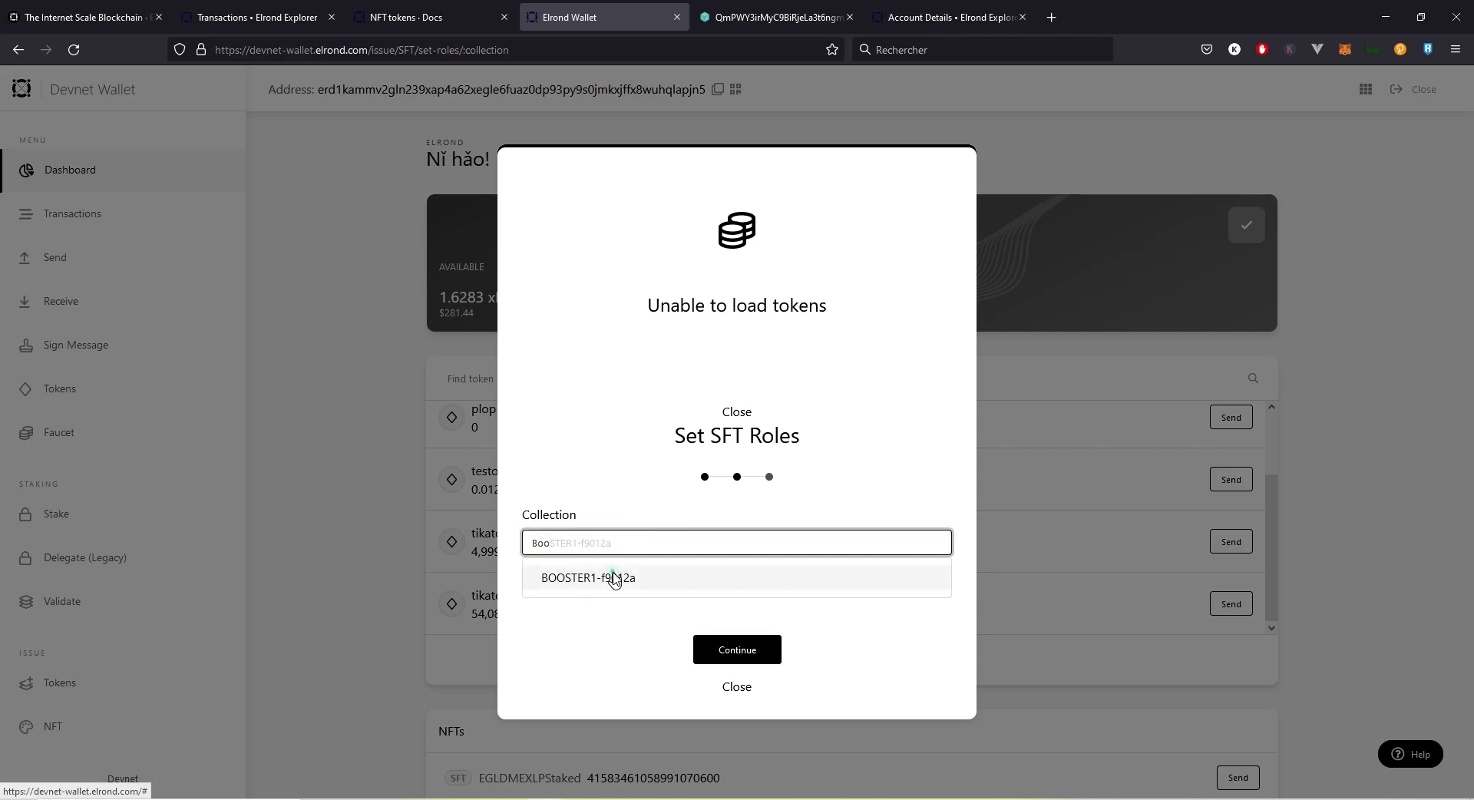
click(614, 577)
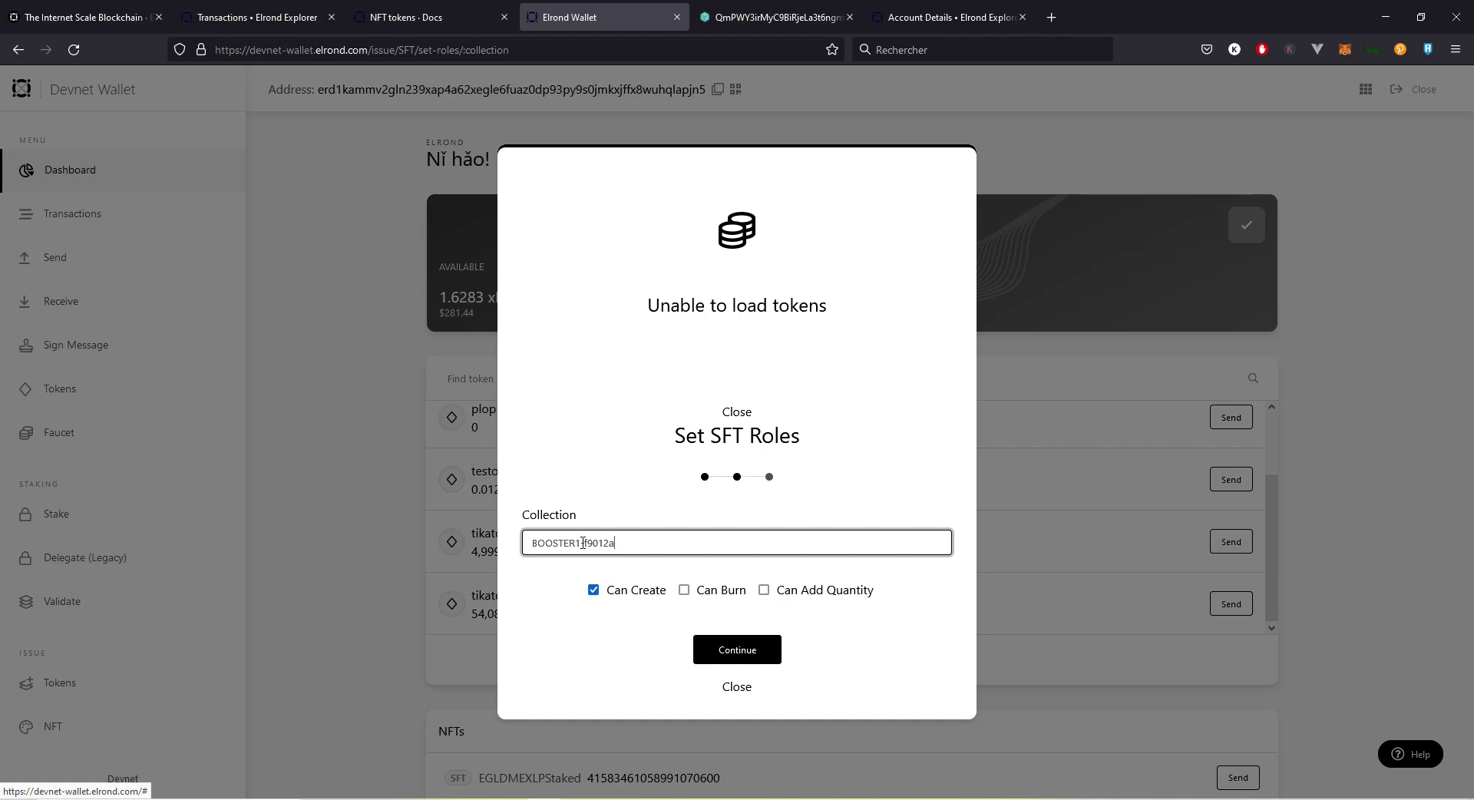
drag(580, 544, 531, 546)
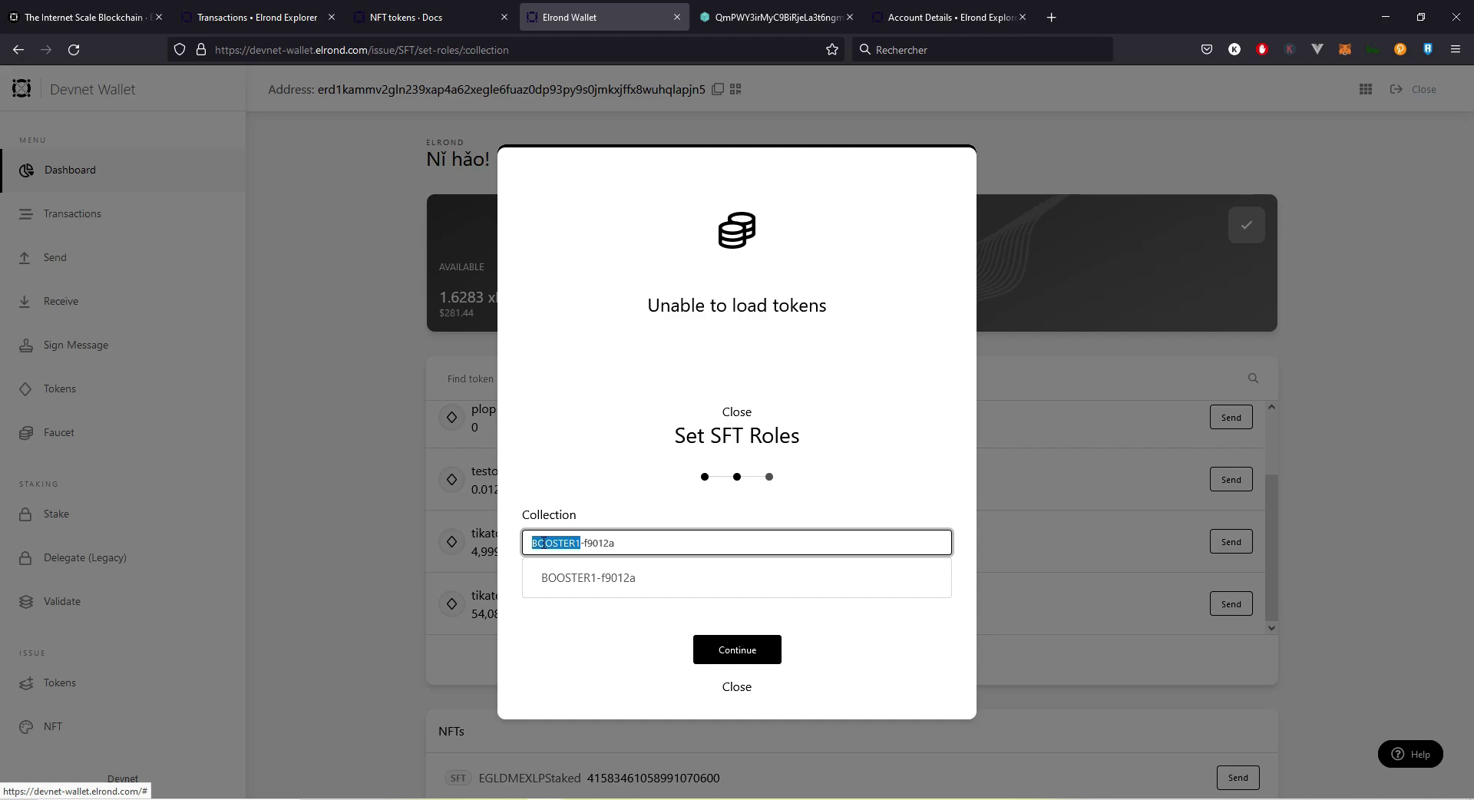
click(622, 452)
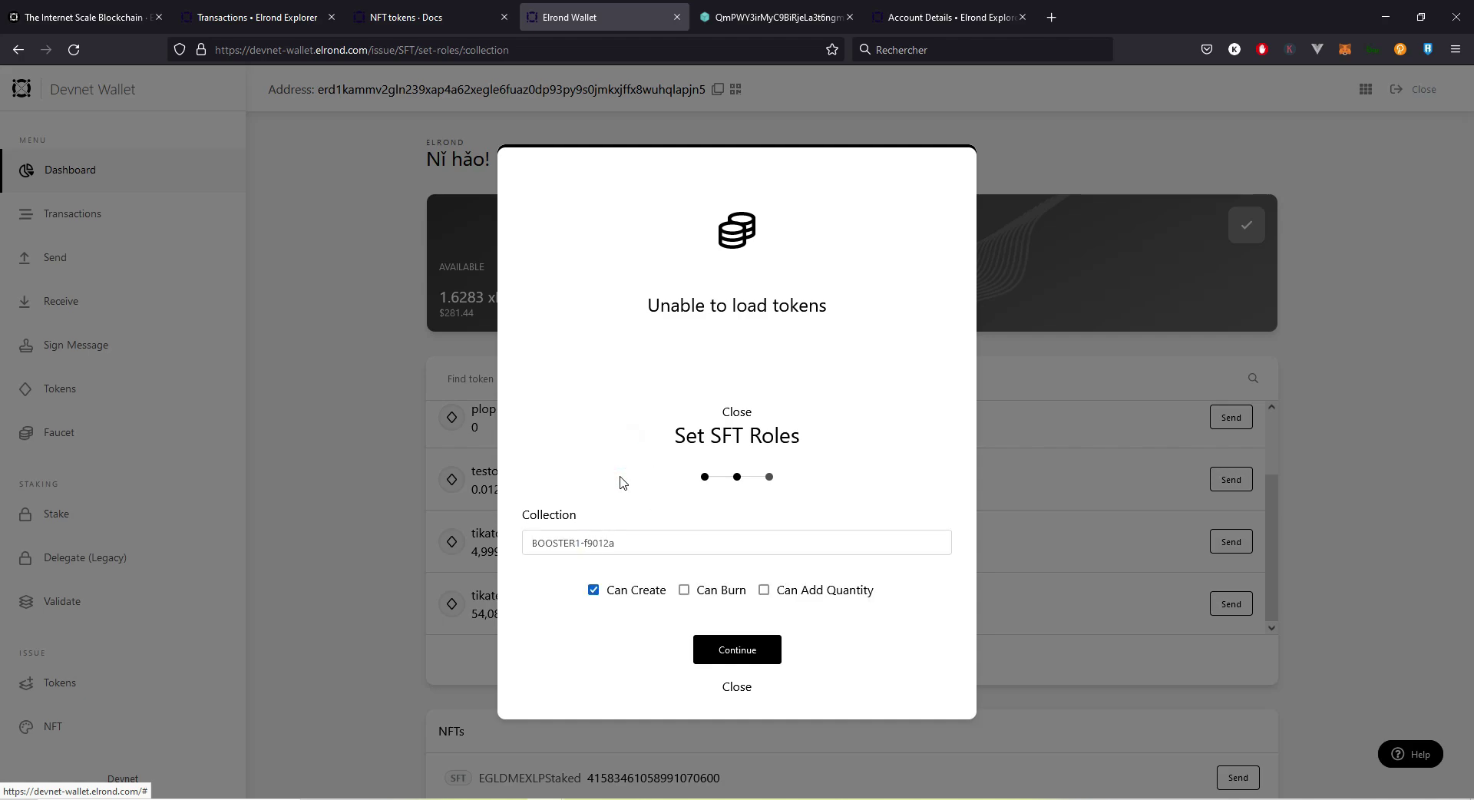
Step: Tick Can Burn and Can Add Quantity, then submit the roles for confirmation
double_click(683, 591)
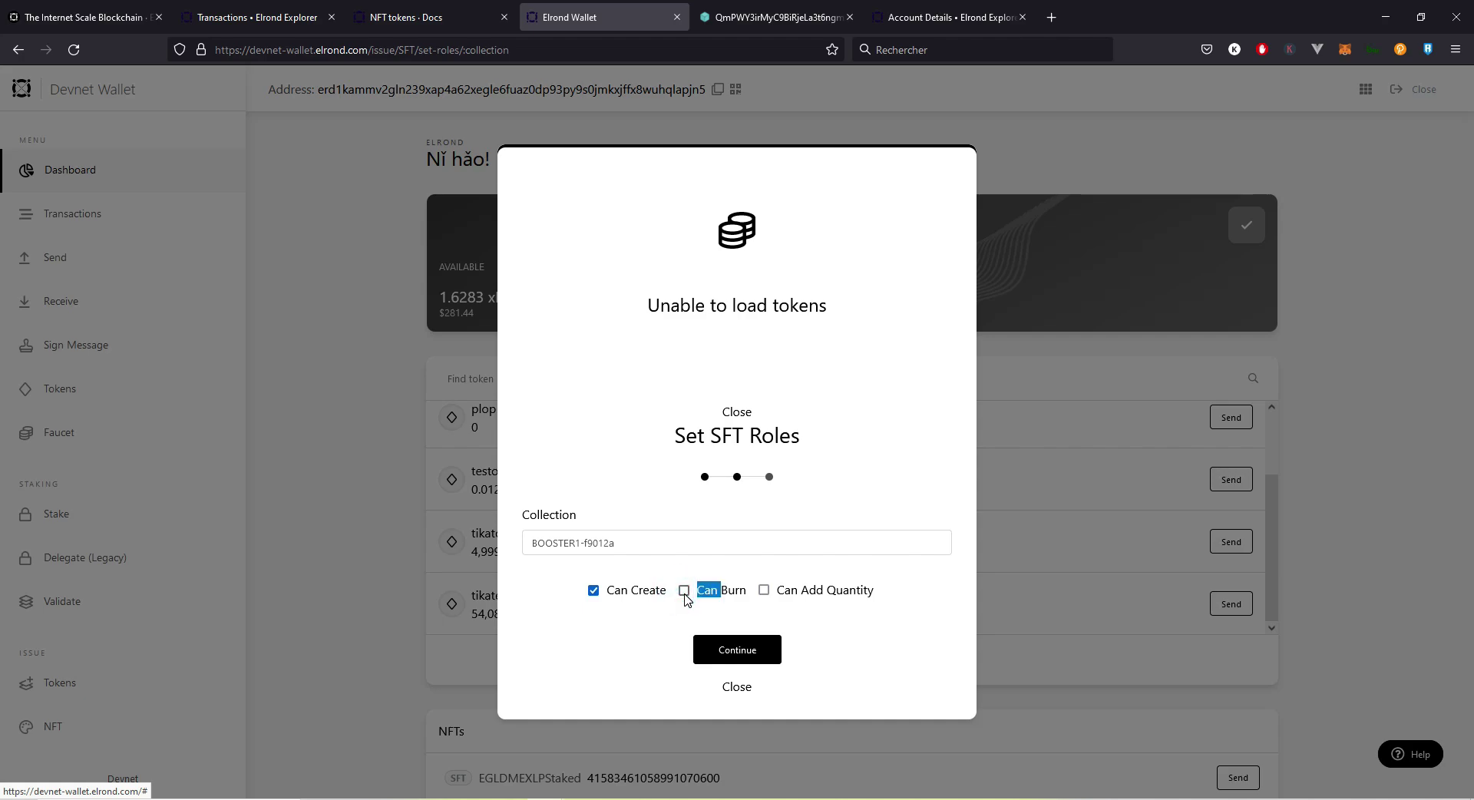
click(765, 591)
click(826, 615)
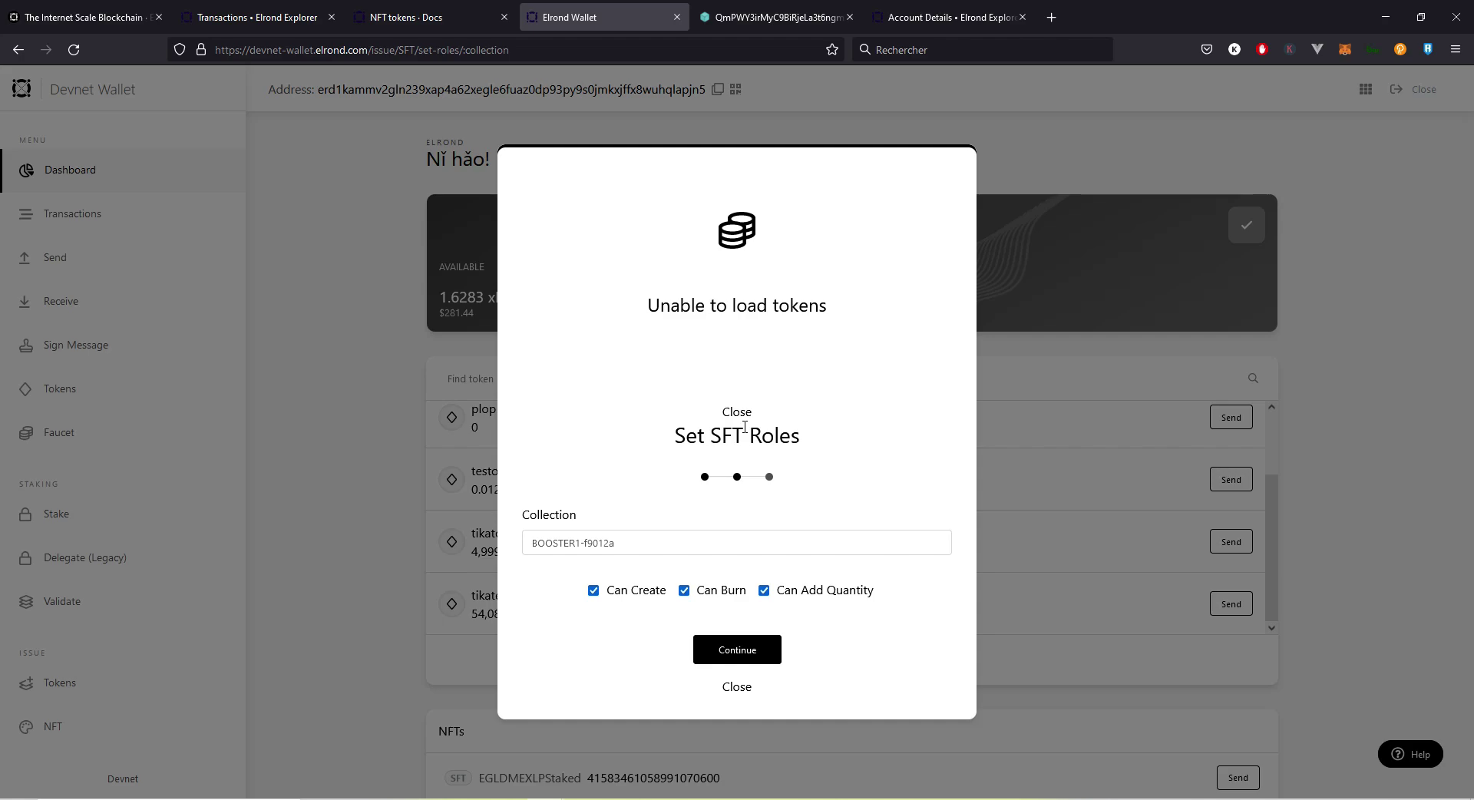
click(734, 650)
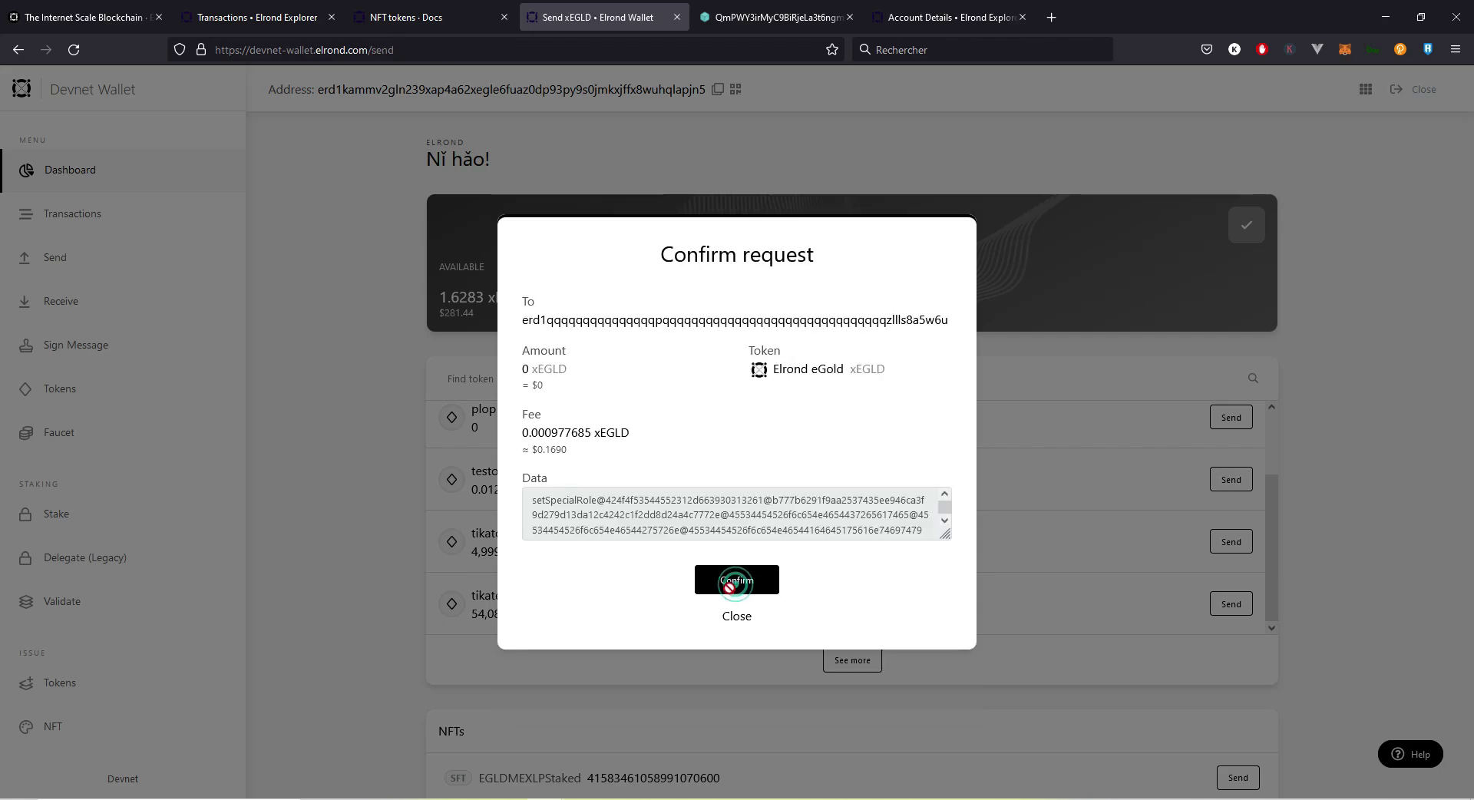
Step: Confirm the setSpecialRole transaction and proceed to the Create SFT form
click(737, 582)
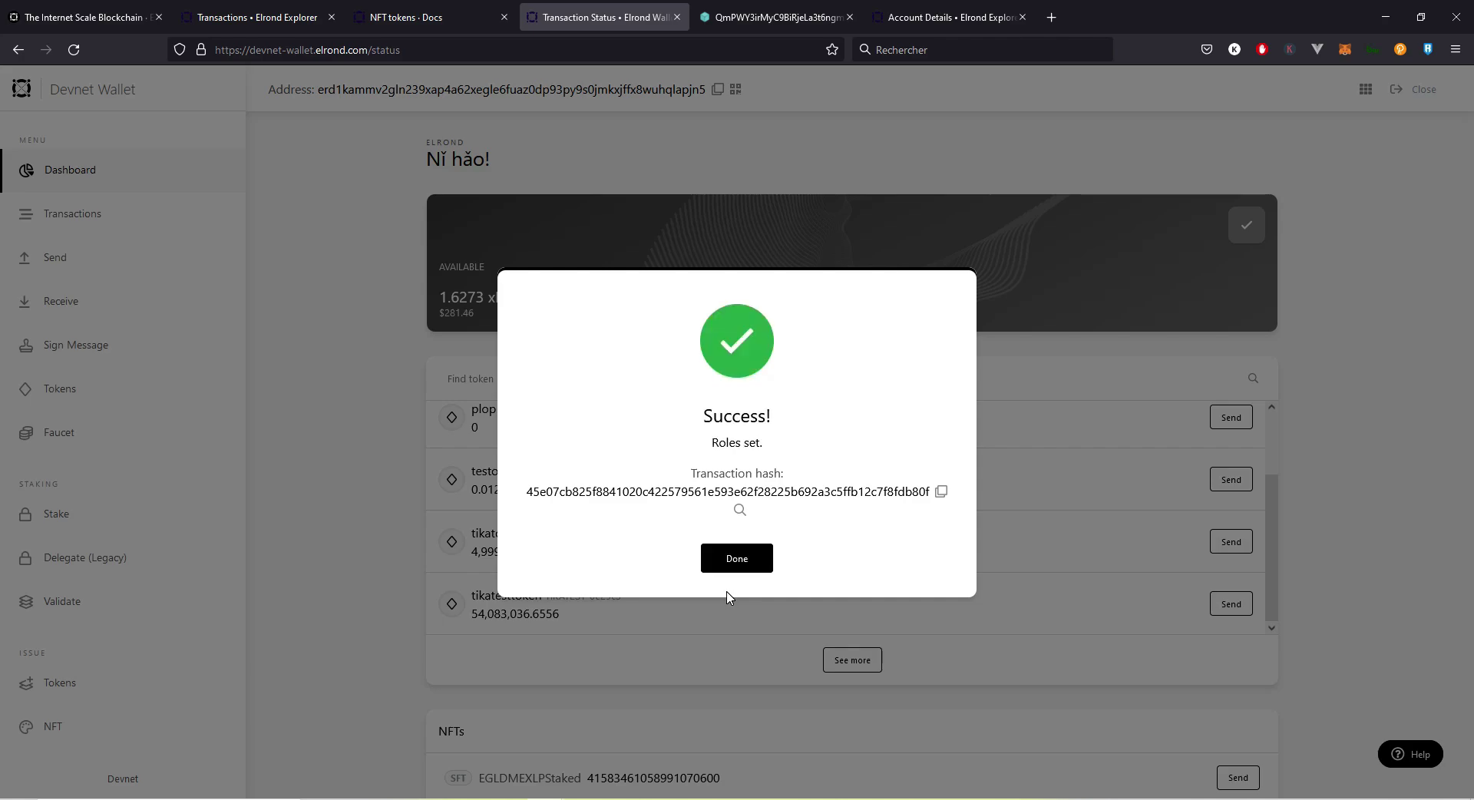
click(739, 560)
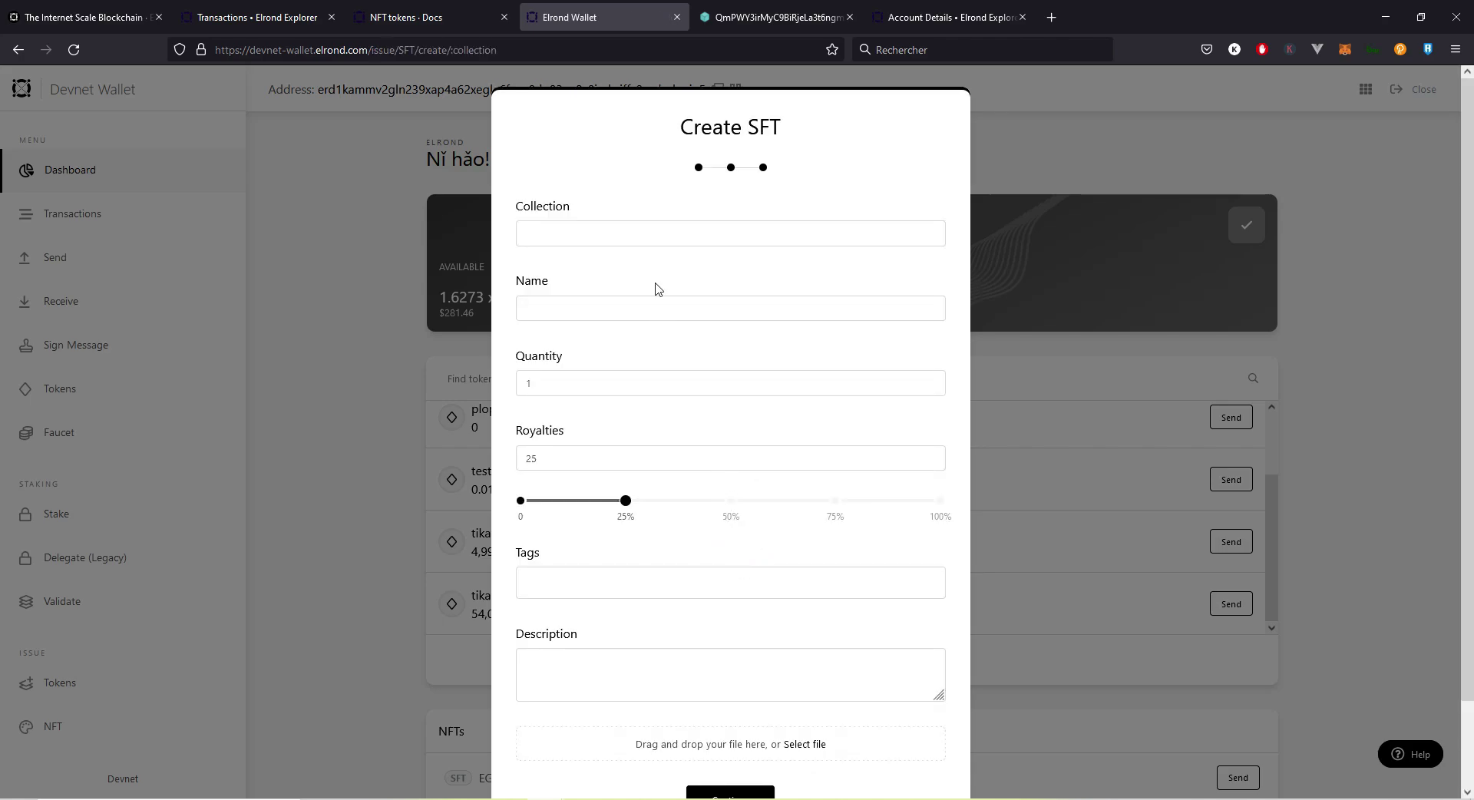
Step: Choose collection BOOSTER1-f9012a, name the SFT TIKASTARTER and set quantity 1000
click(658, 240)
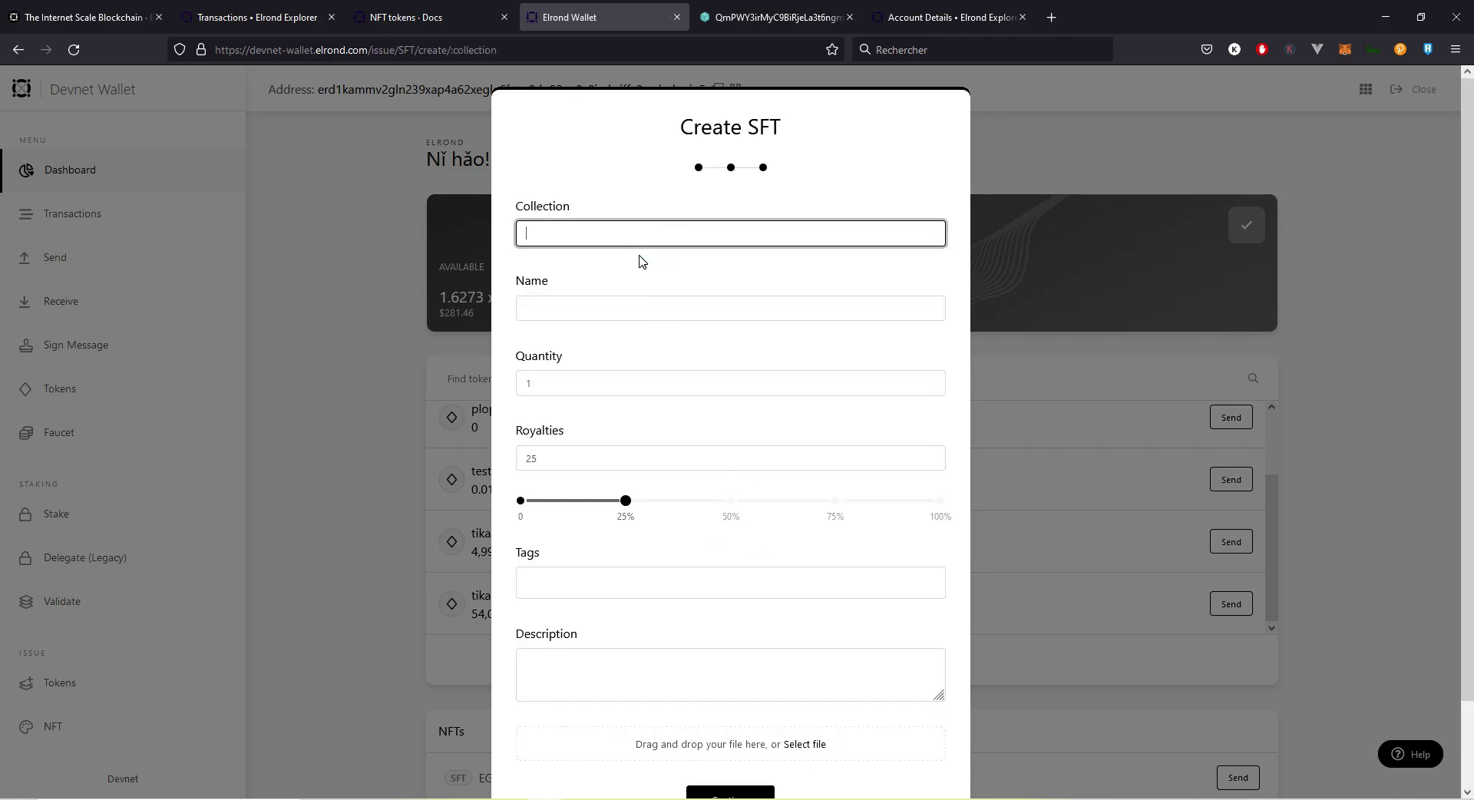
text(boo)
click(634, 265)
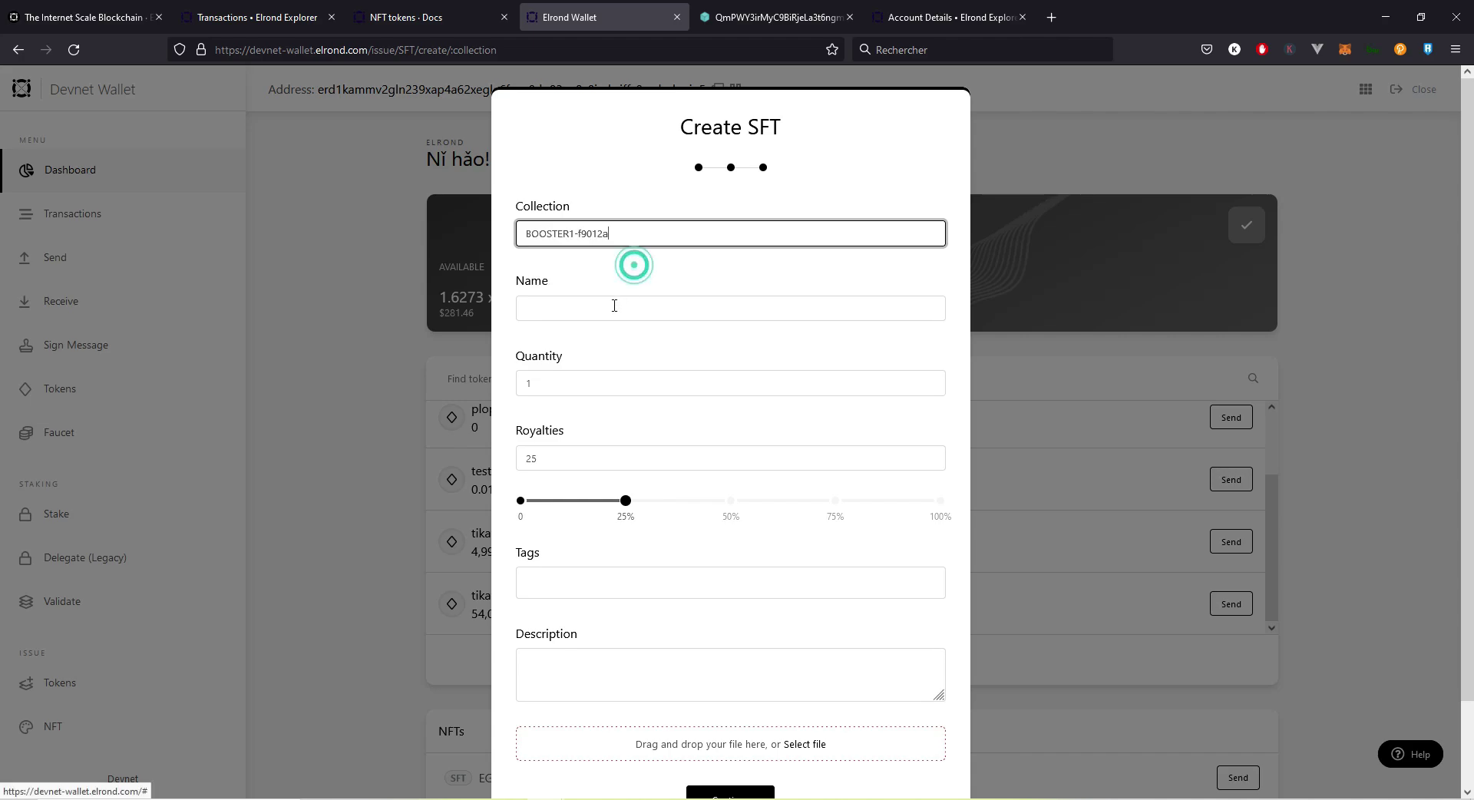
click(615, 305)
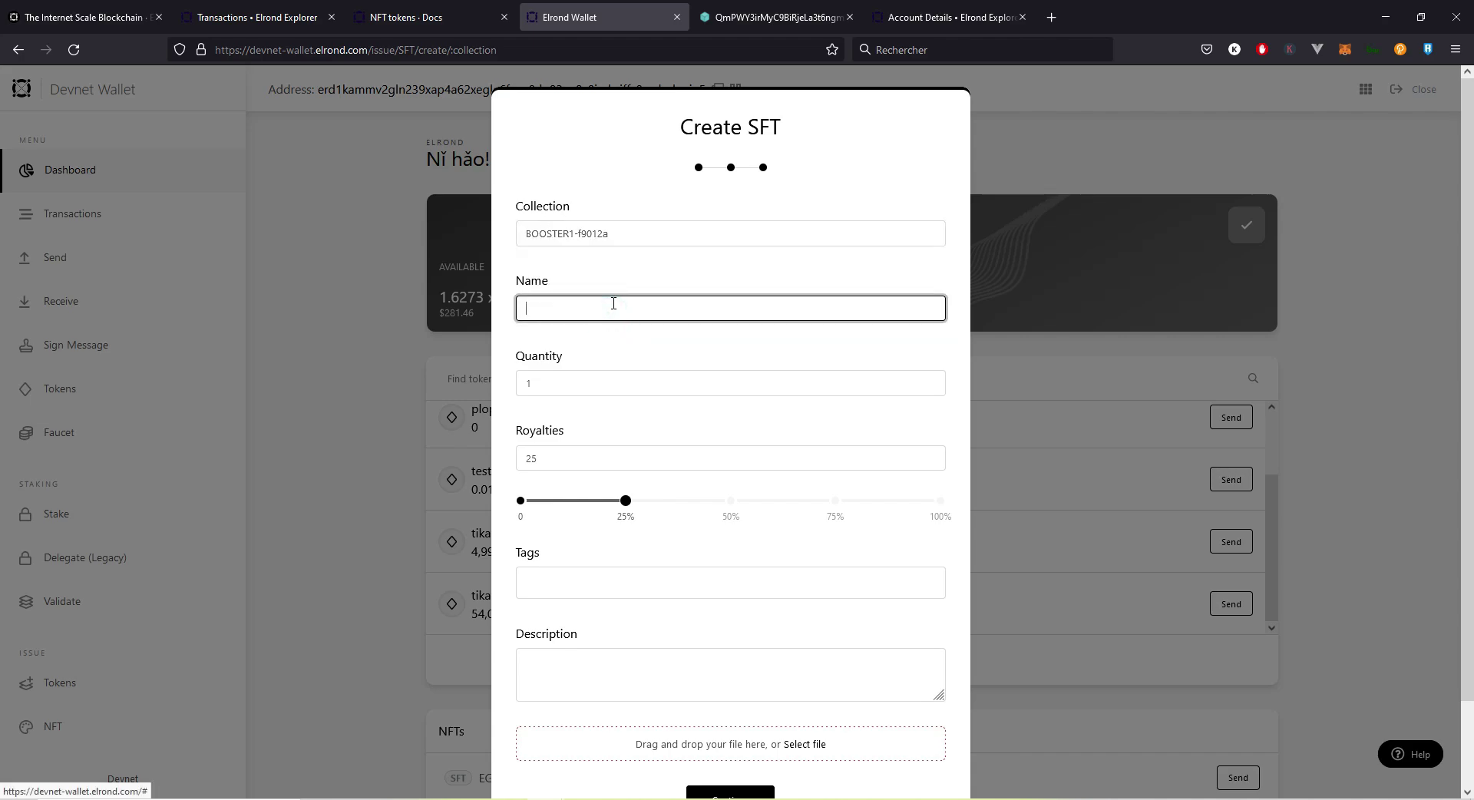
text(TIKASTARTER)
click(603, 382)
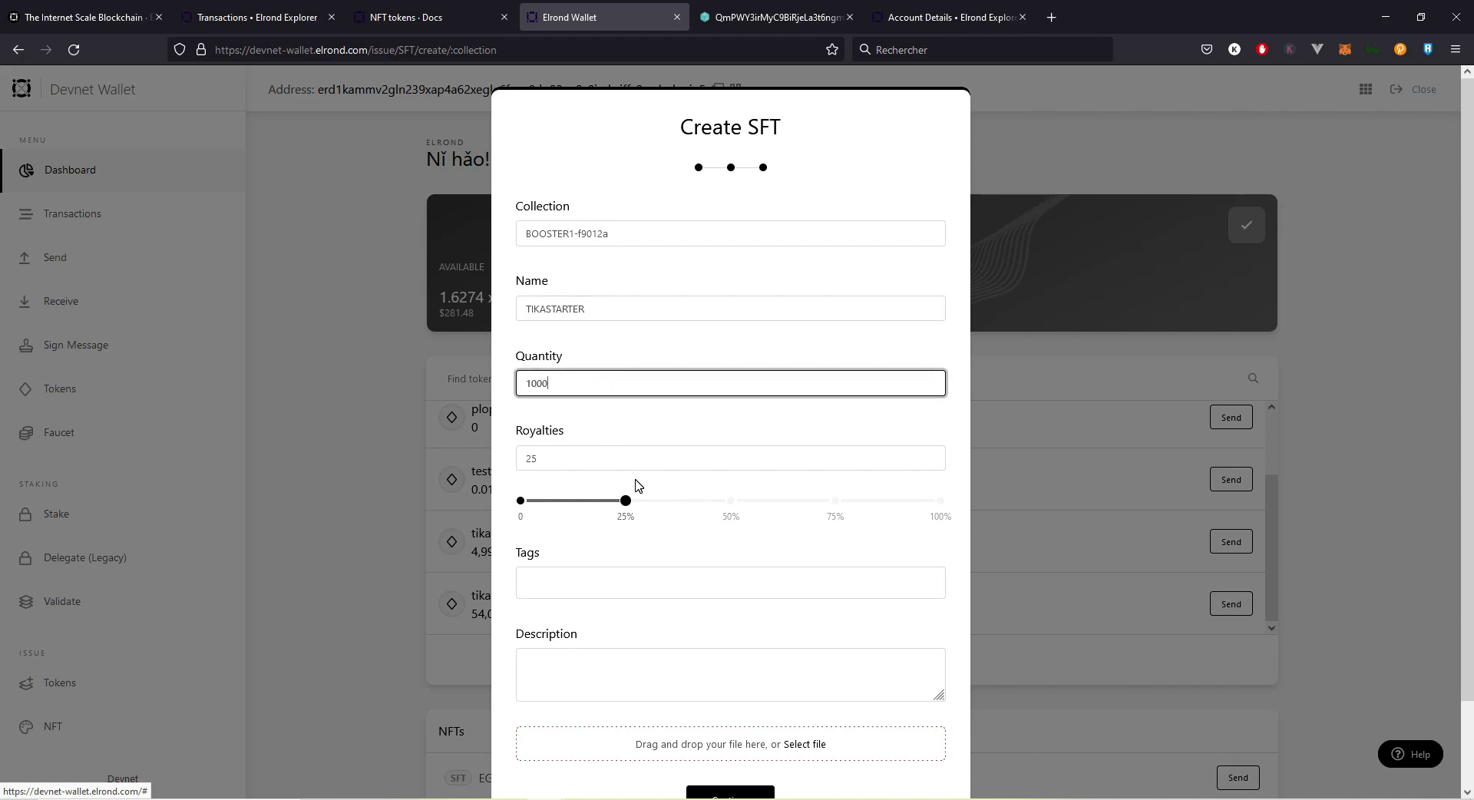
Step: Add the tag 'tikapo', removing a mistyped extra tag
click(602, 572)
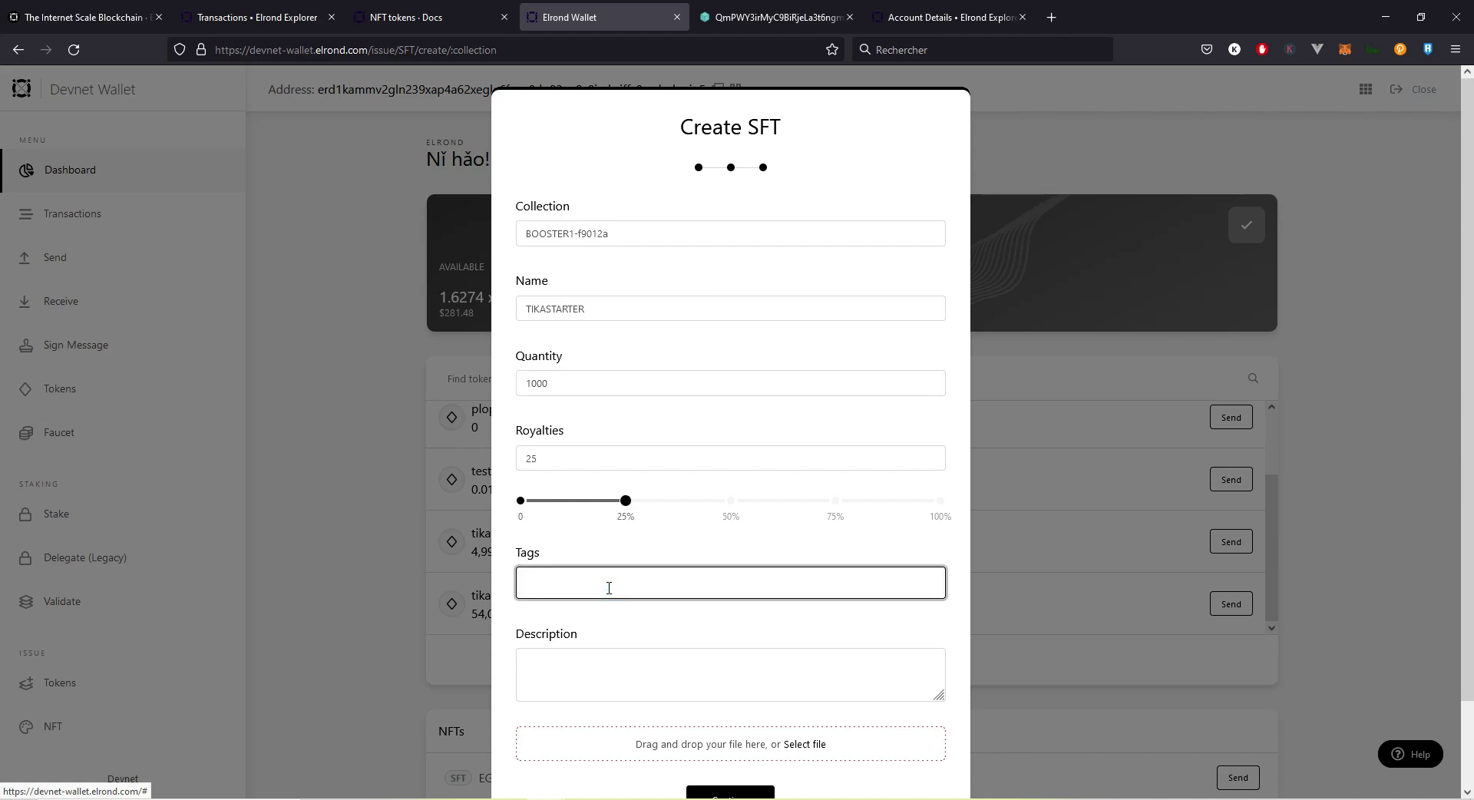
text(tikapo)
key(Return)
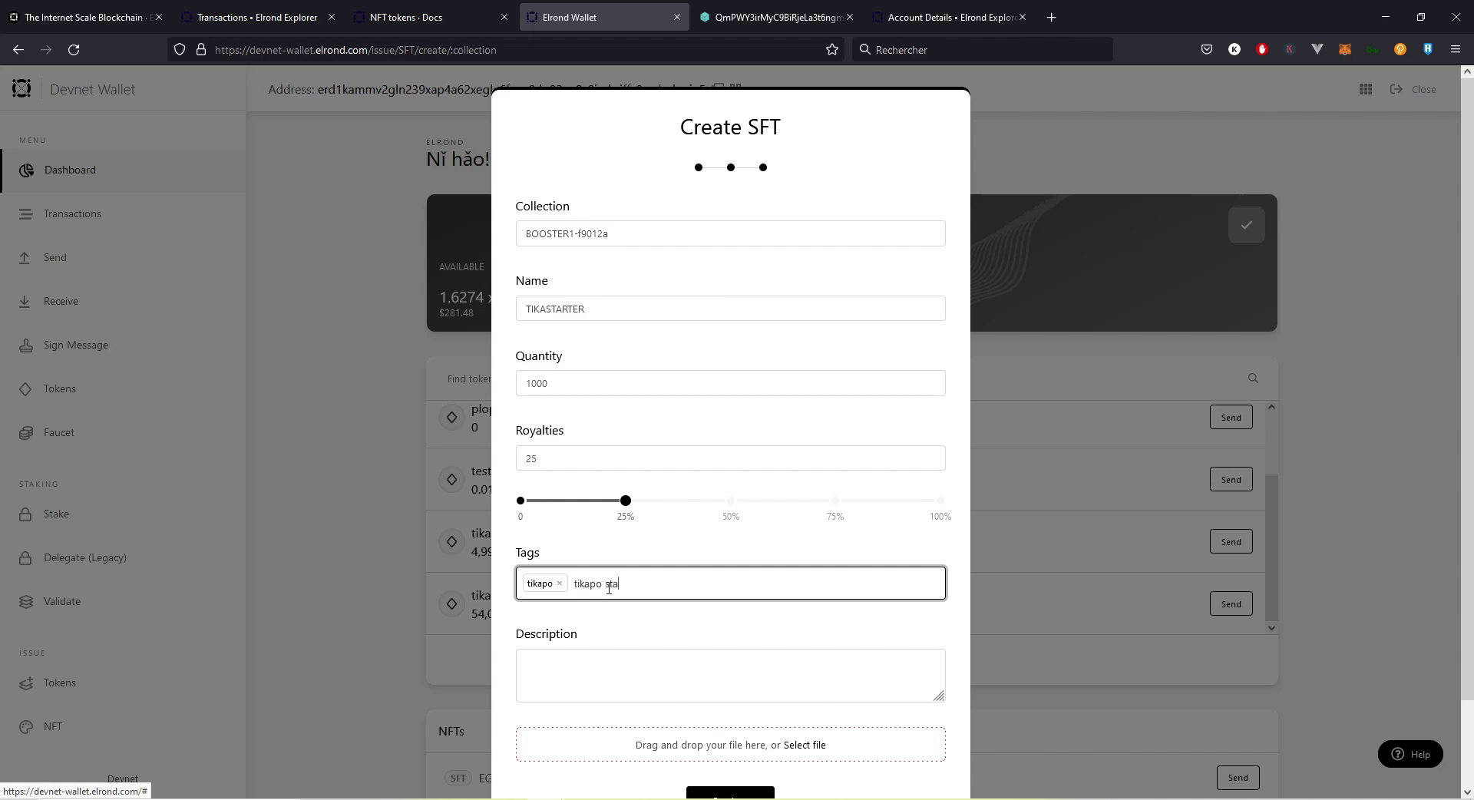
key(Return)
click(631, 584)
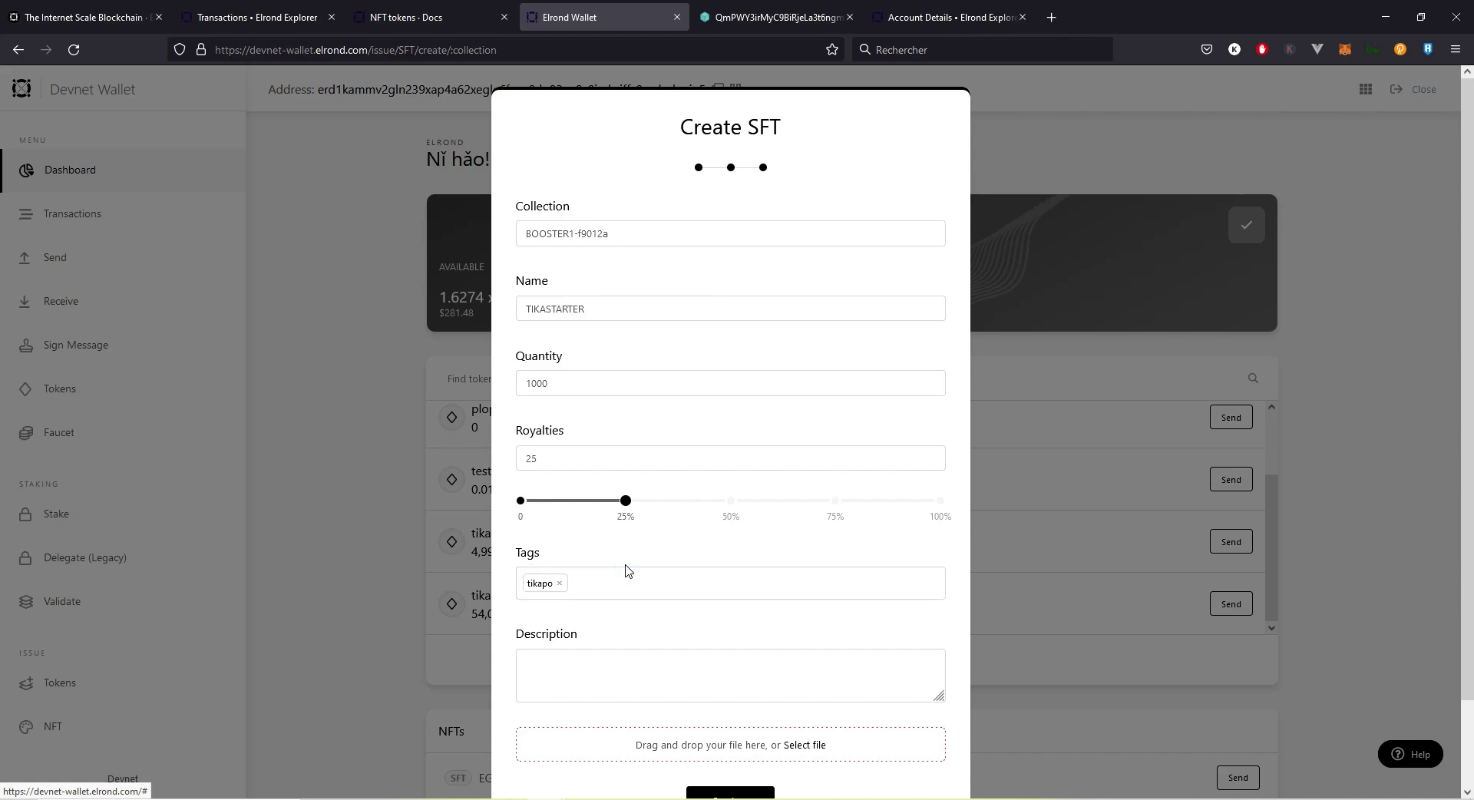
Step: Add the tag 'tikapo starter' and the description 'First starter pack on the devnet'
click(642, 595)
text(tik)
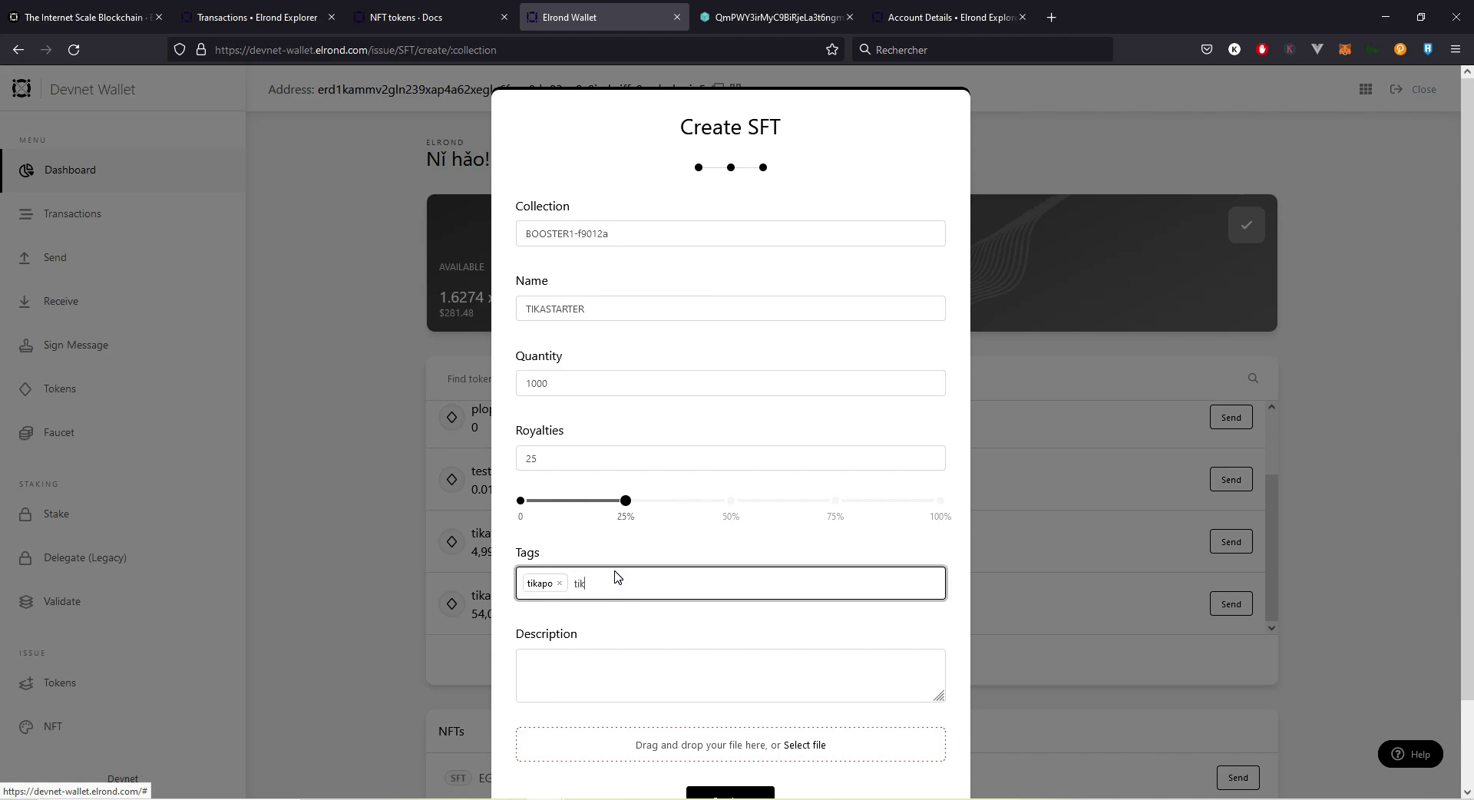
text(apo starter)
key(Return)
click(632, 649)
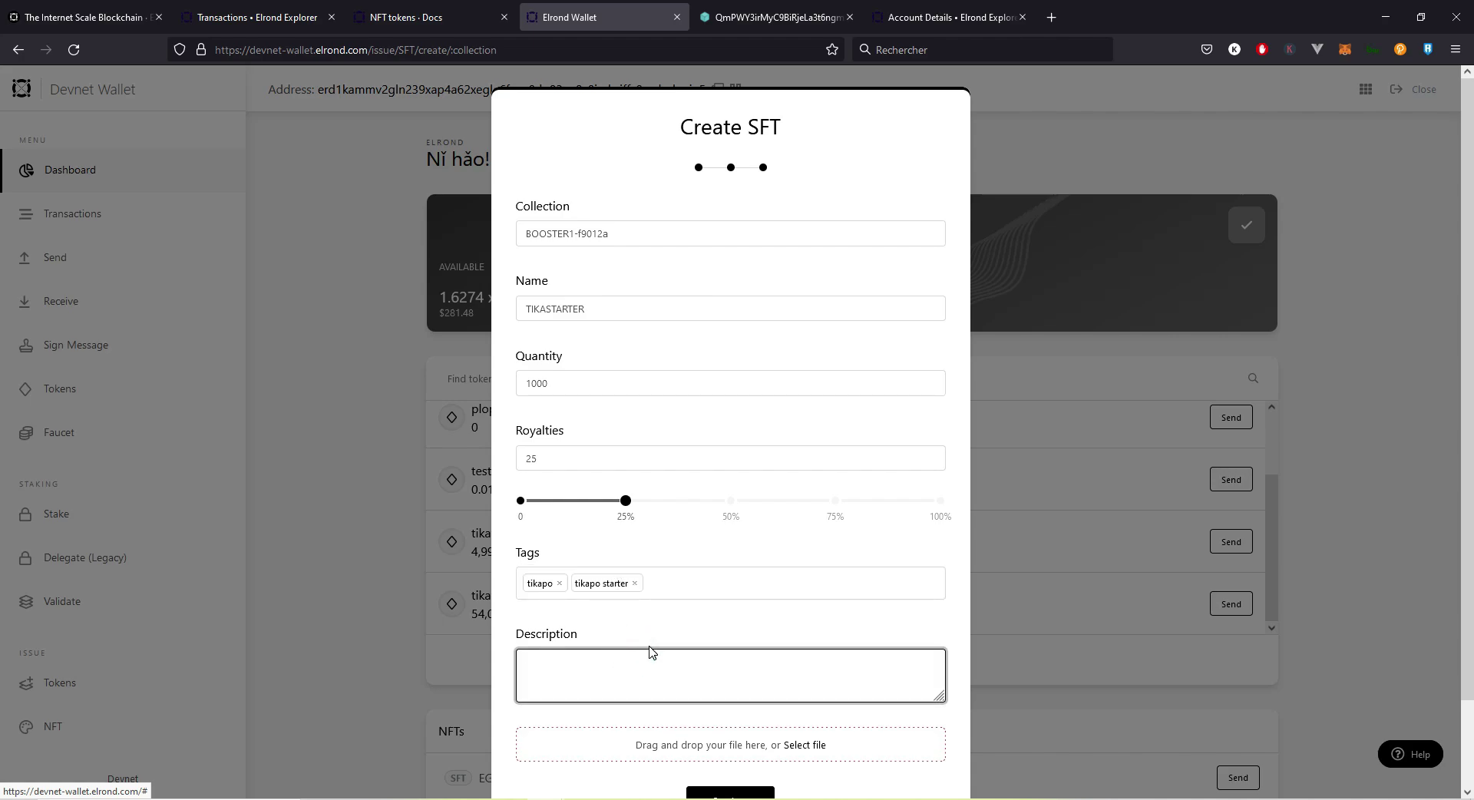
text(First starter pack on the devnet)
Step: Attach the image elrond-test3.jpg to the SFT
click(728, 619)
scroll(768, 655, down, 2)
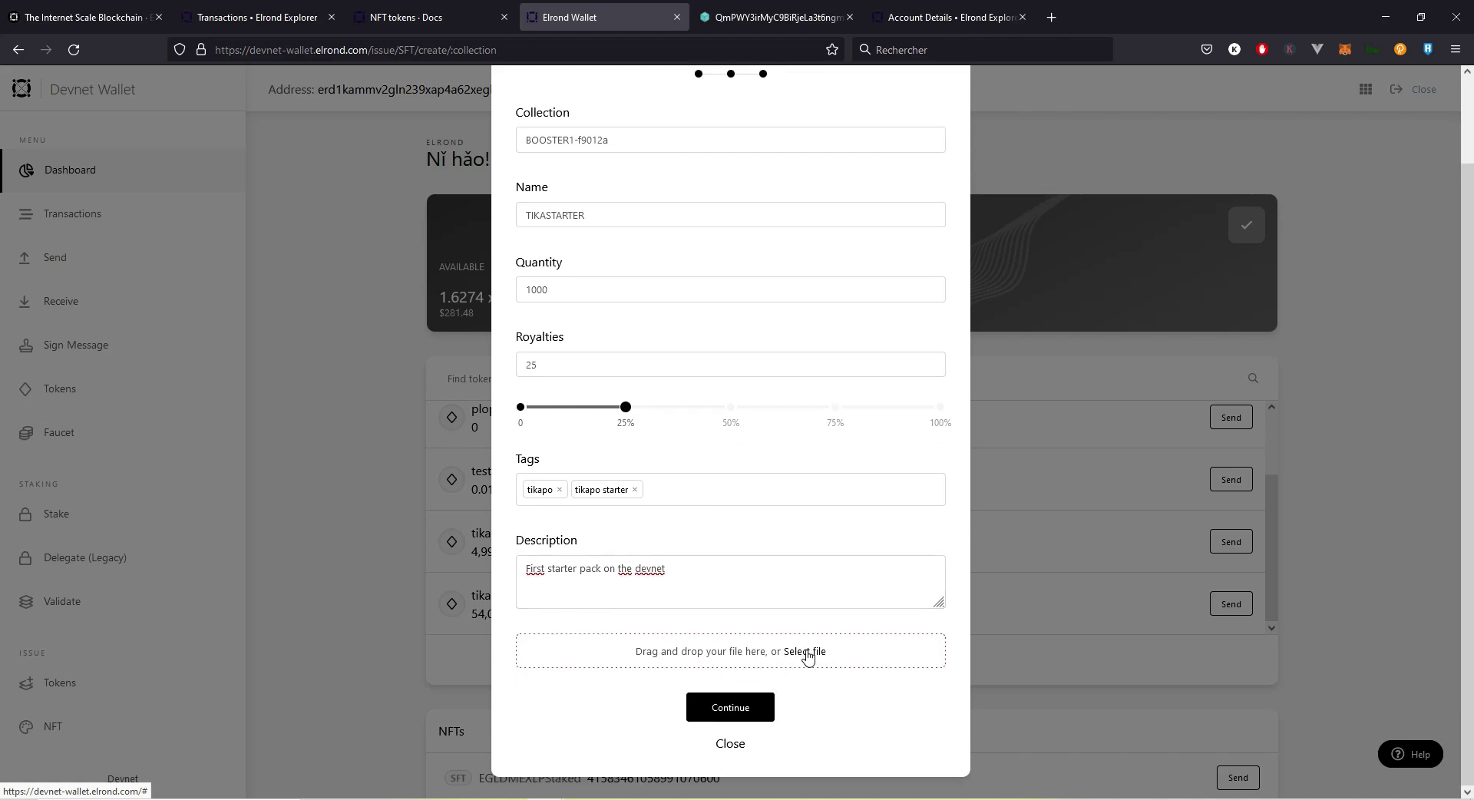
click(807, 653)
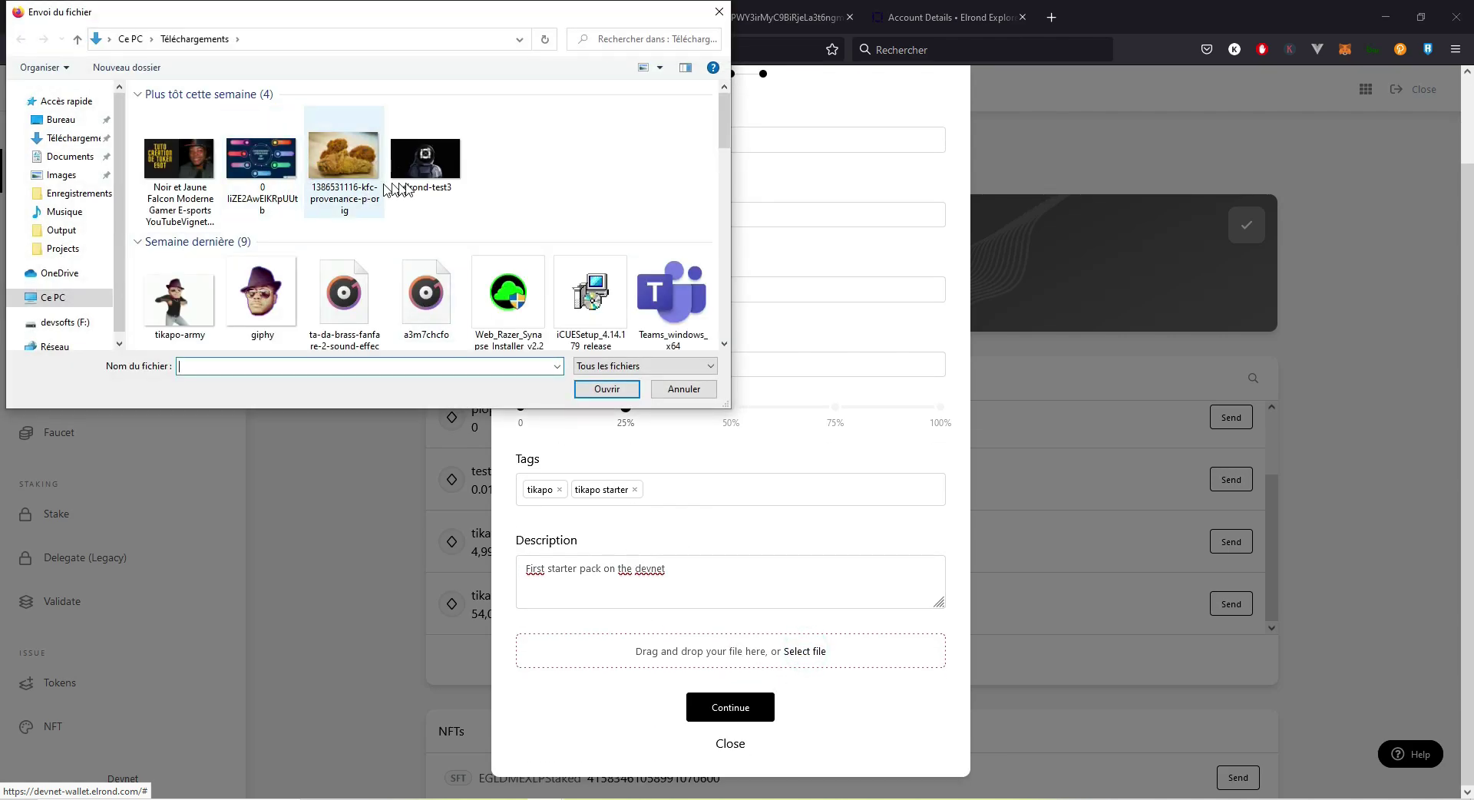
double_click(425, 163)
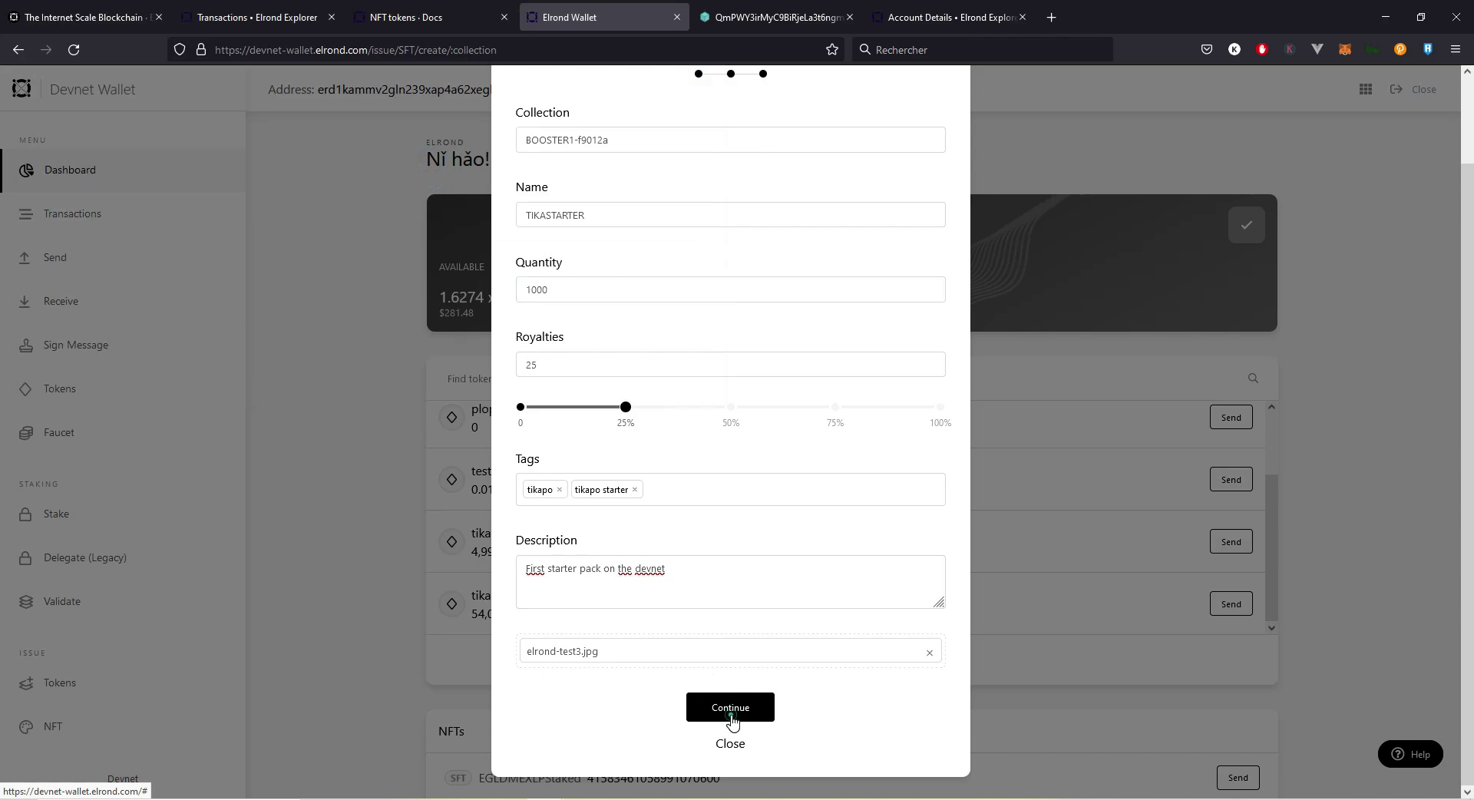
Step: Submit and confirm the TIKASTARTER creation transaction, then reload the dashboard
click(731, 716)
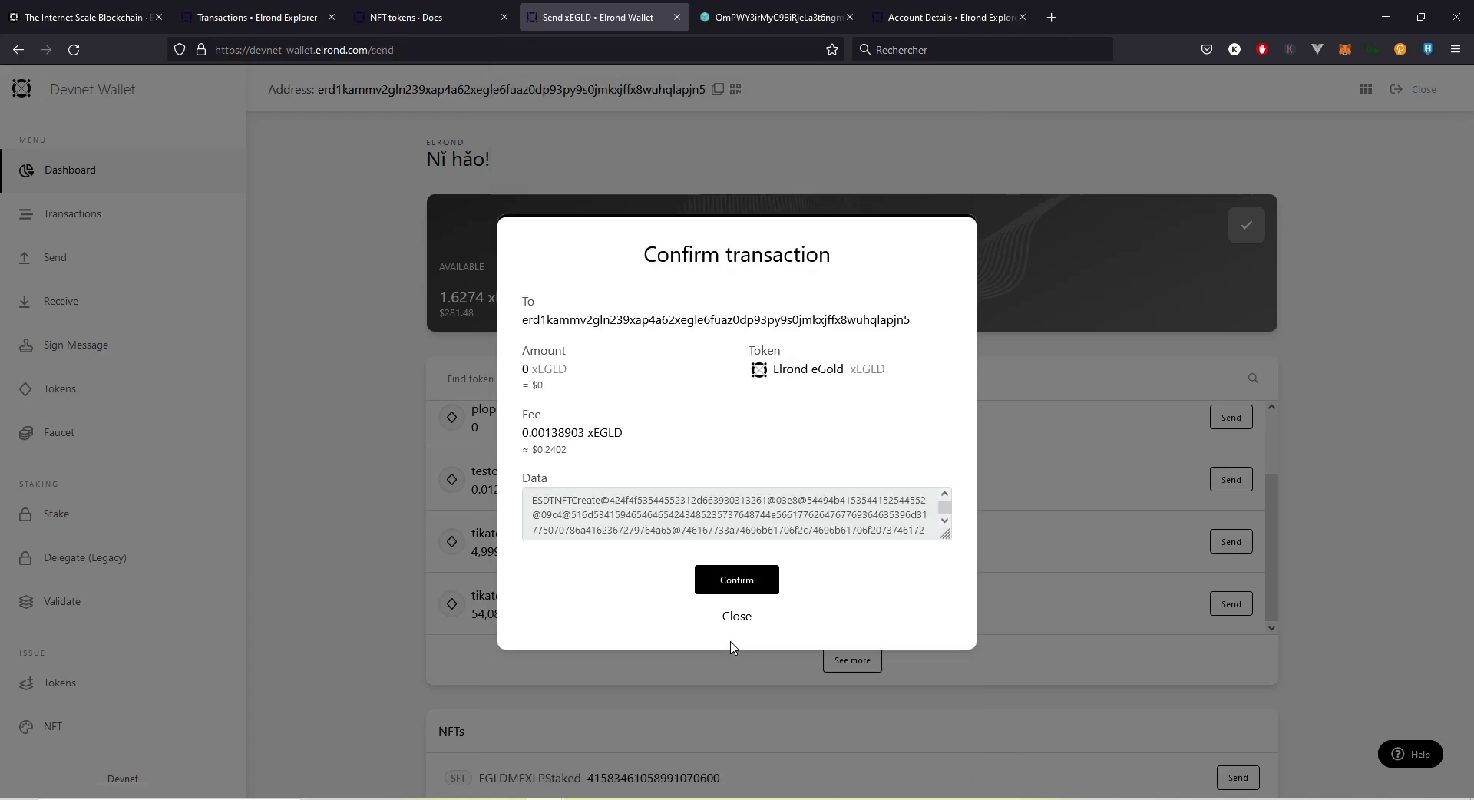
click(736, 577)
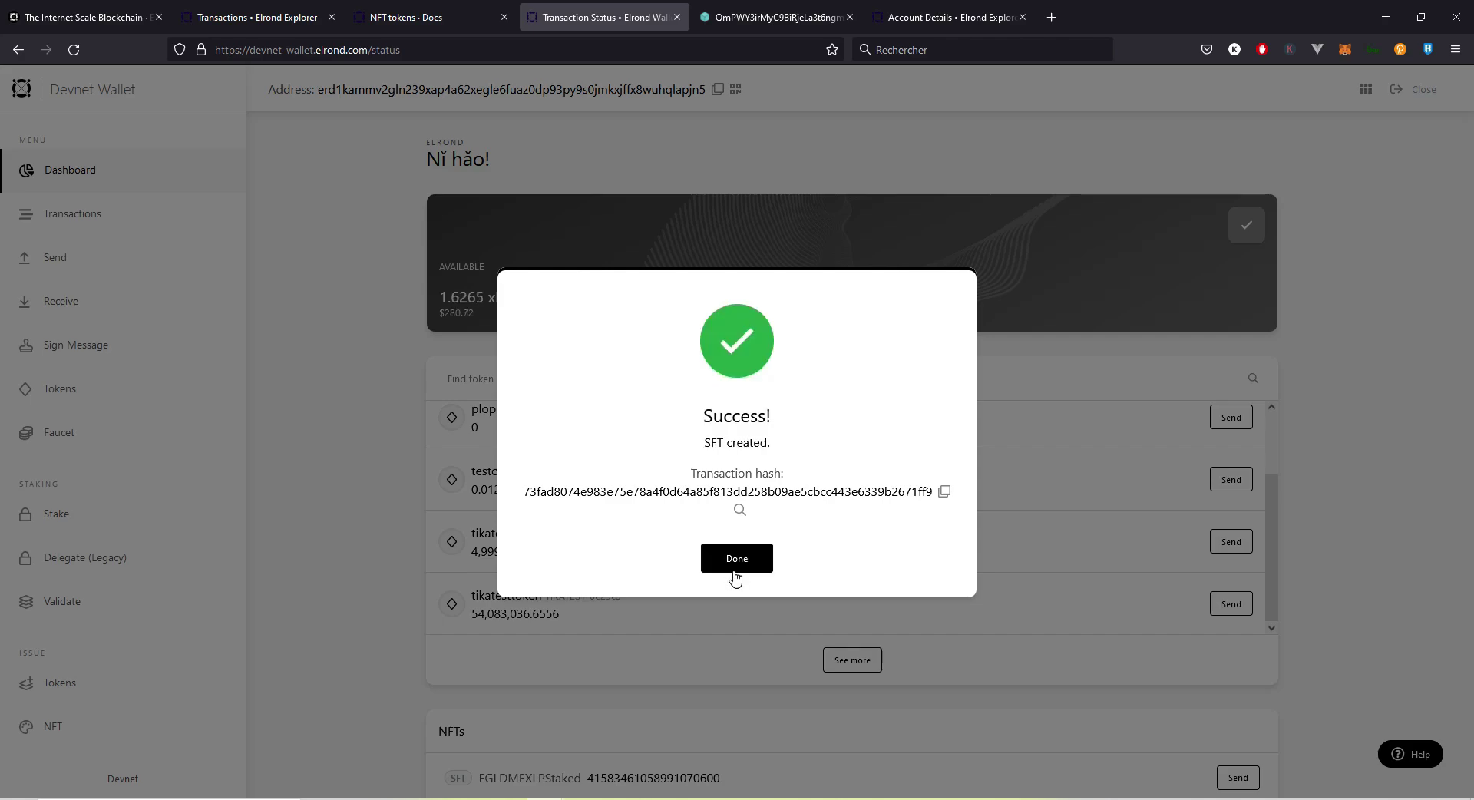
click(734, 563)
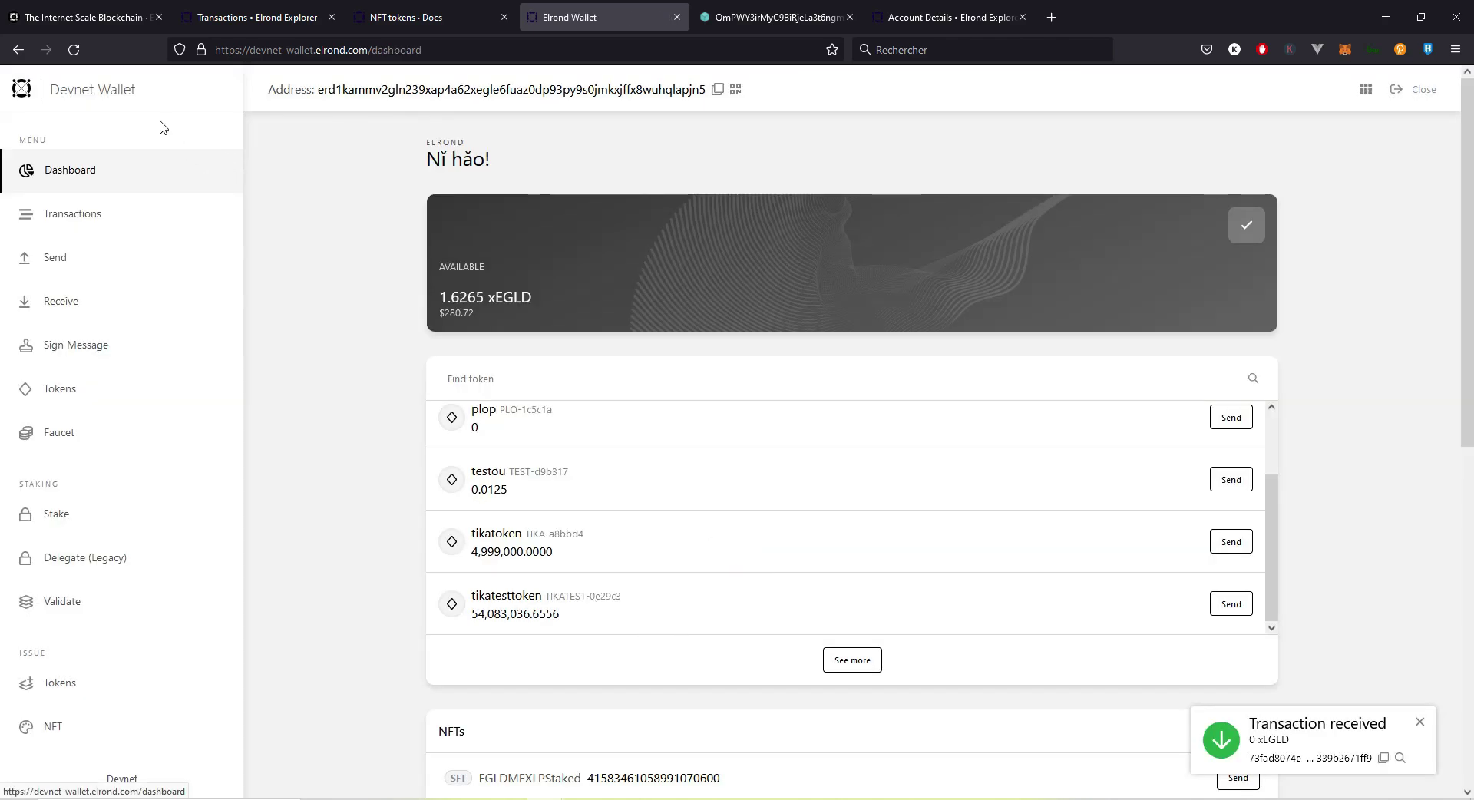
click(74, 50)
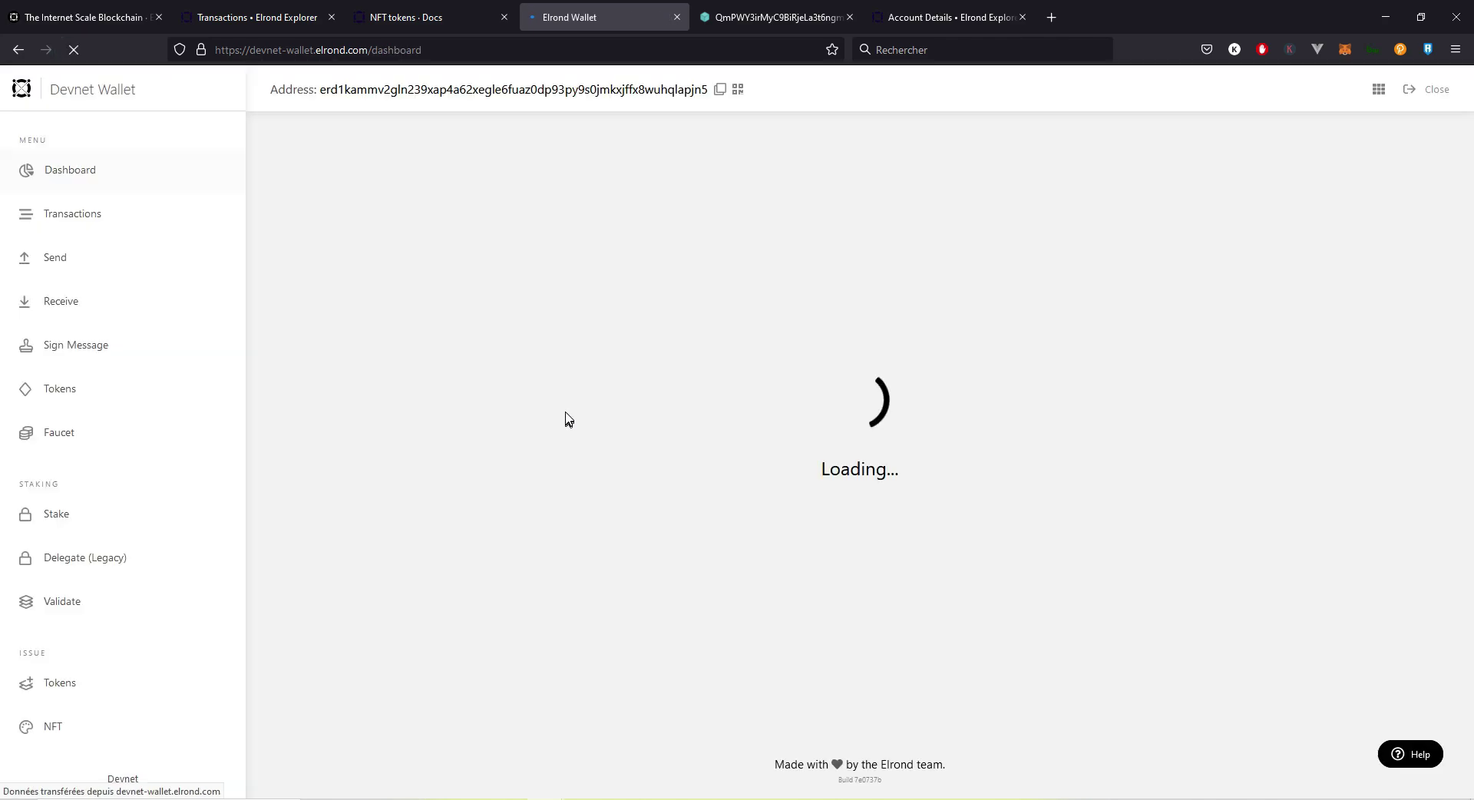
Step: Verify the tikapack SFT shows 1000 units and open its Send form
scroll(553, 421, down, 5)
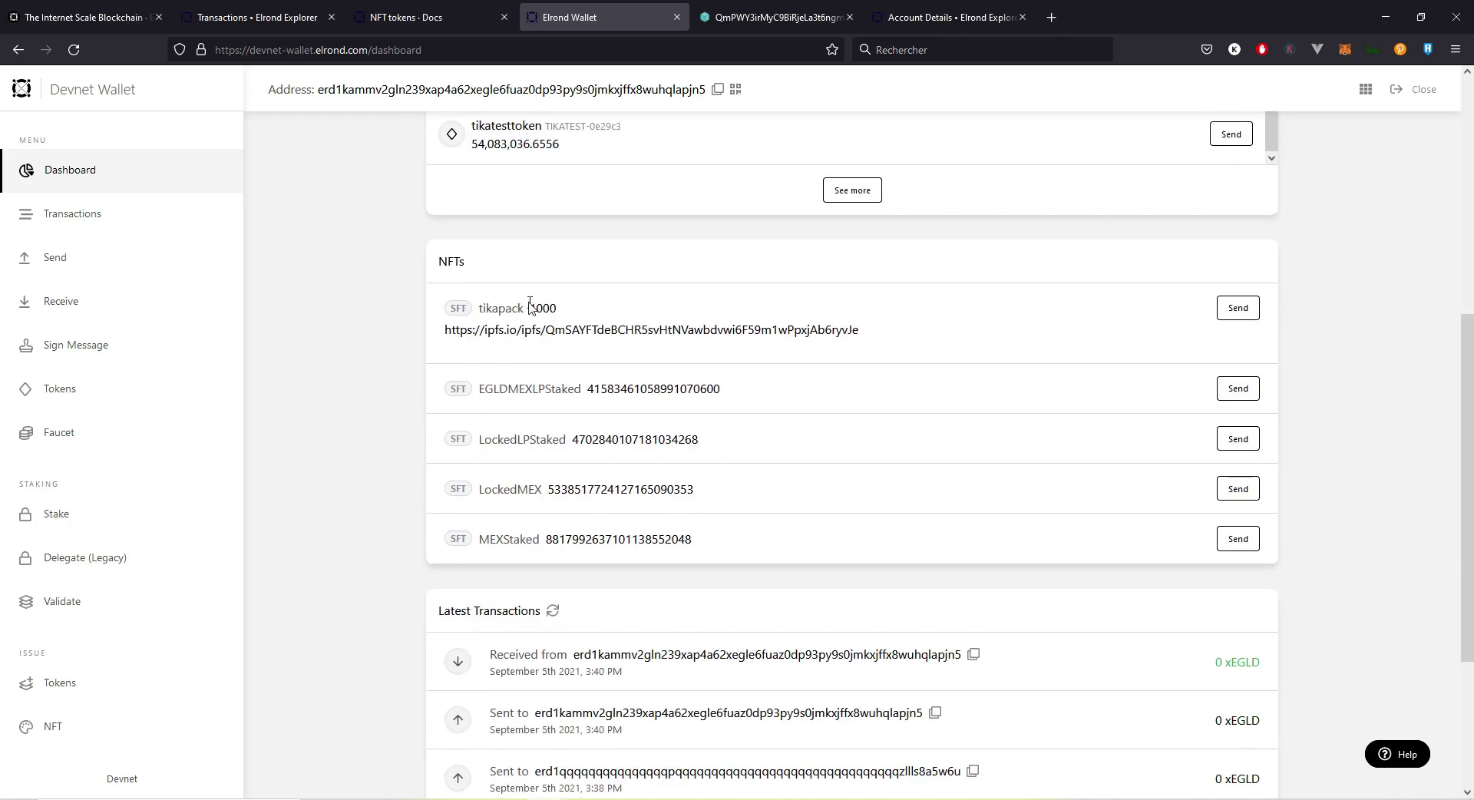
double_click(534, 308)
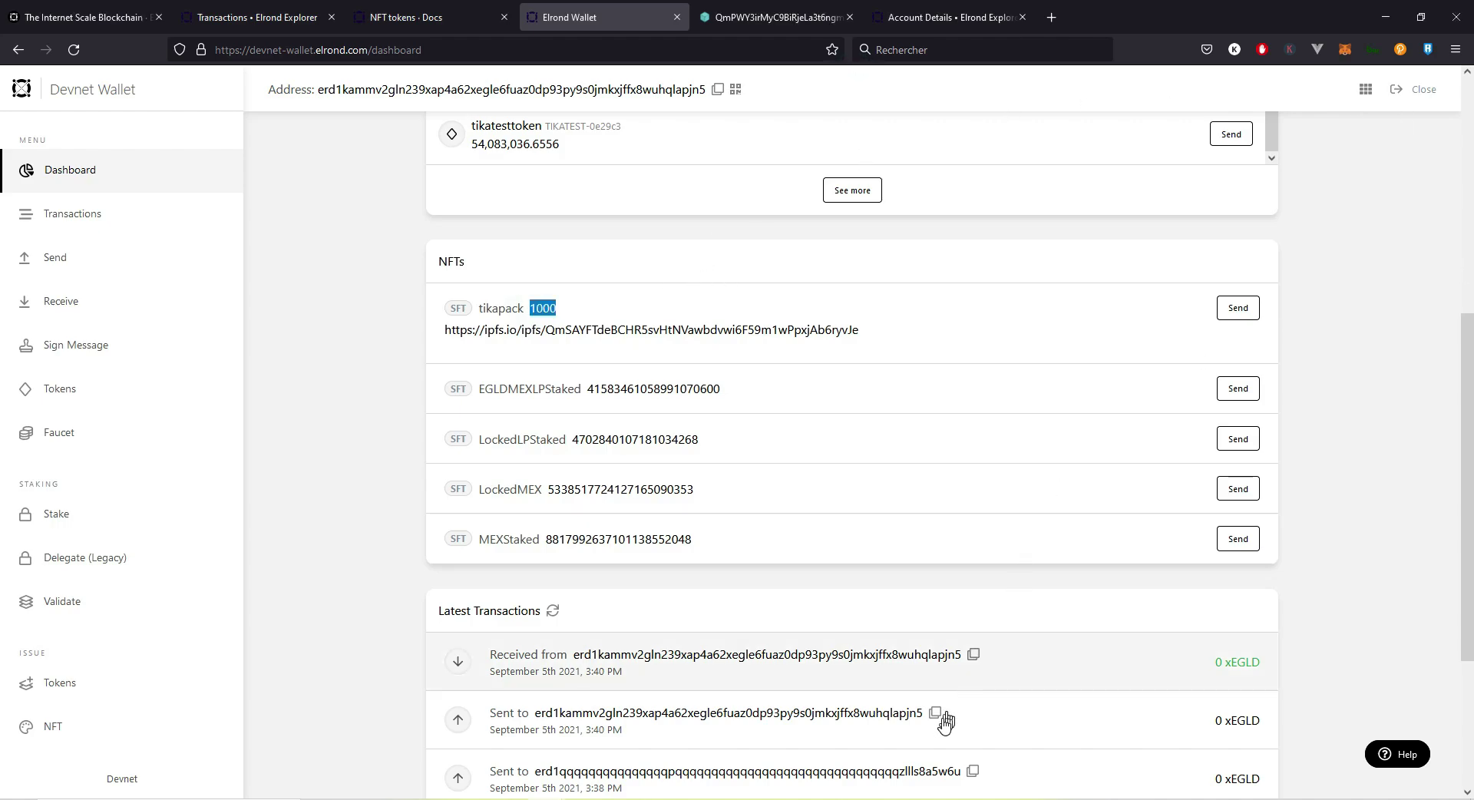
key(alt+Tab)
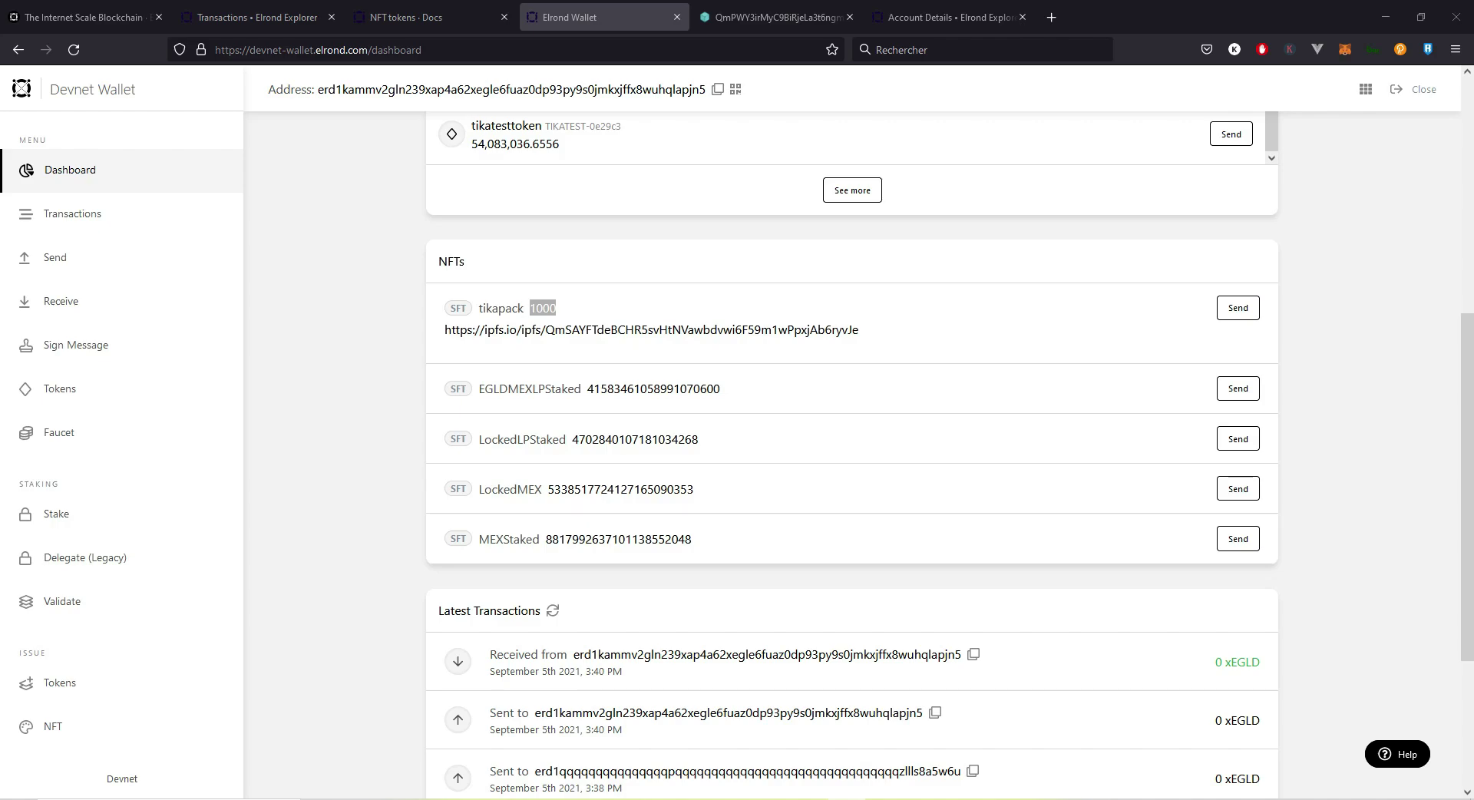
click(1237, 308)
Step: Address 2 tikapack units to the pasted recipient and unlock the wallet with the password
key(alt+Tab)
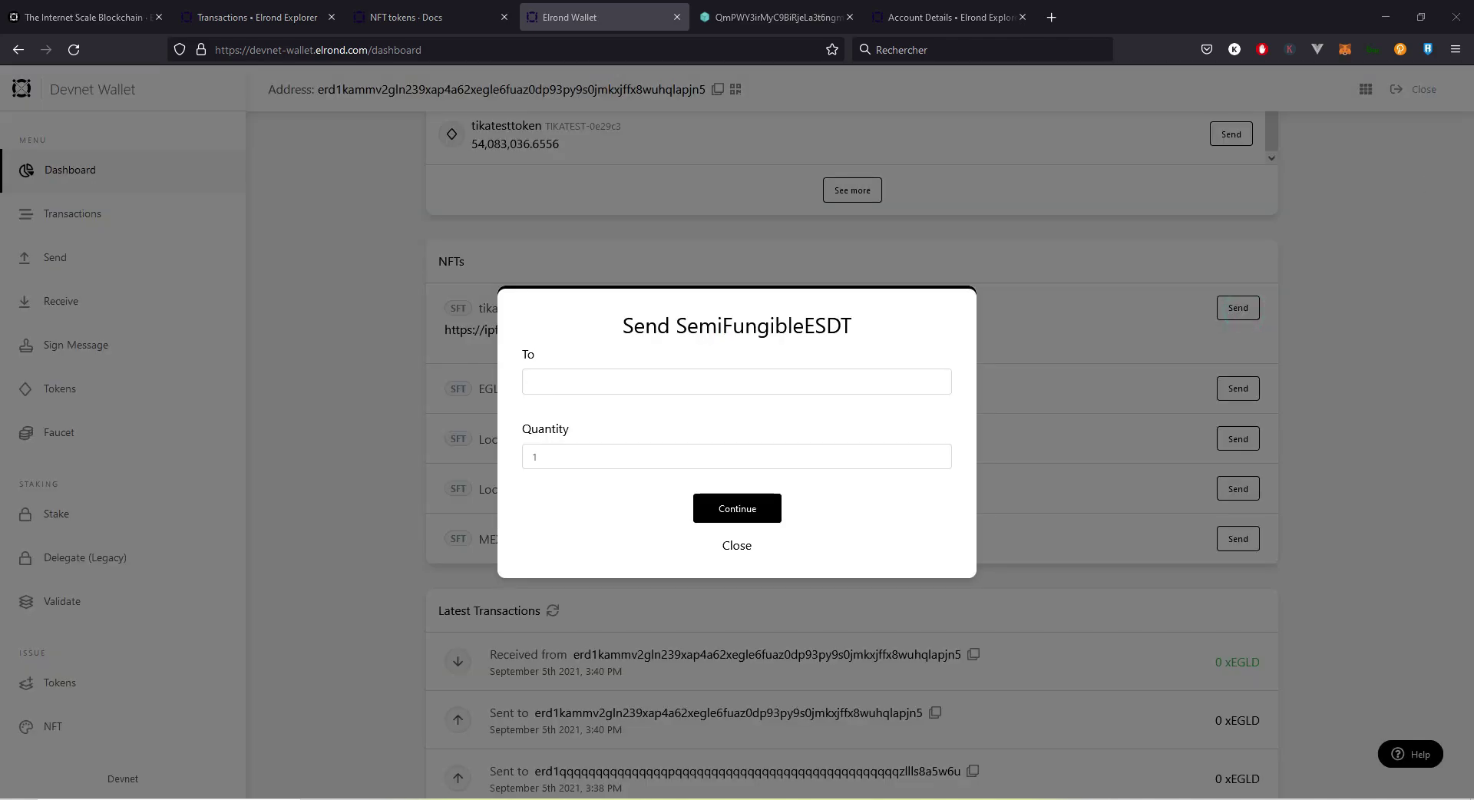
click(926, 382)
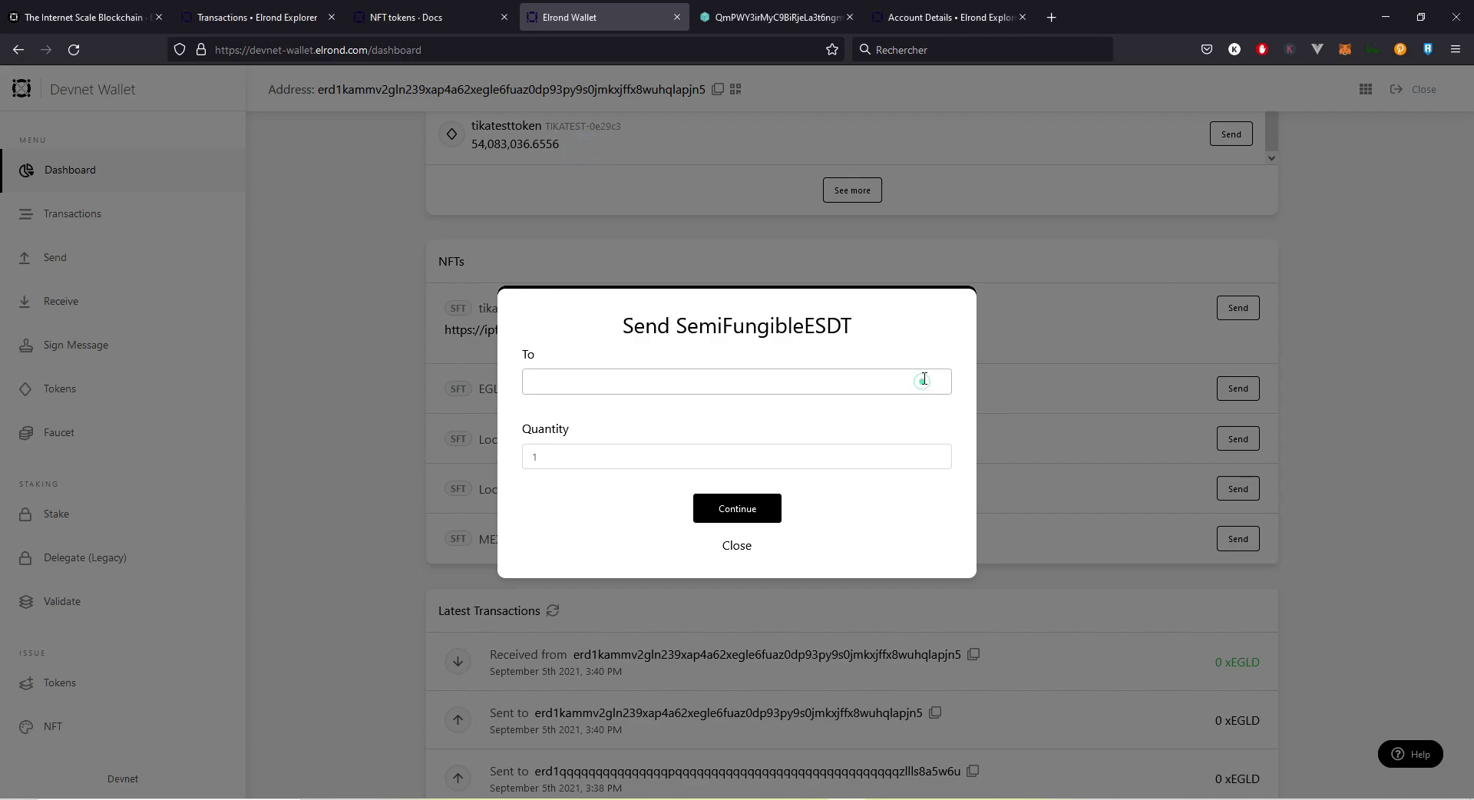
right_click(926, 381)
click(965, 491)
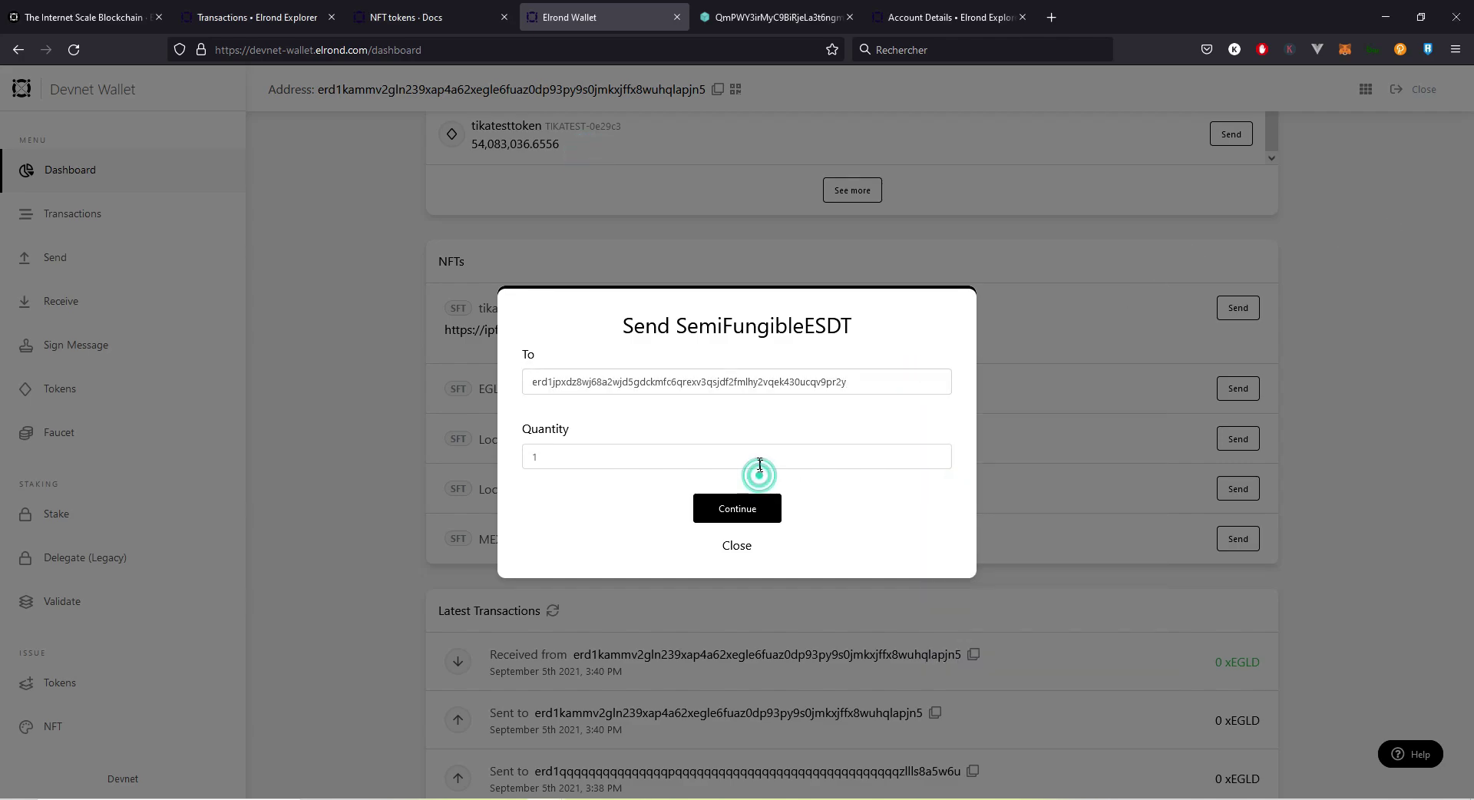
double_click(759, 460)
text(2)
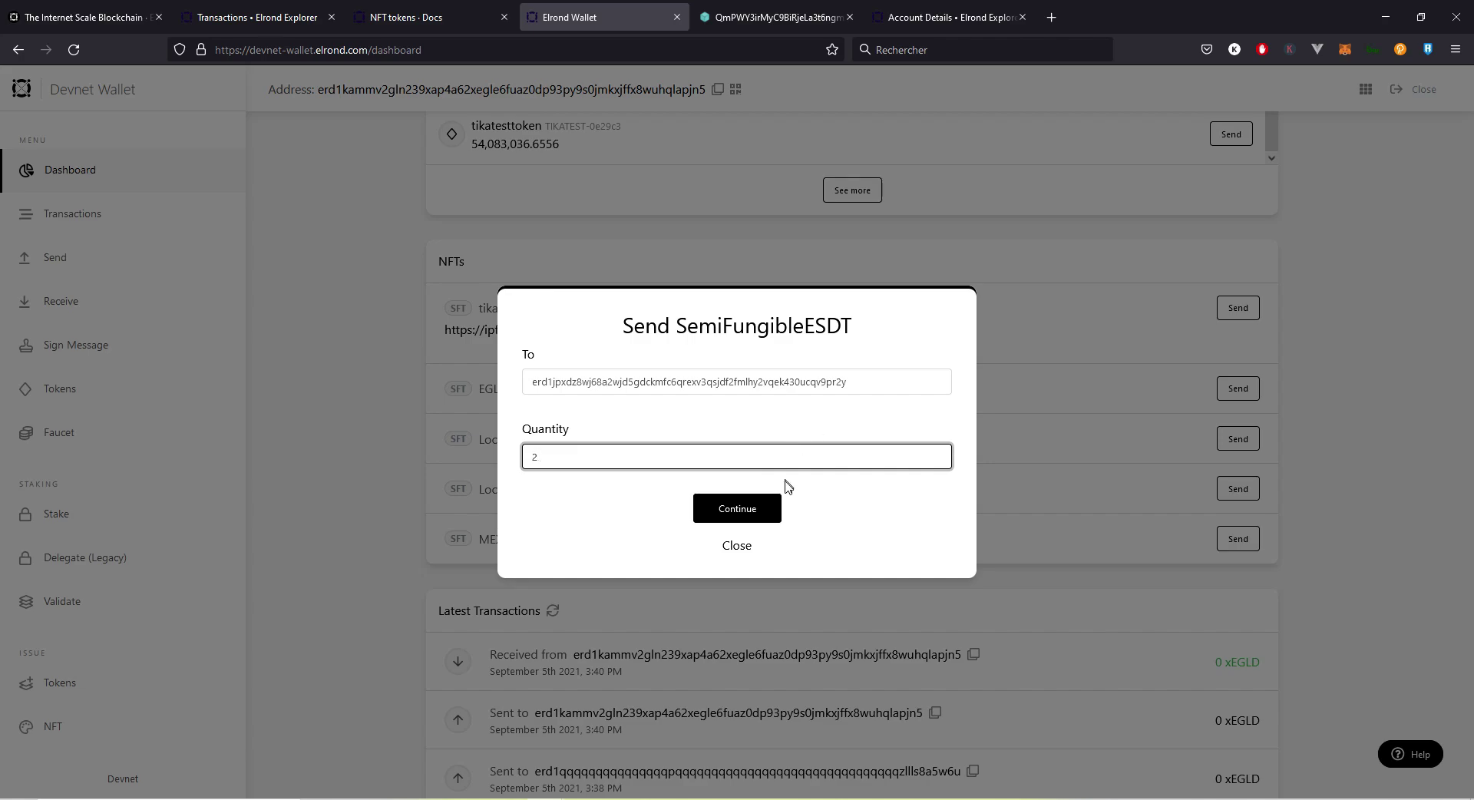
click(755, 517)
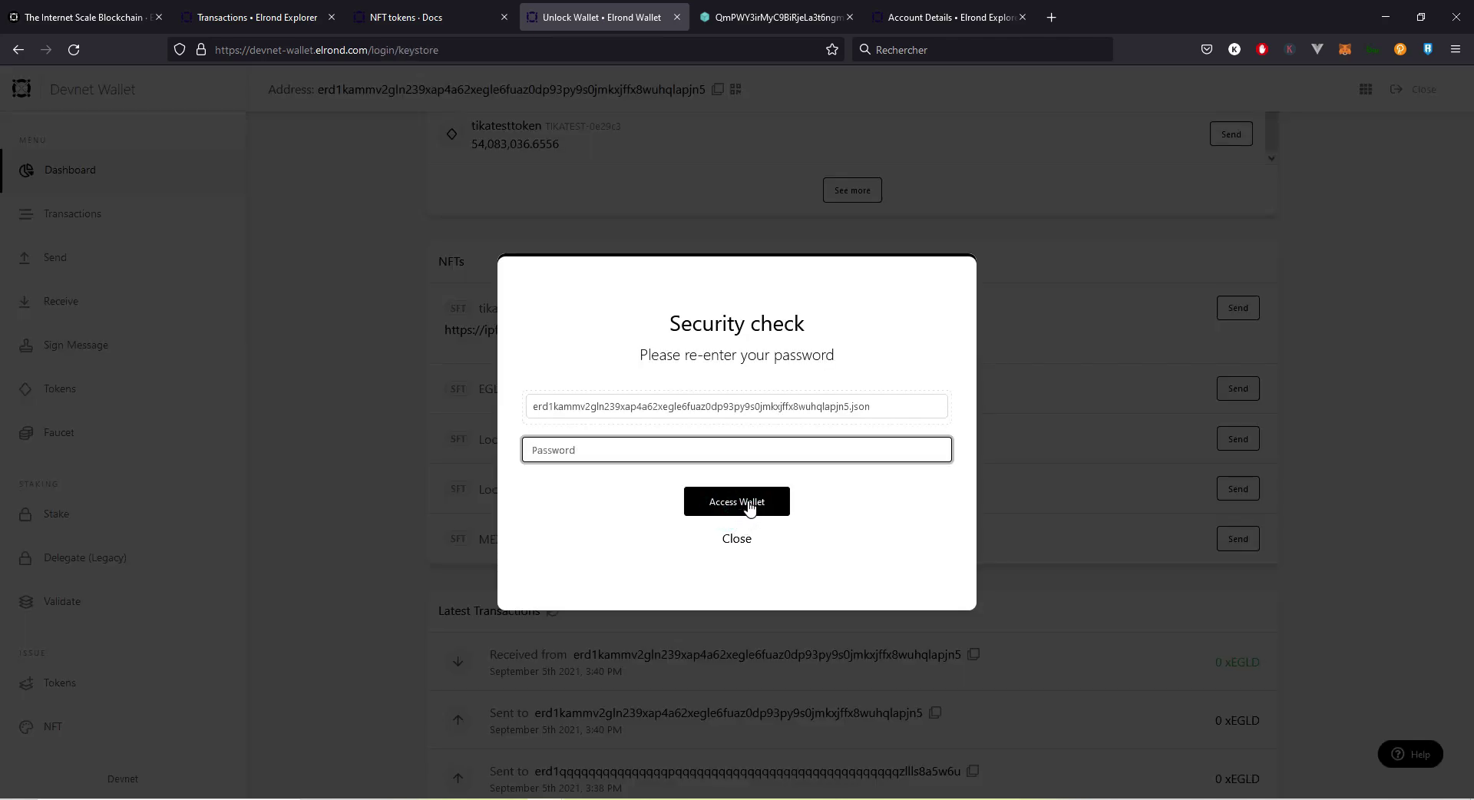
click(752, 510)
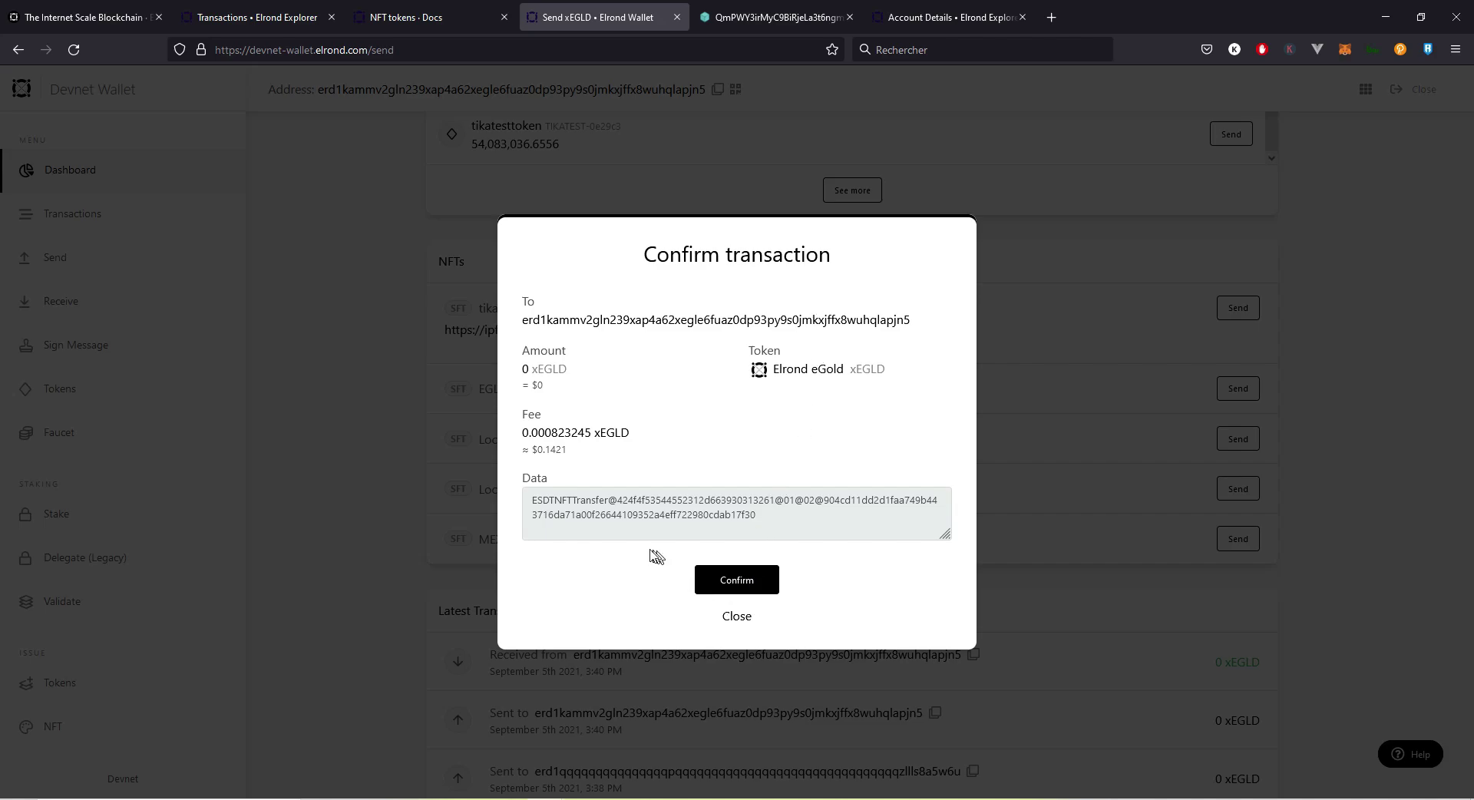
Step: Confirm the ESDTNFTTransfer of 2 tikapack units and dismiss the success message
double_click(558, 504)
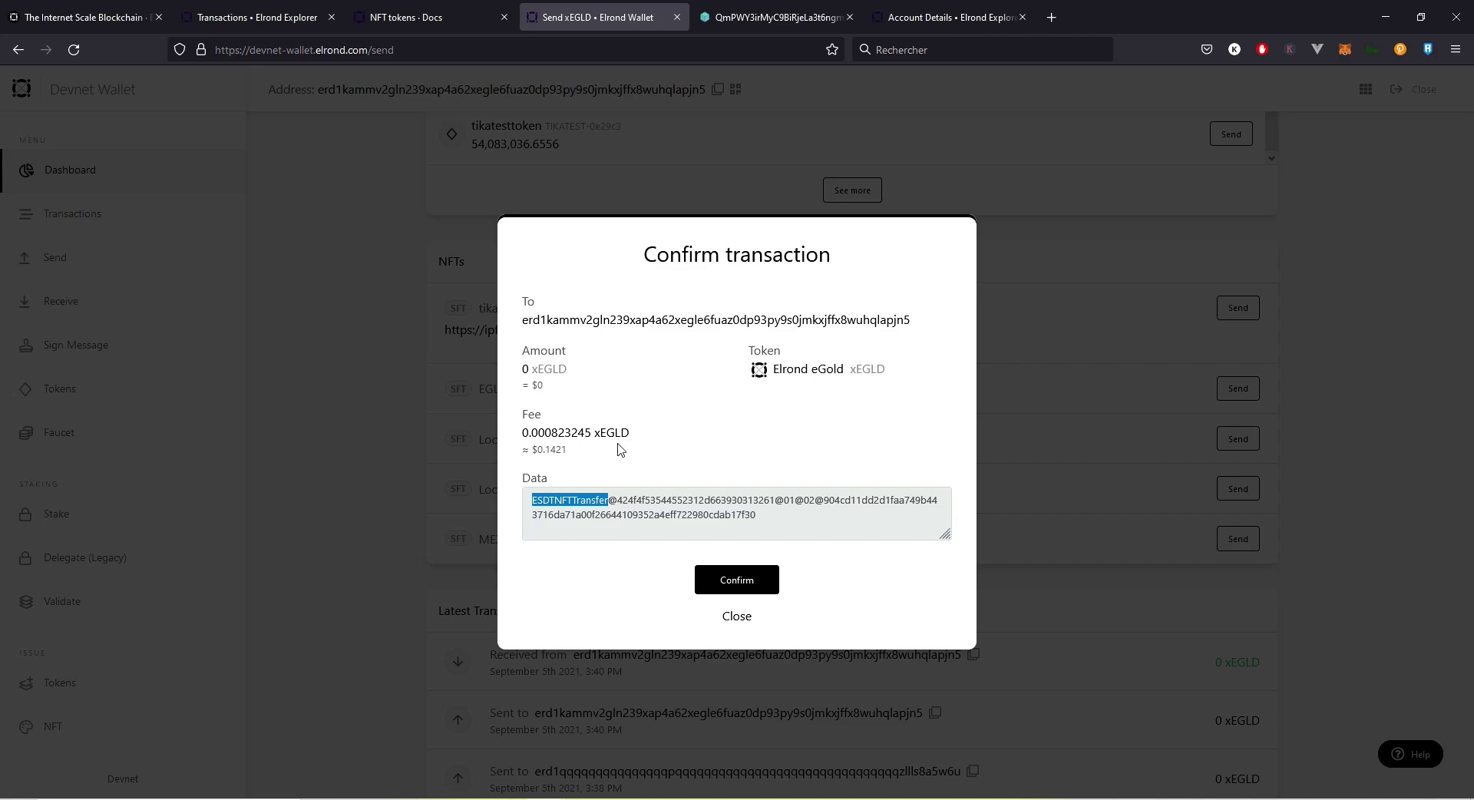
click(733, 581)
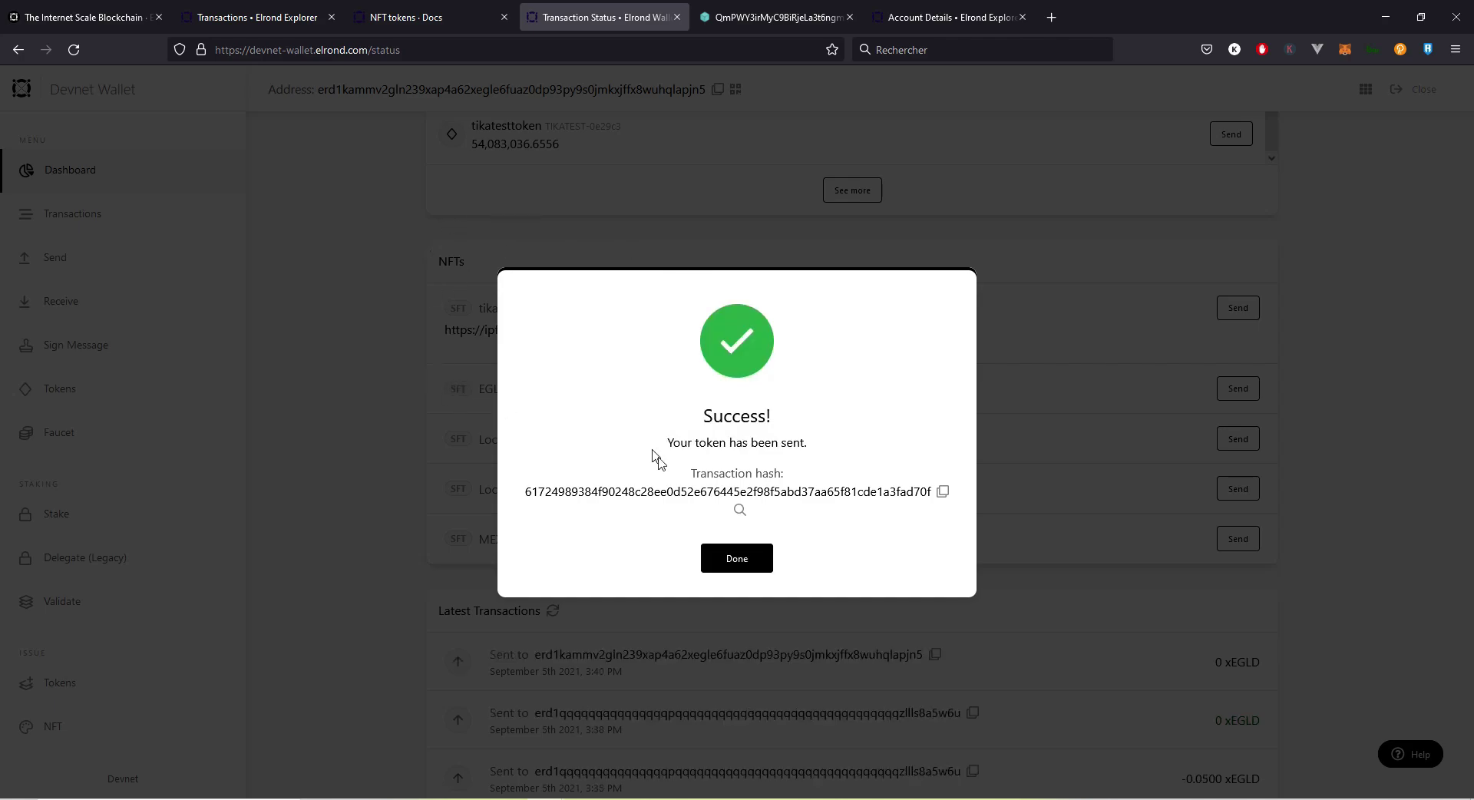
click(753, 559)
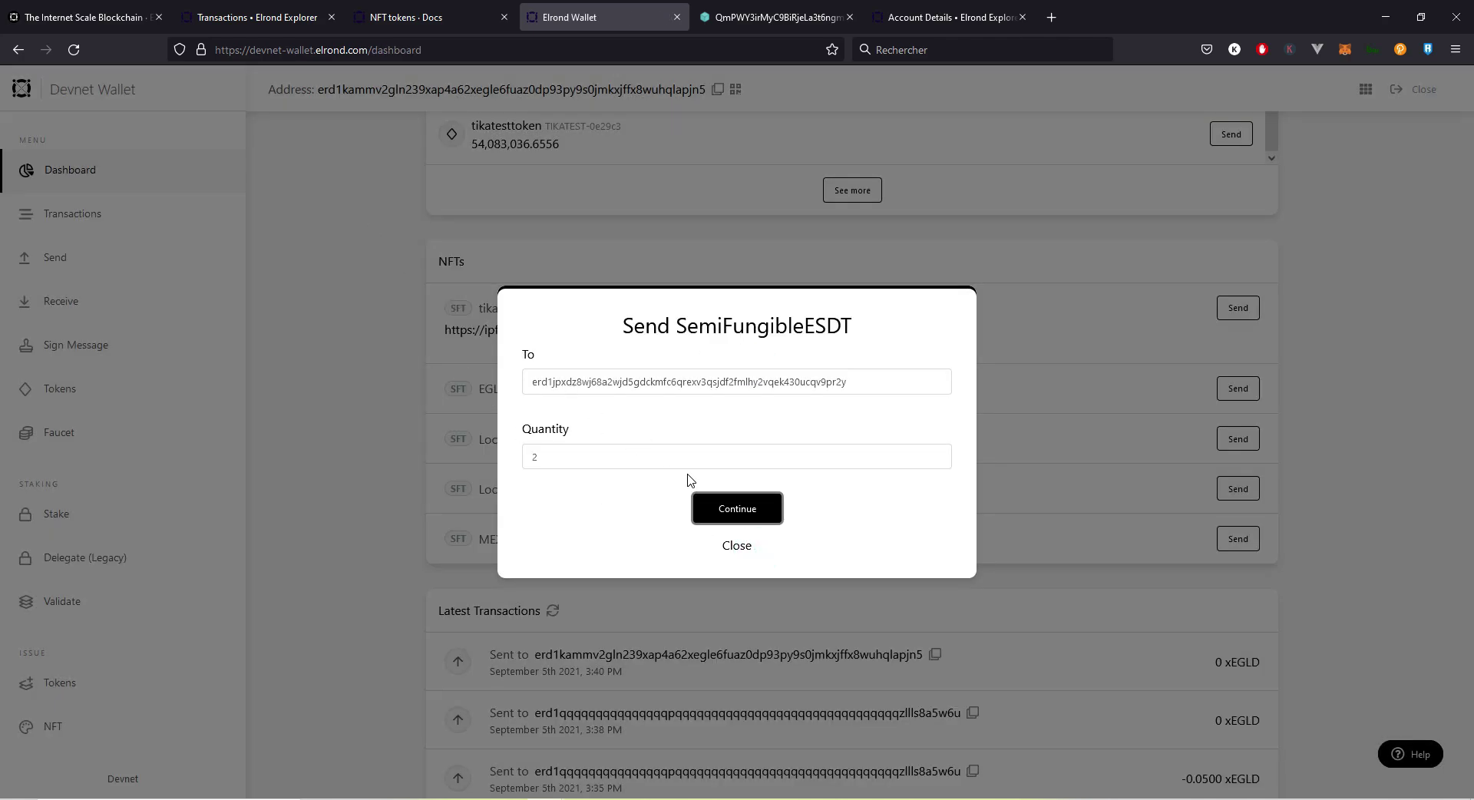
Step: Close the leftover send forms without a second transfer and reload the wallet dashboard
click(741, 513)
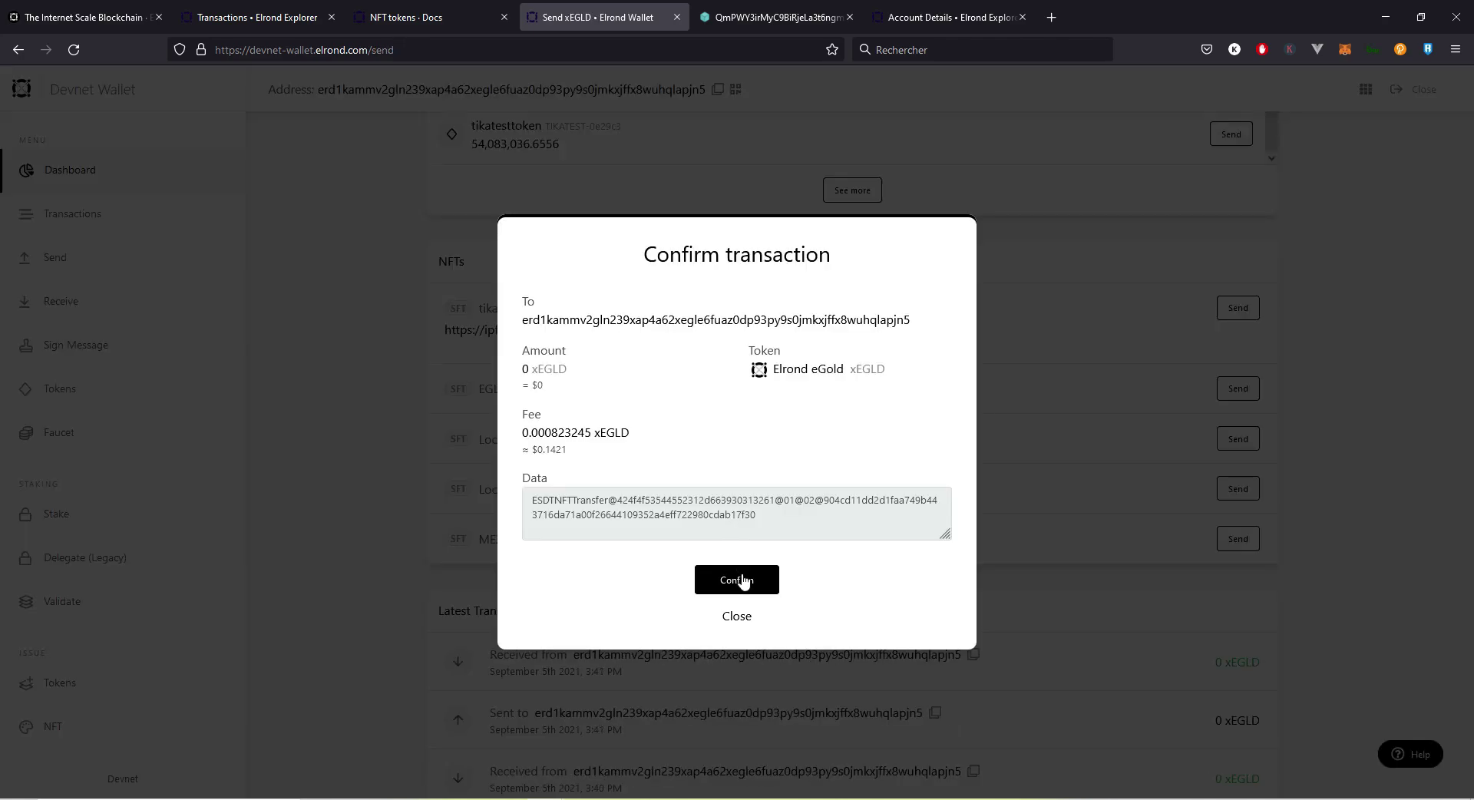
click(743, 615)
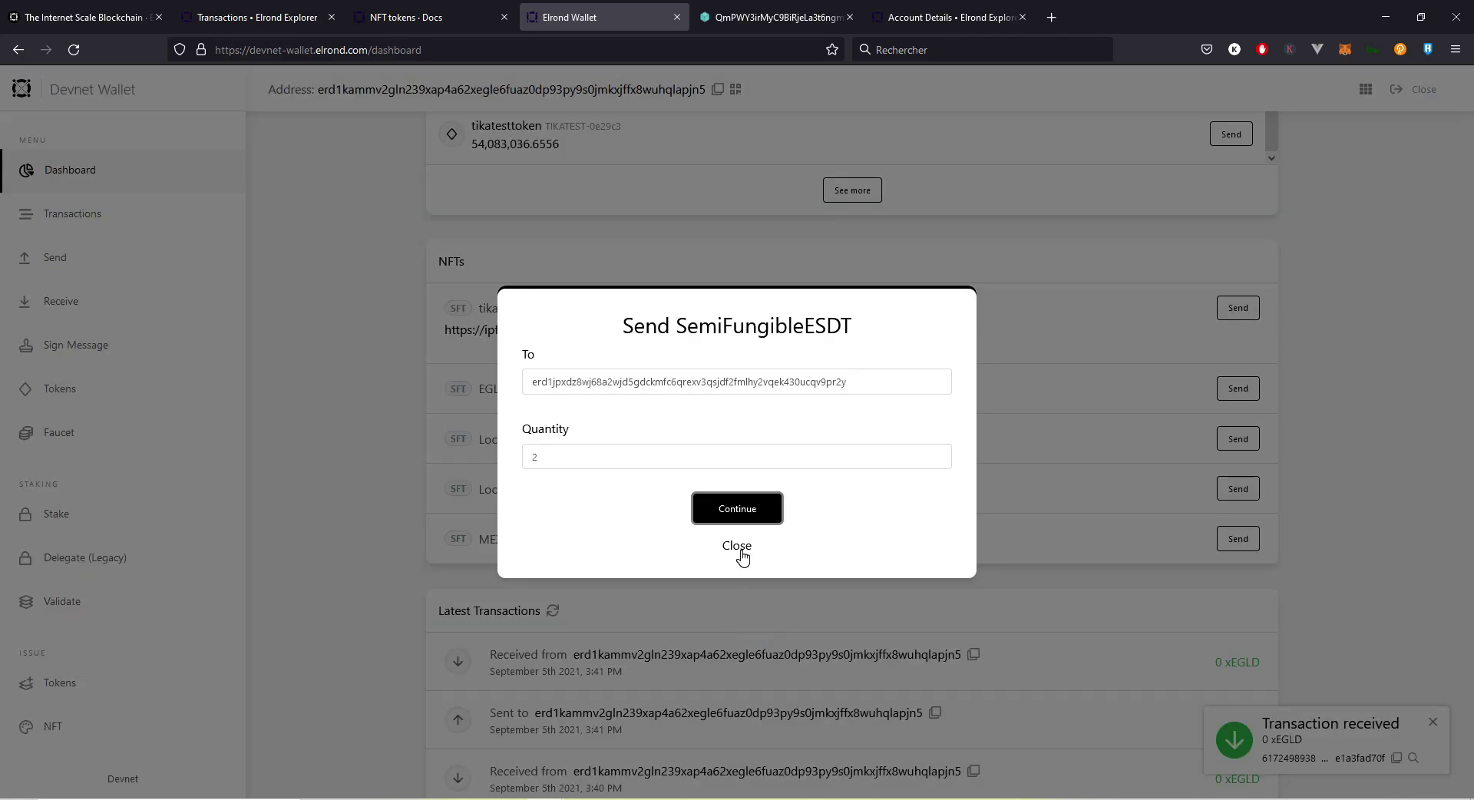
click(737, 547)
click(74, 50)
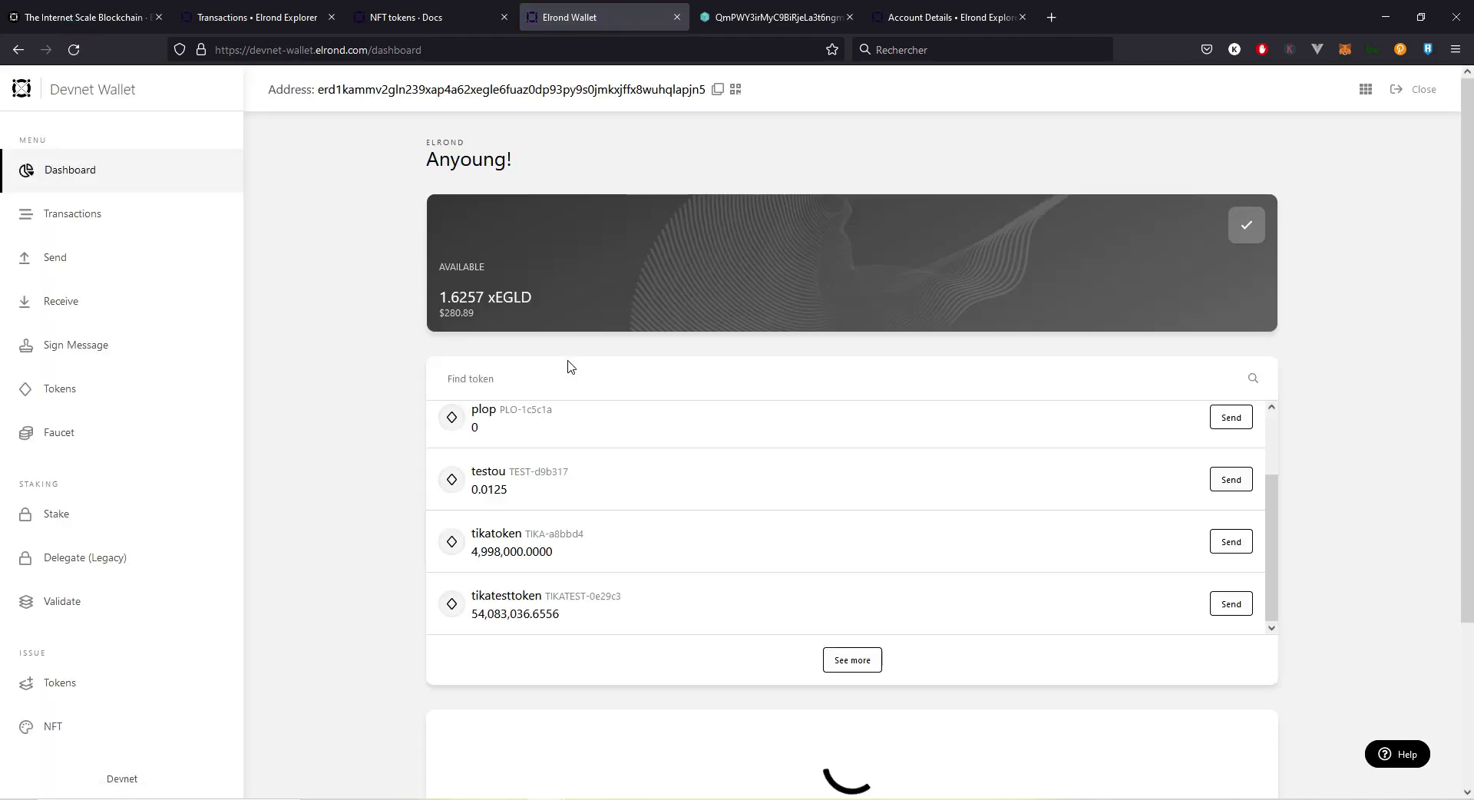
Step: Check that tikapack now shows 998 units, then return to the top of the 'NFT tokens - Docs' page
scroll(566, 366, down, 3)
double_click(539, 545)
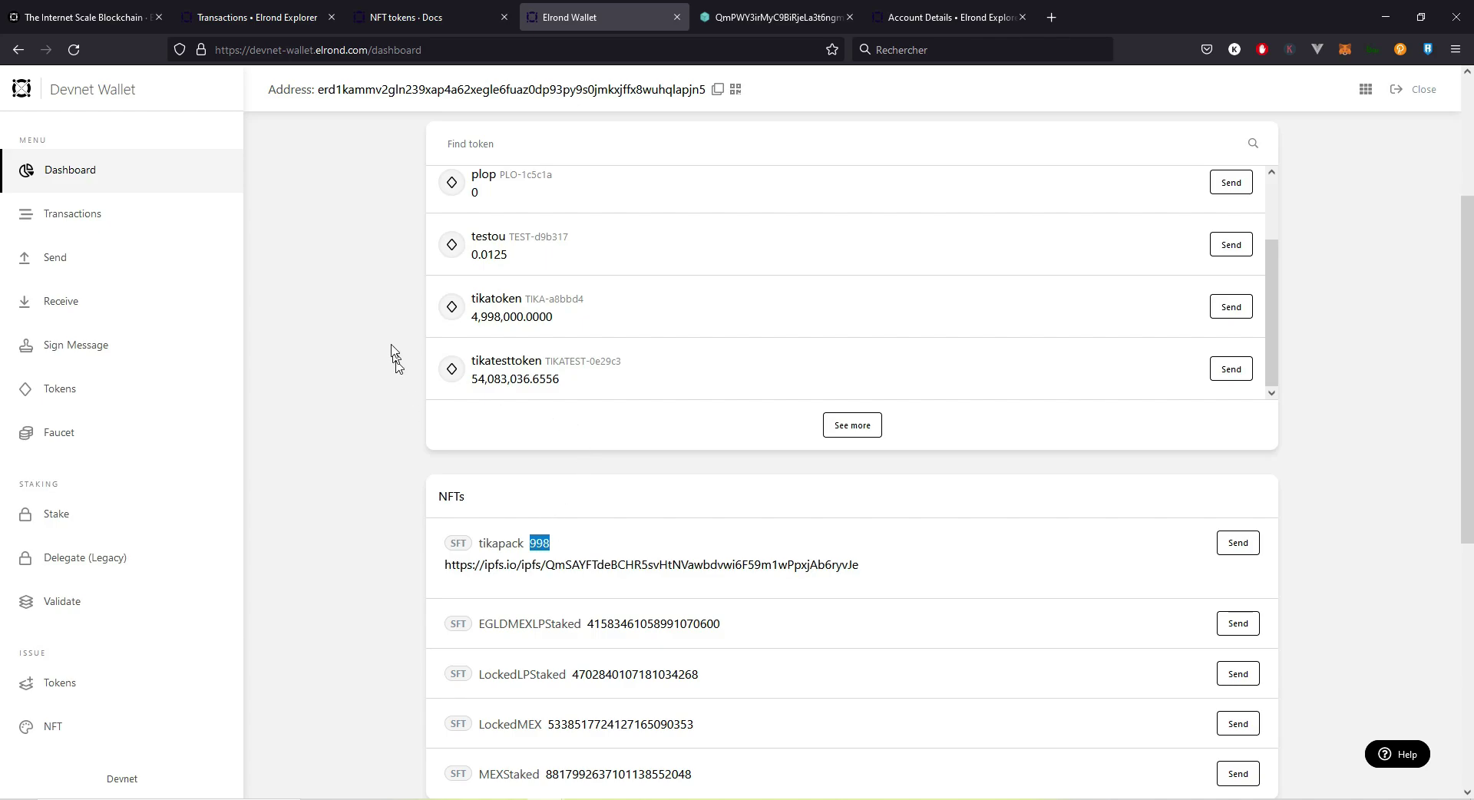
click(415, 6)
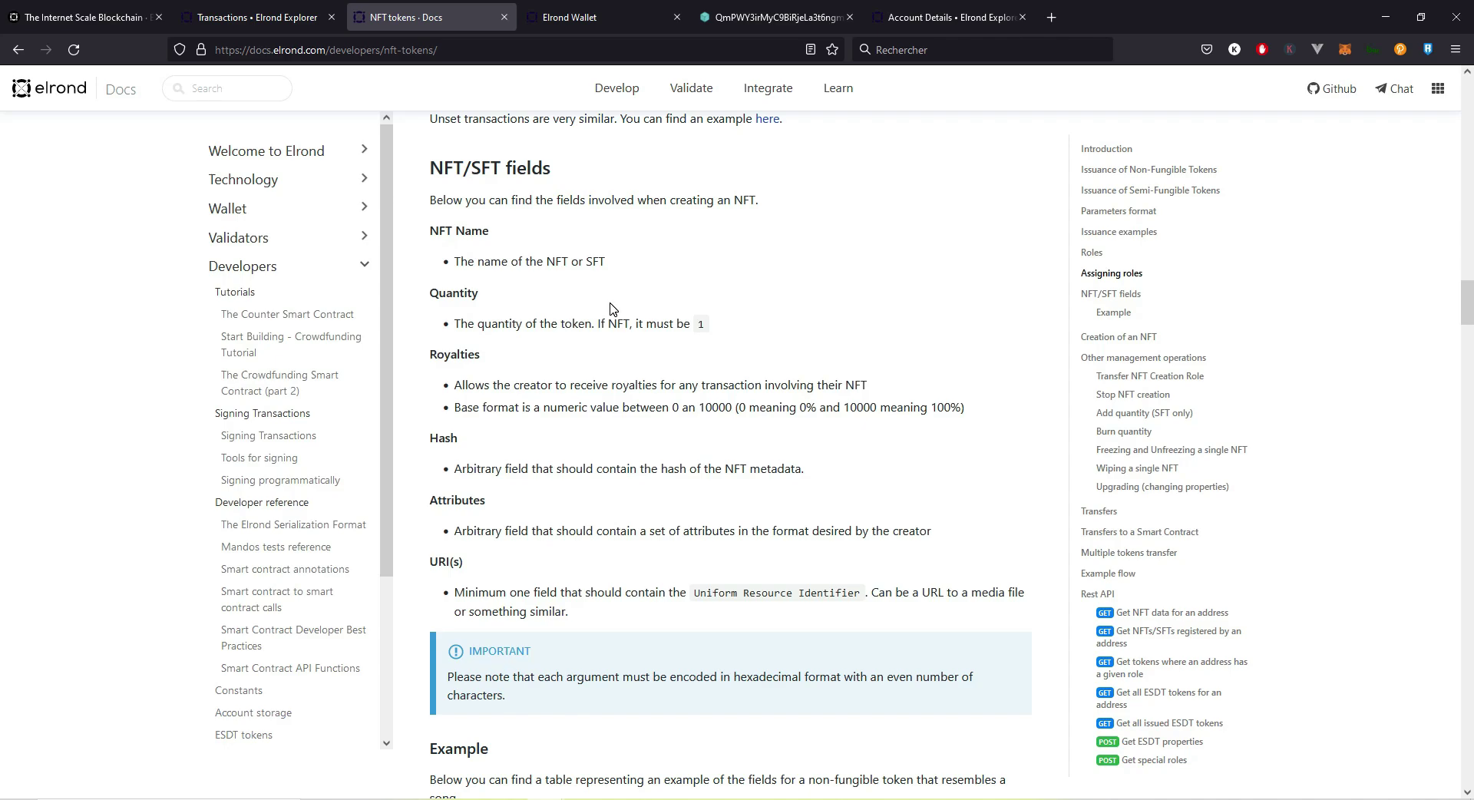
scroll(614, 309, up, 15)
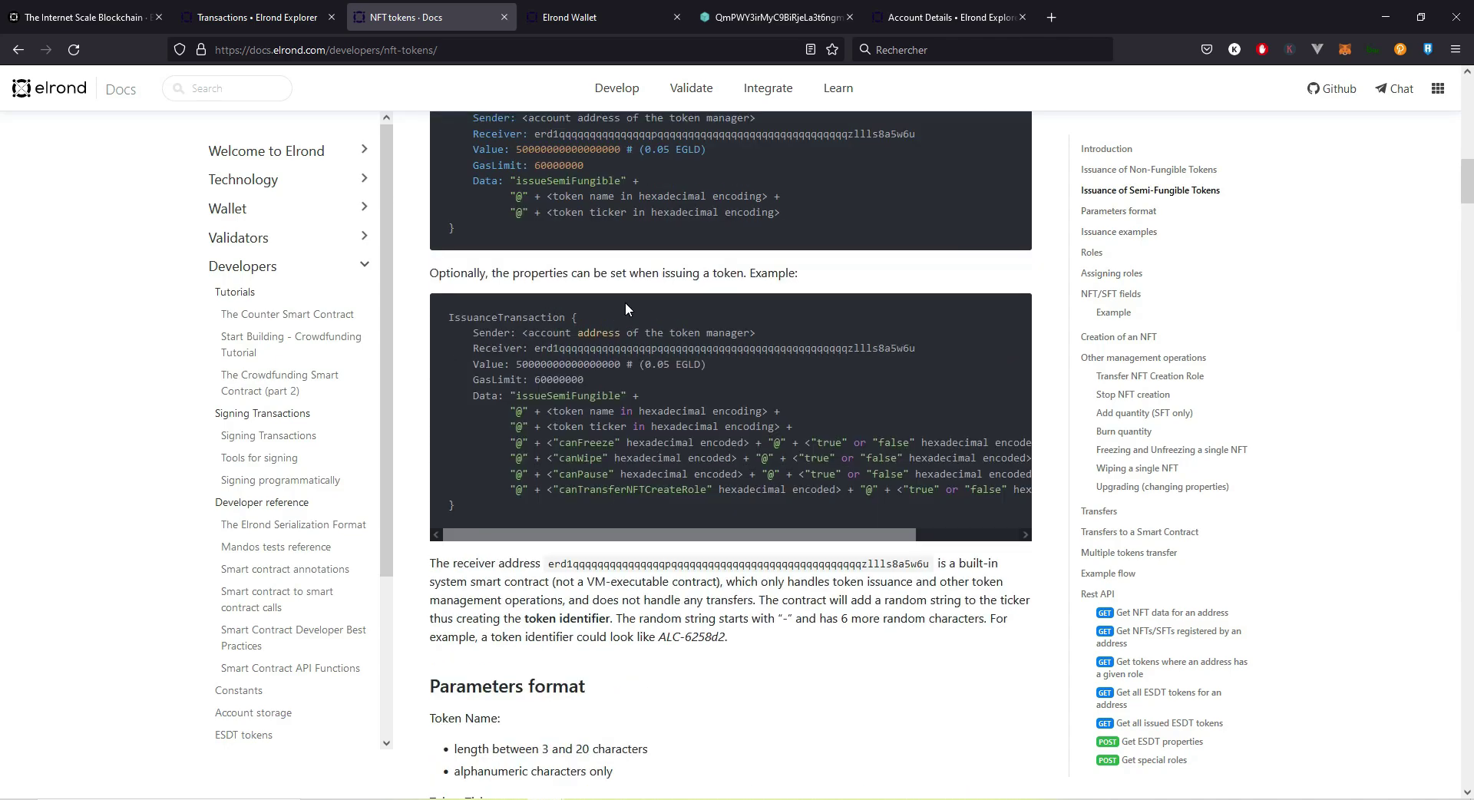
scroll(625, 308, up, 15)
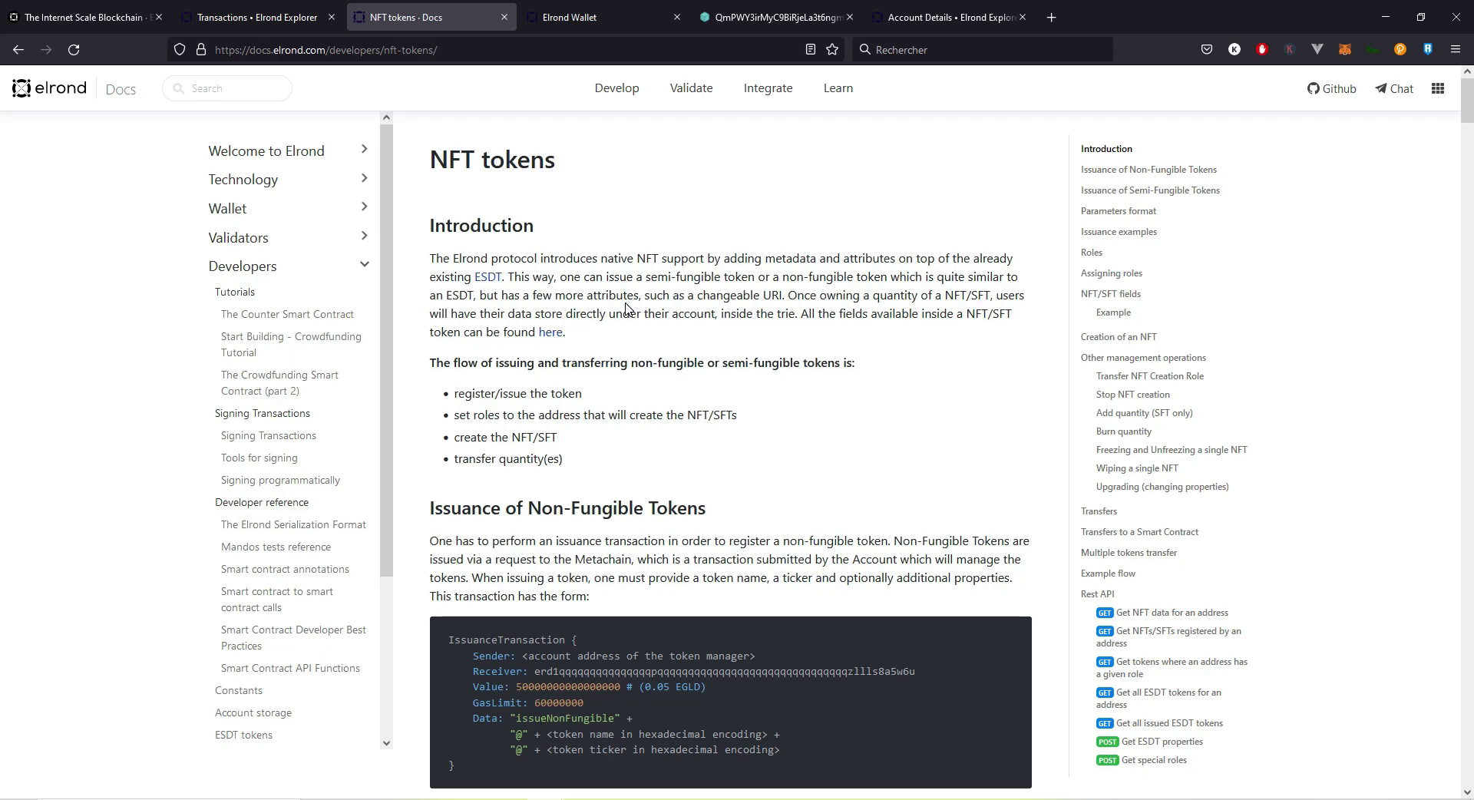